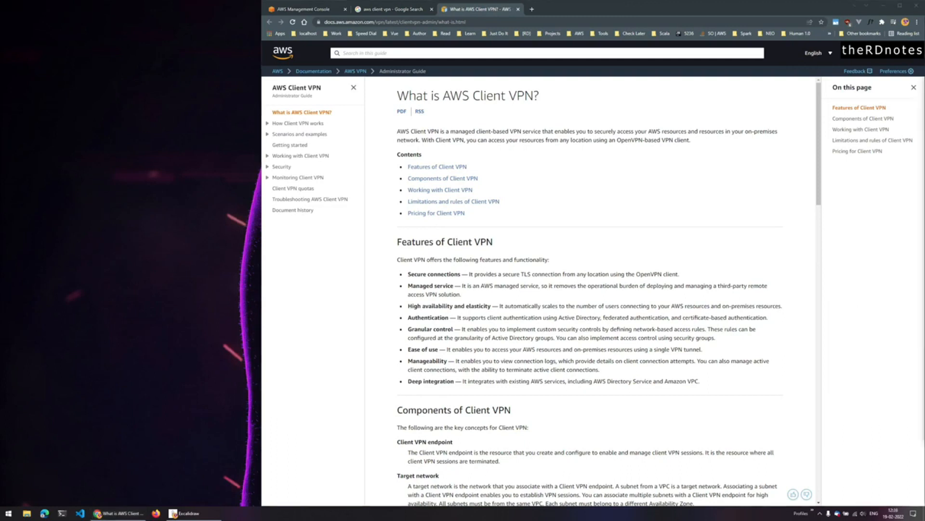
# Step: Switch to Excalidraw, draw a large rounded rectangle on the canvas and label it VPC above its upper edge
pyautogui.click(182, 513)
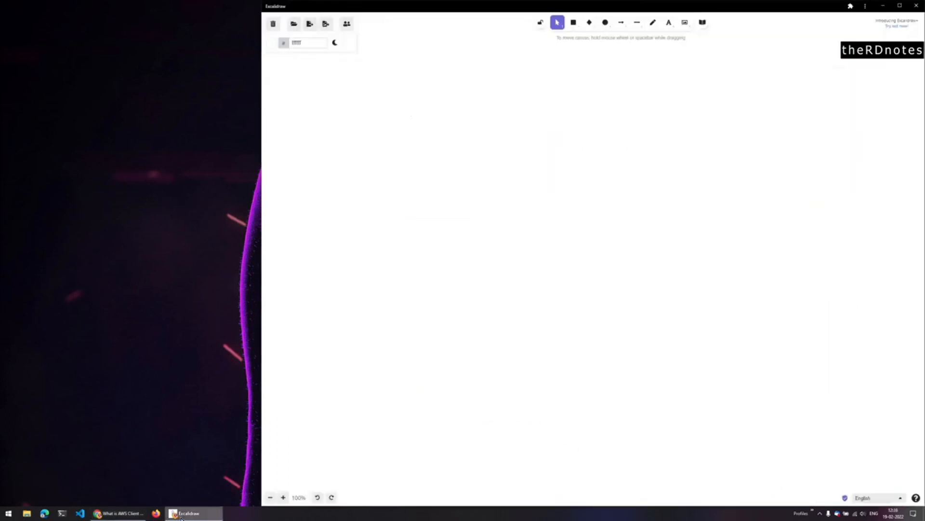
pyautogui.click(573, 22)
pyautogui.moveTo(694, 116); pyautogui.dragTo(868, 310)
pyautogui.doubleClick(766, 104)
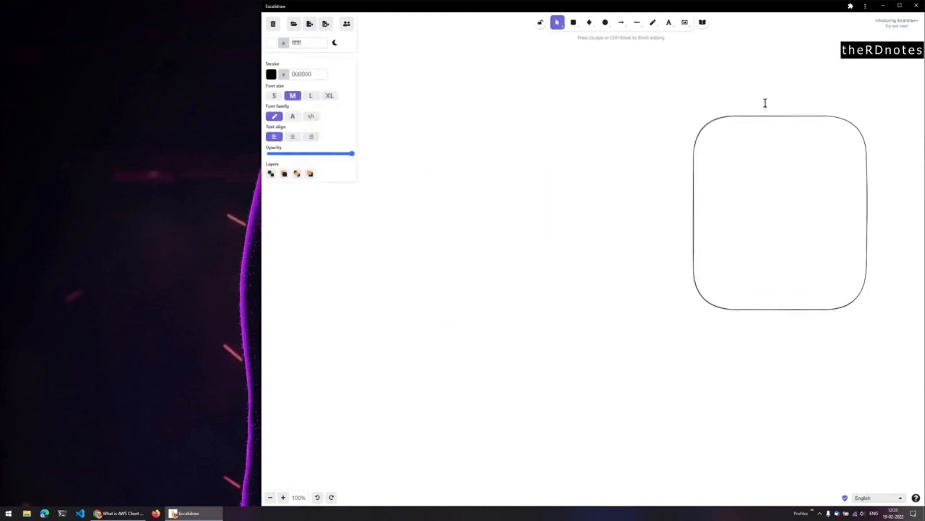
pyautogui.write('VPC')
pyautogui.press('Escape')
# Step: Draw a smaller rounded rectangle inside the VPC box and label it Subnet above its upper edge
pyautogui.click(572, 23)
pyautogui.moveTo(718, 136); pyautogui.dragTo(843, 285)
pyautogui.doubleClick(771, 128)
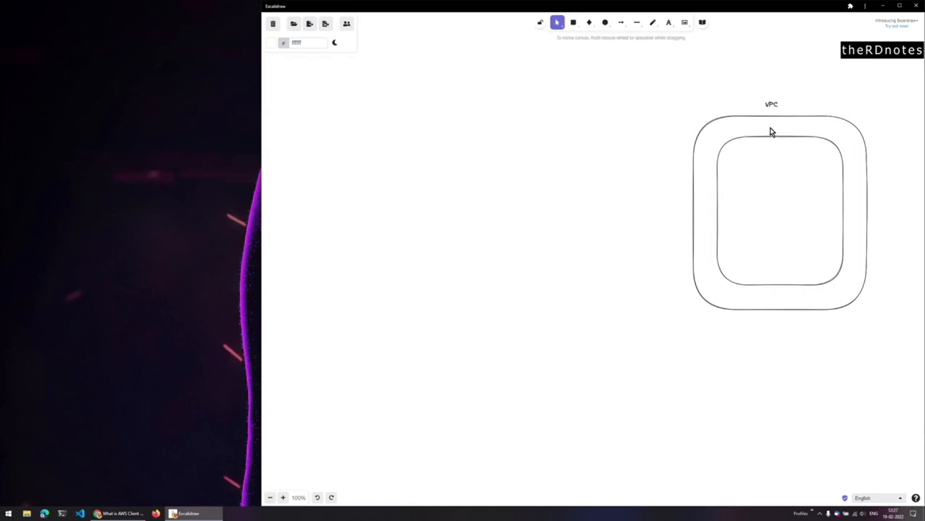
pyautogui.write('Subnet')
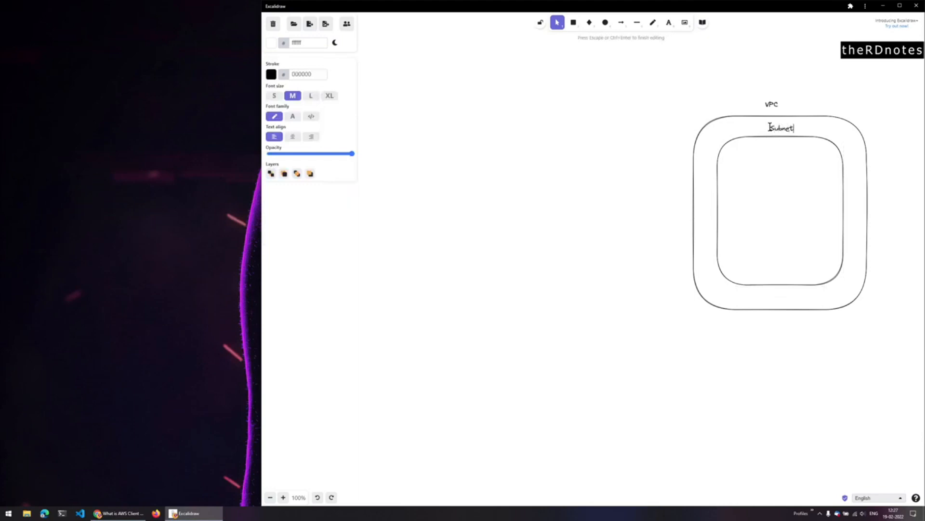
# Step: Draw a small rounded rectangle in the upper part of the Subnet box and label it EC2
pyautogui.click(573, 22)
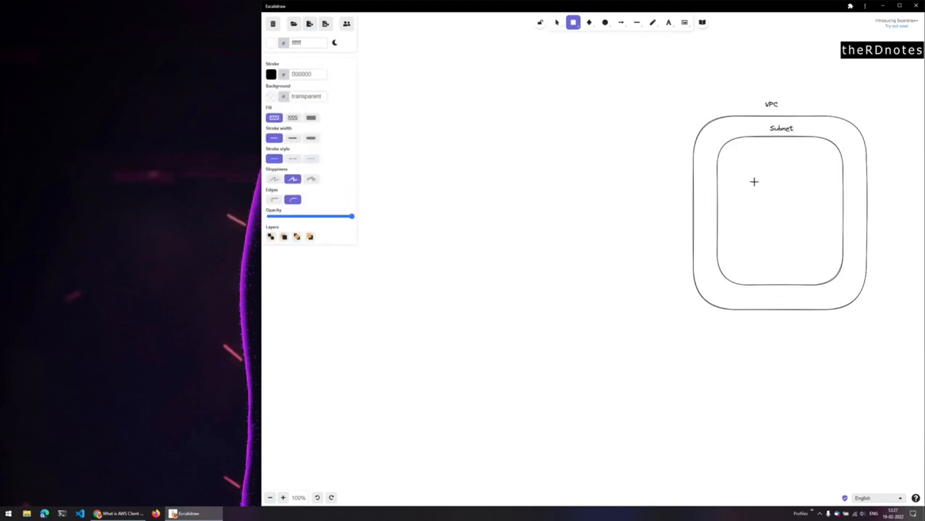
pyautogui.moveTo(763, 158); pyautogui.dragTo(813, 193)
pyautogui.click(782, 151)
pyautogui.doubleClick(781, 151)
pyautogui.write('EC2')
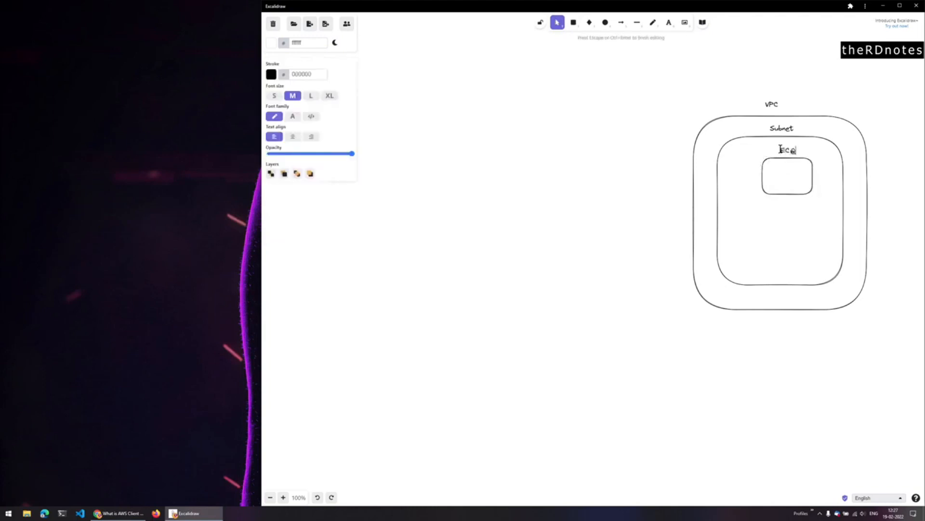
pyautogui.click(569, 277)
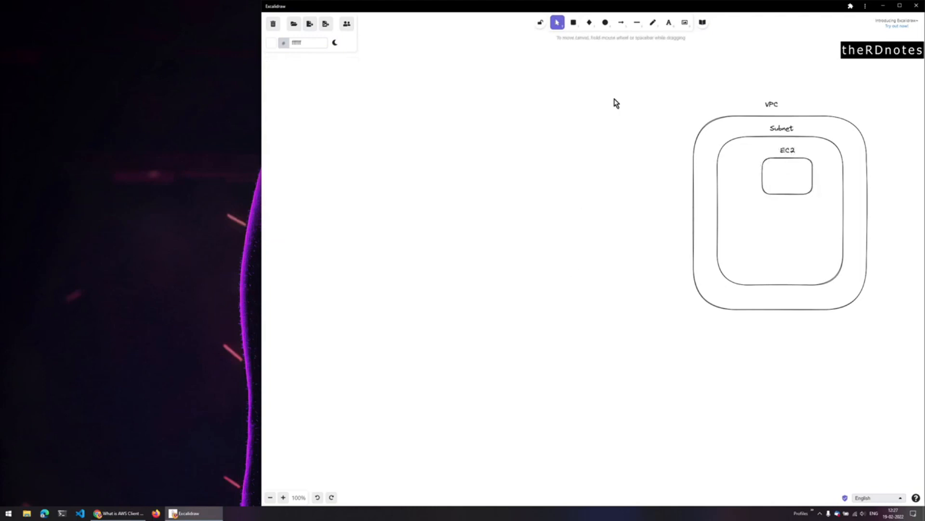
# Step: Draw a circle well outside the VPC box on its left side and label it User above
pyautogui.click(606, 23)
pyautogui.moveTo(443, 228); pyautogui.dragTo(507, 287)
pyautogui.doubleClick(462, 204)
pyautogui.write('User')
pyautogui.click(504, 337)
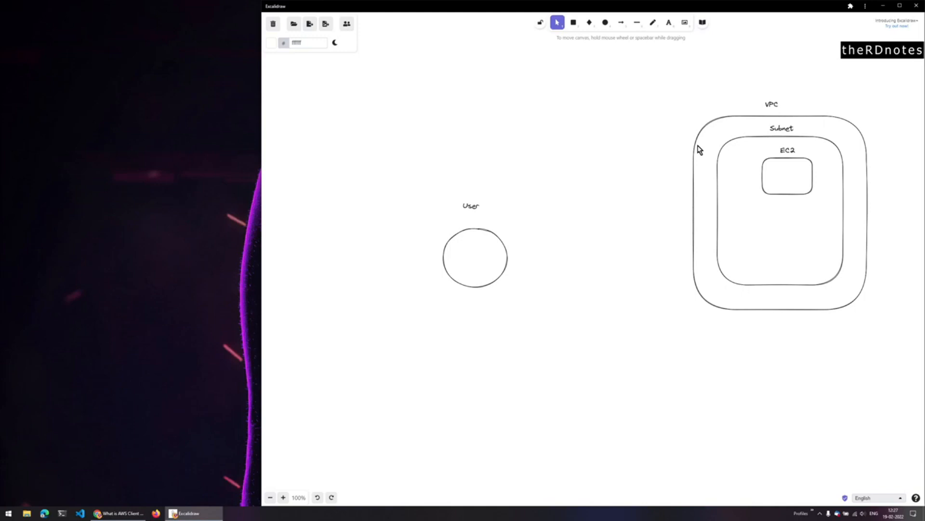
# Step: Draw a diamond between the User circle and the VPC box, and shrink it to fit just beside the VPC
pyautogui.click(589, 23)
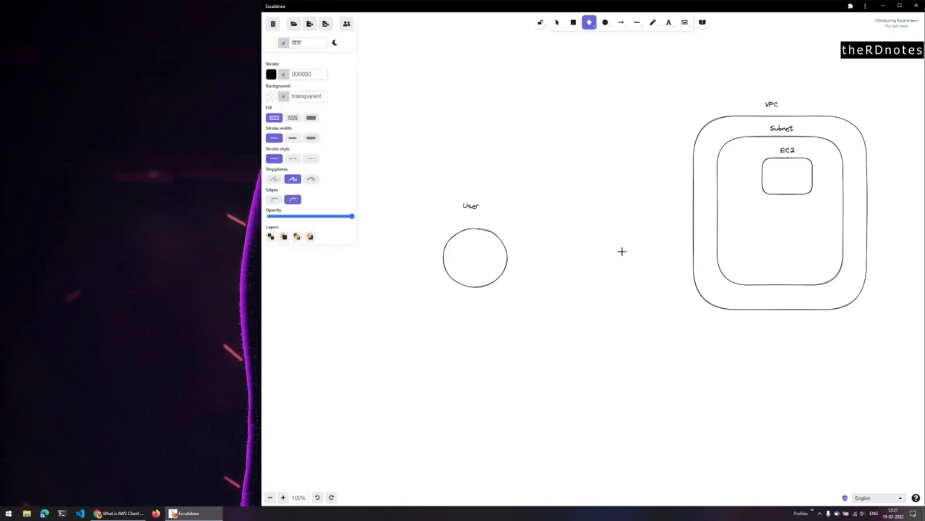
pyautogui.moveTo(653, 231); pyautogui.dragTo(700, 302)
pyautogui.moveTo(731, 338)
pyautogui.mouseDown()
pyautogui.moveTo(760, 357)
pyautogui.moveTo(729, 356)
pyautogui.mouseUp()
pyautogui.moveTo(691, 303); pyautogui.dragTo(658, 293)
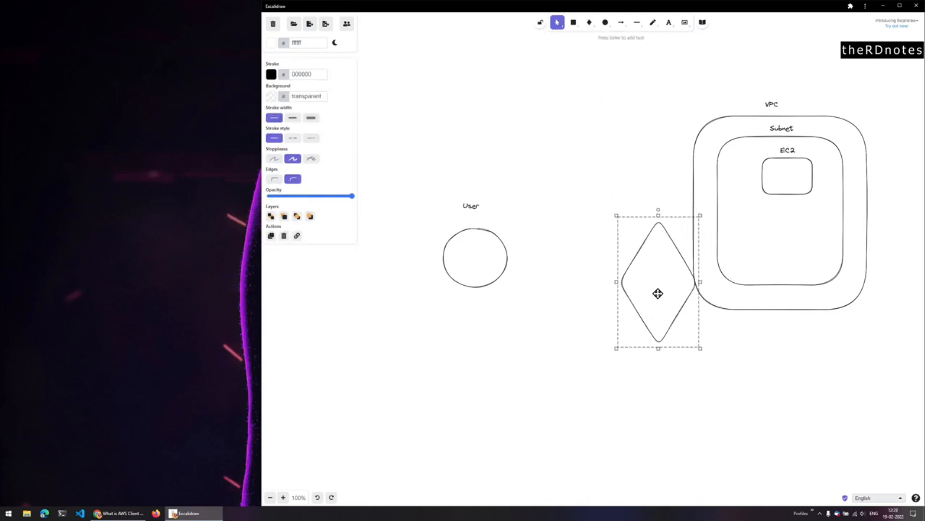
pyautogui.click(615, 216)
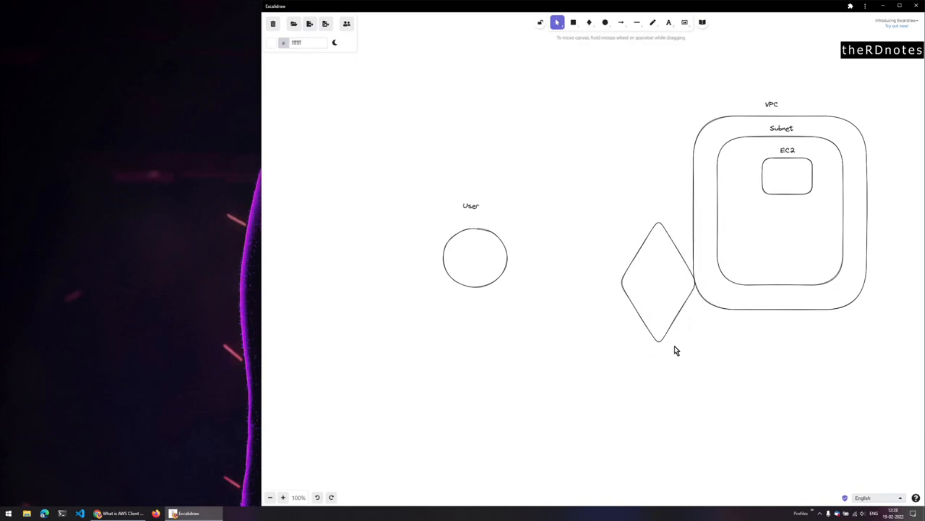
pyautogui.click(622, 282)
pyautogui.click(616, 215)
pyautogui.click(620, 281)
pyautogui.moveTo(617, 216); pyautogui.dragTo(657, 272)
# Step: Label the diamond VPN below it and draw an arrow from the User circle to the diamond
pyautogui.doubleClick(646, 316)
pyautogui.write('VPN')
pyautogui.click(650, 355)
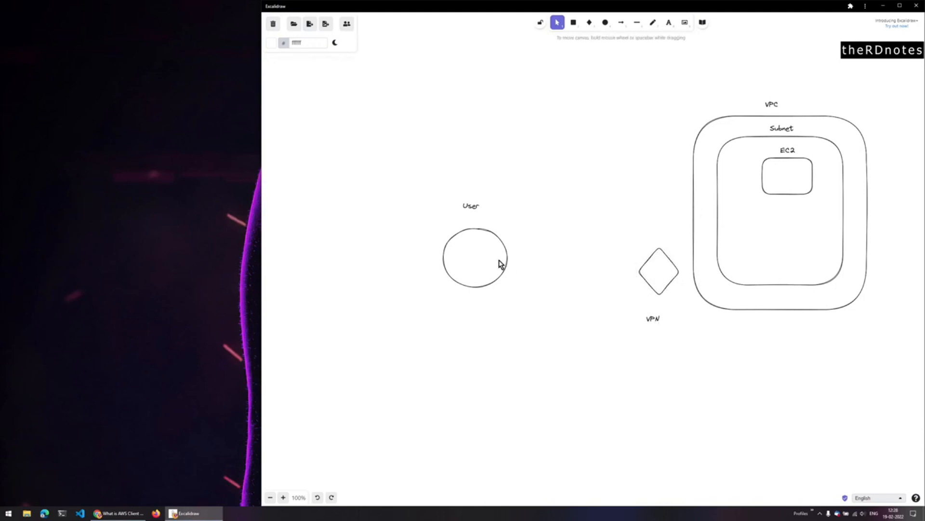
pyautogui.click(621, 23)
pyautogui.moveTo(509, 262); pyautogui.dragTo(638, 271)
pyautogui.click(615, 330)
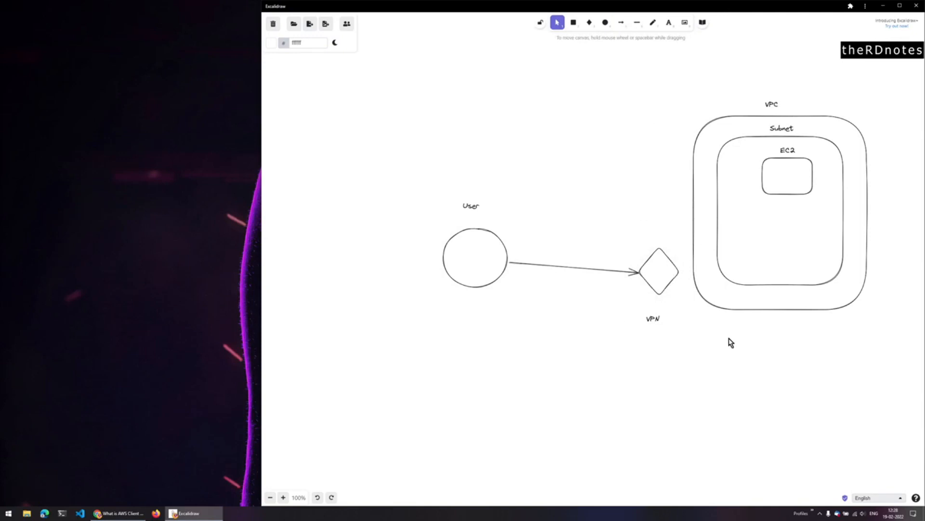
# Step: Add a three-line text note in the lower part of the Subnet box reading "Associated?", "Authorized?" and "Route?"
pyautogui.doubleClick(746, 244)
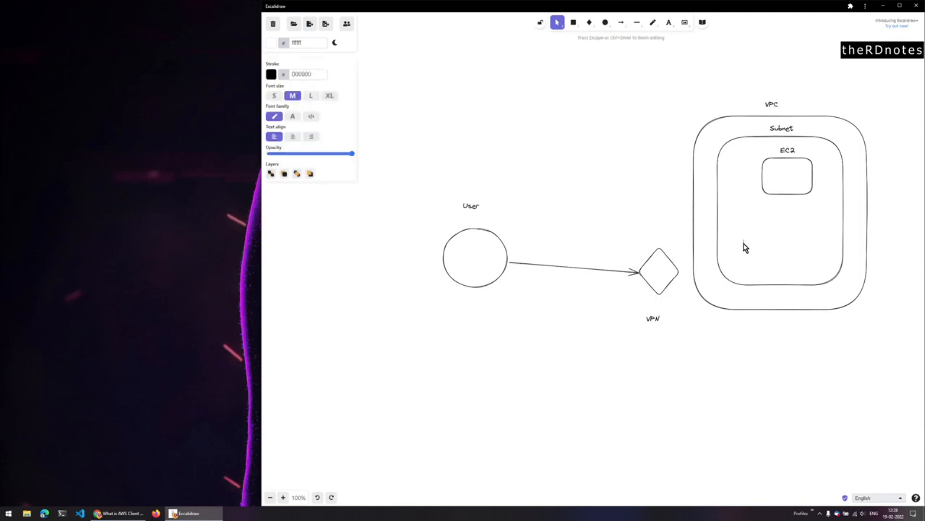
pyautogui.write('Assoc')
pyautogui.write('iated? ')
pyautogui.write('Author')
pyautogui.write('ized')
pyautogui.write('?')
pyautogui.press('Return')
pyautogui.write('Route')
pyautogui.write('?')
# Step: Add the text label CIDR just below the VPC box
pyautogui.click(776, 323)
pyautogui.doubleClick(776, 323)
pyautogui.write('CIDR')
# Step: Insert the line "Security groups?" between "Authorized?" and "Route?" in the Subnet note
pyautogui.doubleClick(789, 252)
pyautogui.press('Escape')
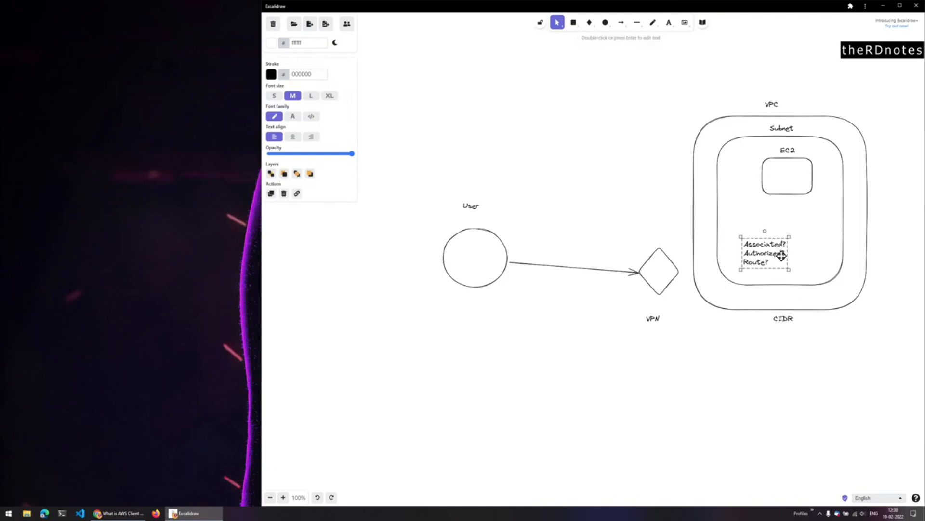
pyautogui.doubleClick(782, 256)
pyautogui.press('Right')
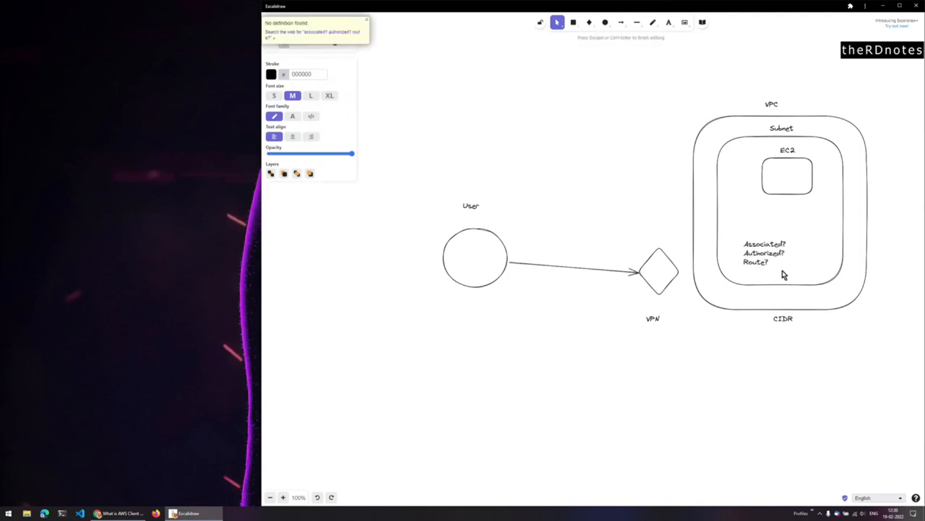
pyautogui.press('Up')
pyautogui.press('End')
pyautogui.press('Return')
pyautogui.click(750, 343)
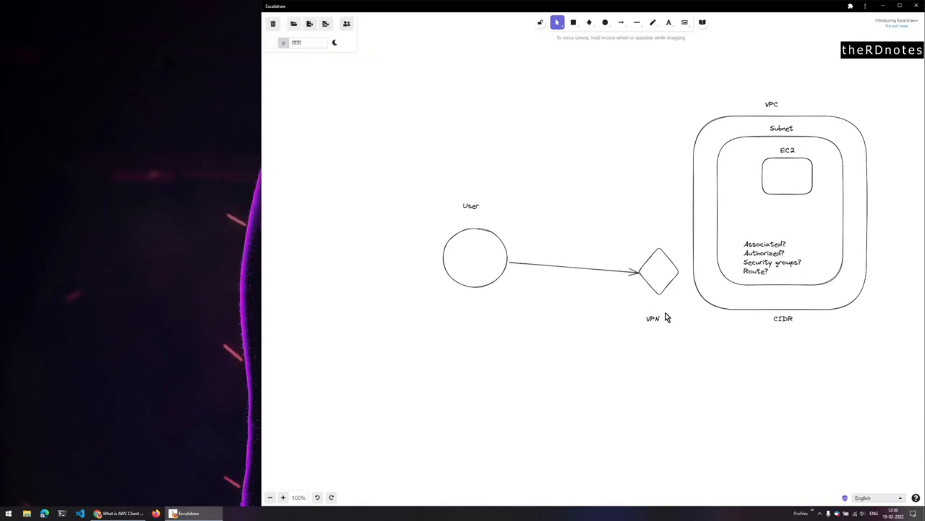
# Step: Add the address range 10.0.0.0/20 as text beside the VPC label
pyautogui.click(784, 319)
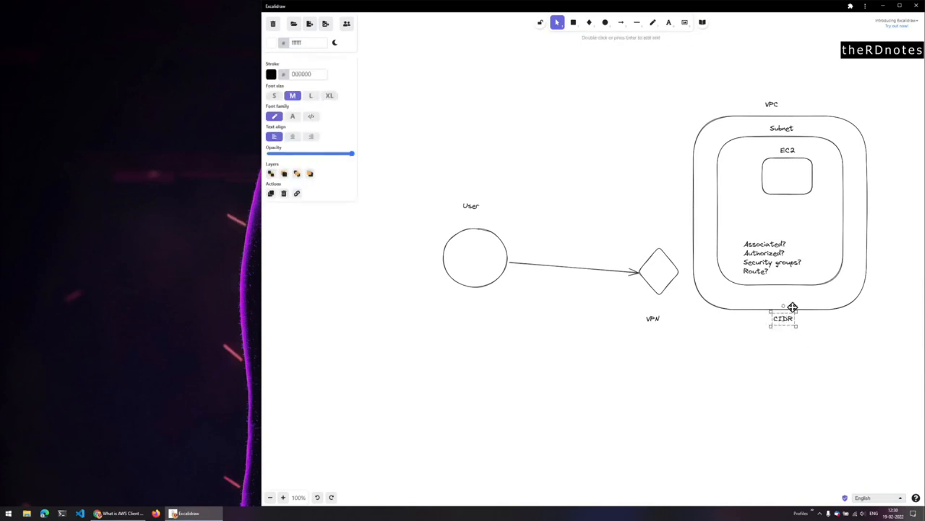
pyautogui.click(791, 105)
pyautogui.doubleClick(789, 104)
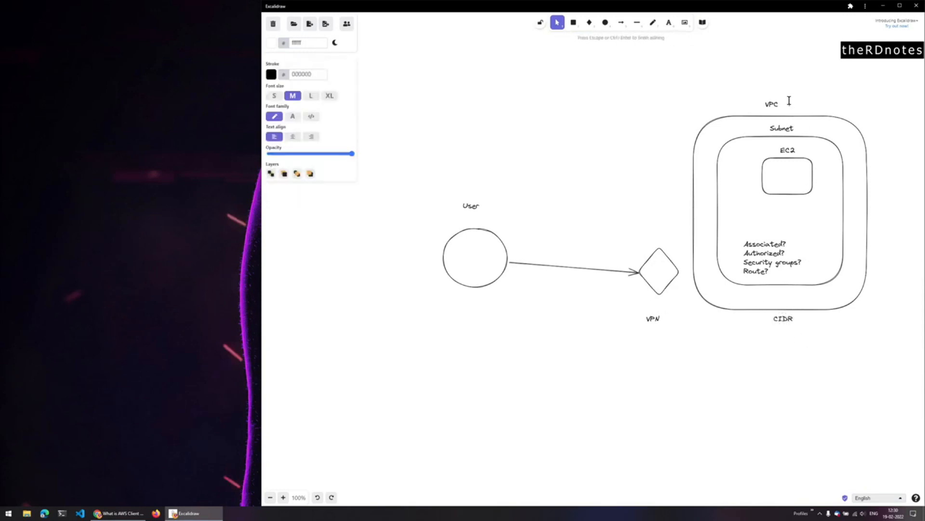
pyautogui.write('10.0.0.0/20')
pyautogui.click(821, 131)
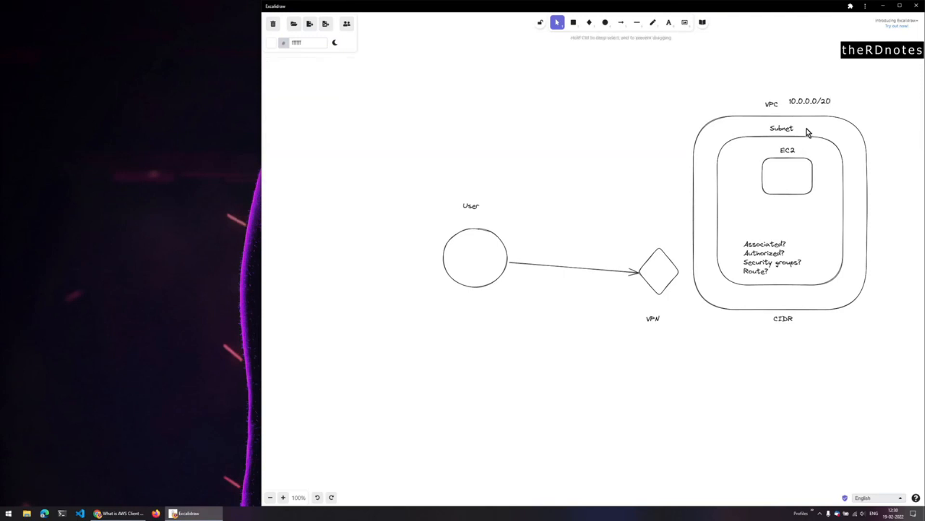
# Step: Add the address range 10.0.0.0/24 as text beside the Subnet label
pyautogui.doubleClick(809, 131)
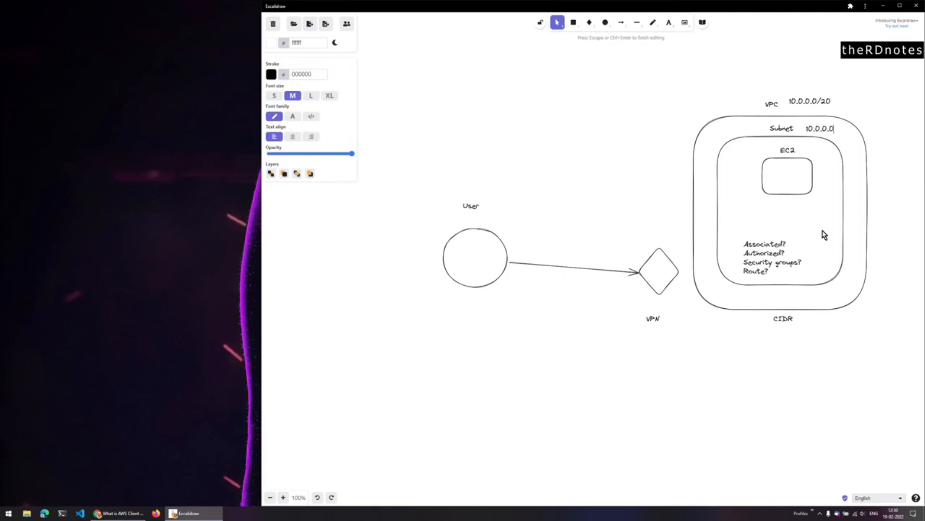
pyautogui.write('10.0.0.0/24')
pyautogui.click(806, 188)
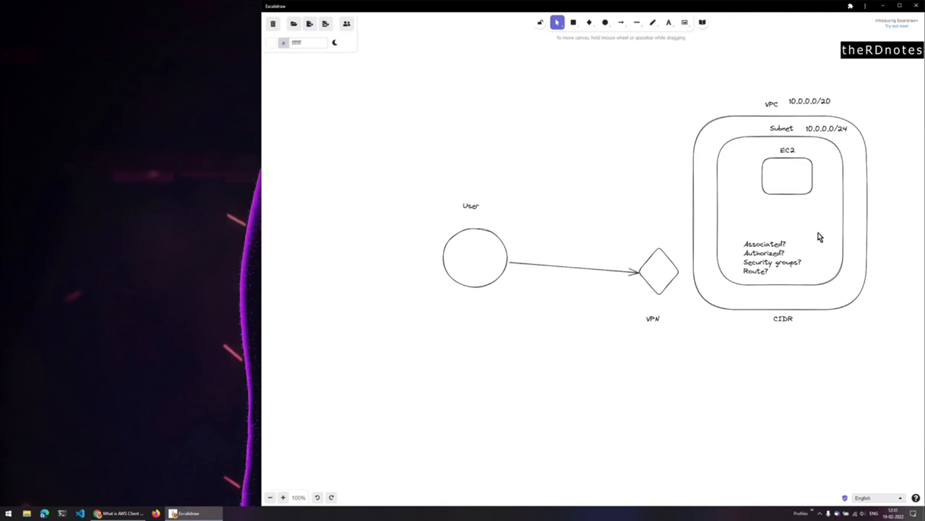
# Step: Add the text "CIDR 20.0.0.0/20" above the VPN diamond and shift it left so it clears the VPC box
pyautogui.click(661, 287)
pyautogui.click(649, 347)
pyautogui.doubleClick(635, 240)
pyautogui.write('CIDR')
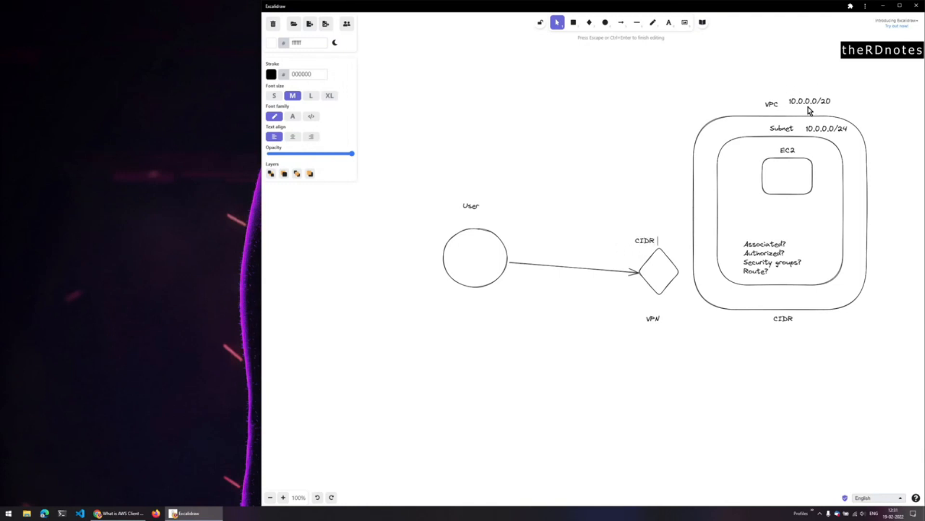
pyautogui.write('20.0.0.0/20')
pyautogui.click(640, 252)
pyautogui.click(639, 247)
pyautogui.moveTo(639, 248); pyautogui.dragTo(614, 246)
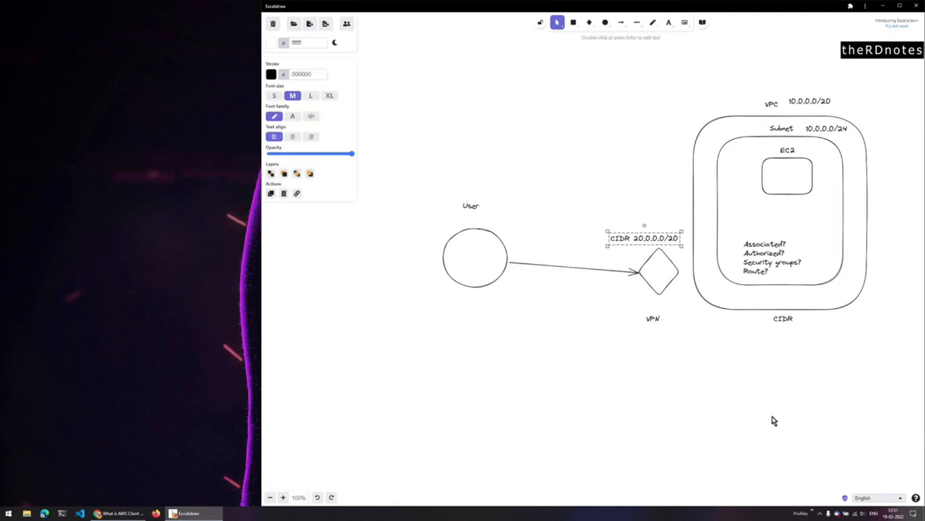
# Step: Switch to the AWS Management Console in the browser and open the VPC service in a new tab
pyautogui.hotkey('alt', 'Tab')
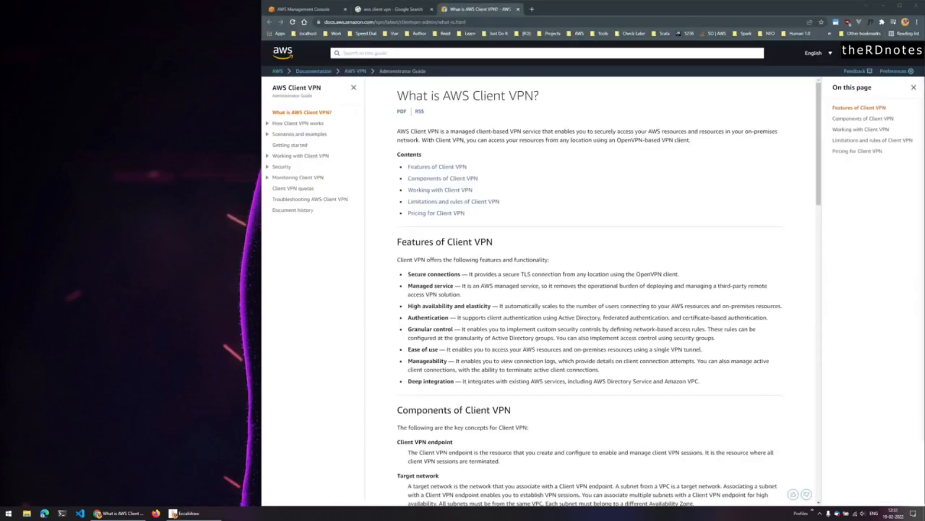
pyautogui.click(297, 9)
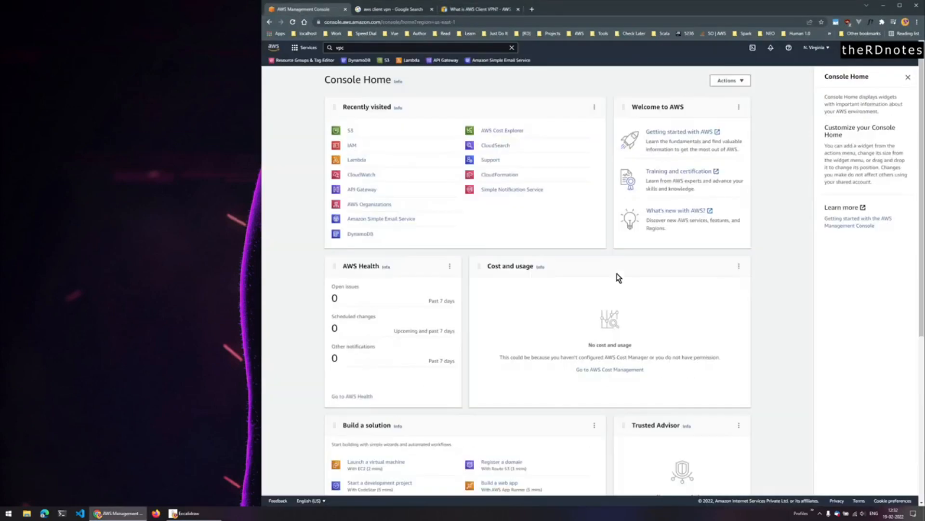
pyautogui.click(410, 48)
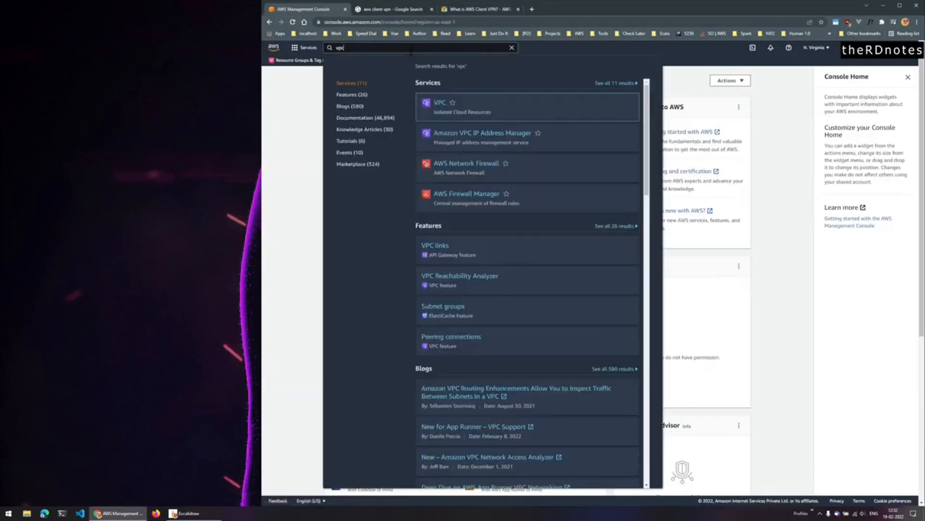
pyautogui.middleClick(439, 107)
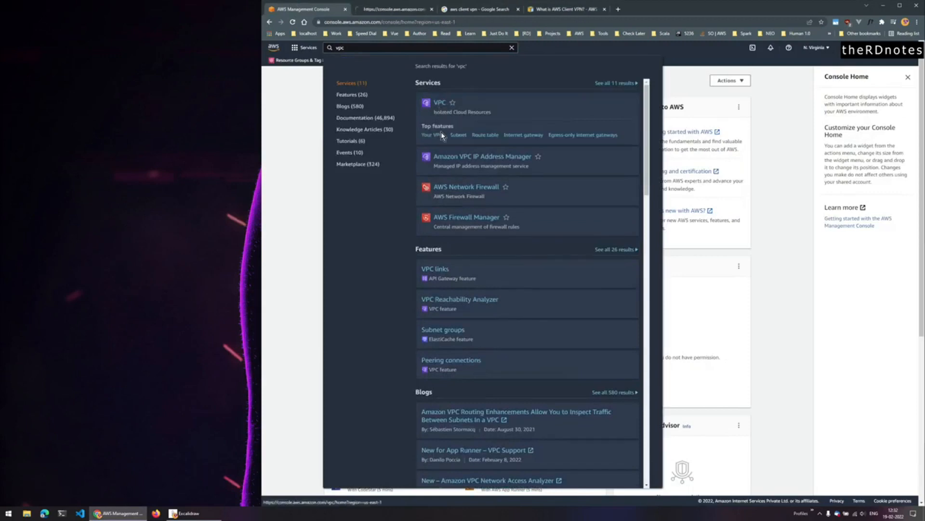
# Step: Move the Google Search browser tab to the front of the tab order and close the AWS Client VPN documentation tab
pyautogui.click(469, 9)
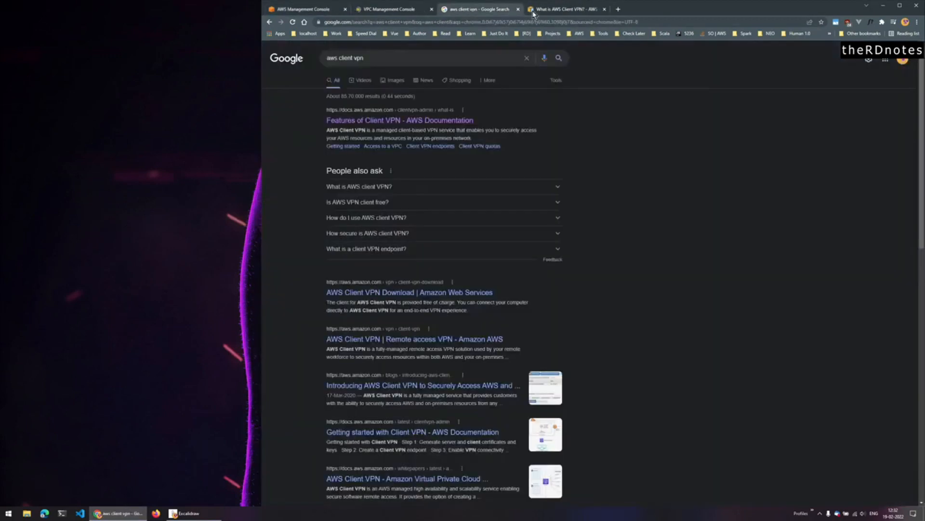
pyautogui.moveTo(522, 12); pyautogui.dragTo(351, 10)
pyautogui.click(597, 11)
pyautogui.click(604, 10)
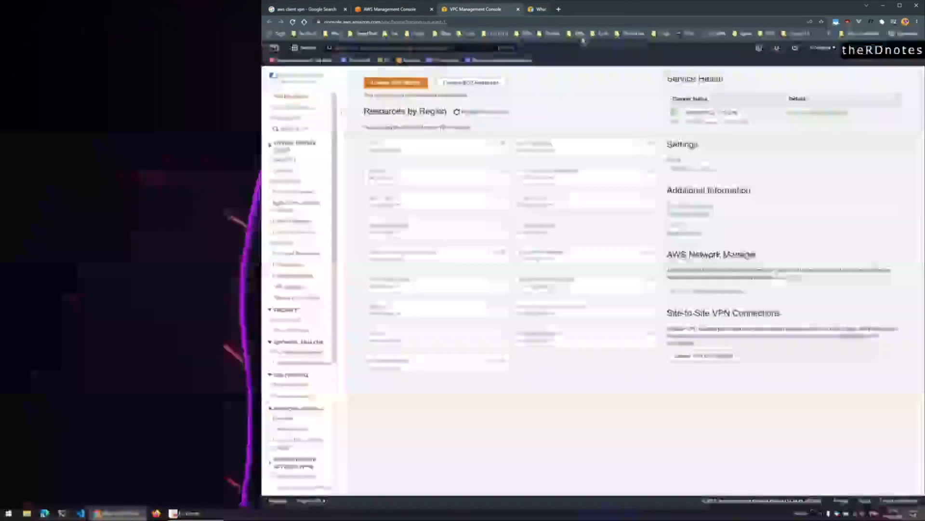
# Step: Start creating a VPC from the Your VPCs list and set its name tag to my-vpc
pyautogui.click(285, 160)
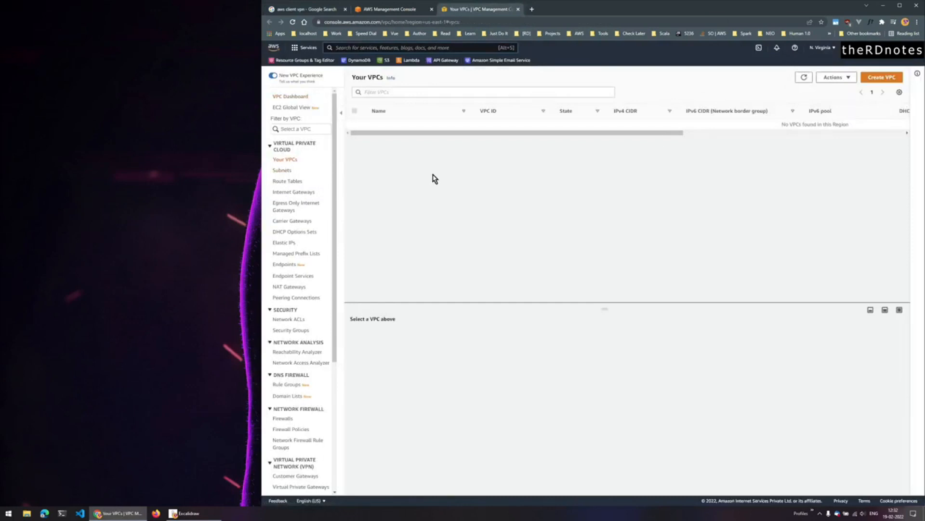
pyautogui.click(882, 78)
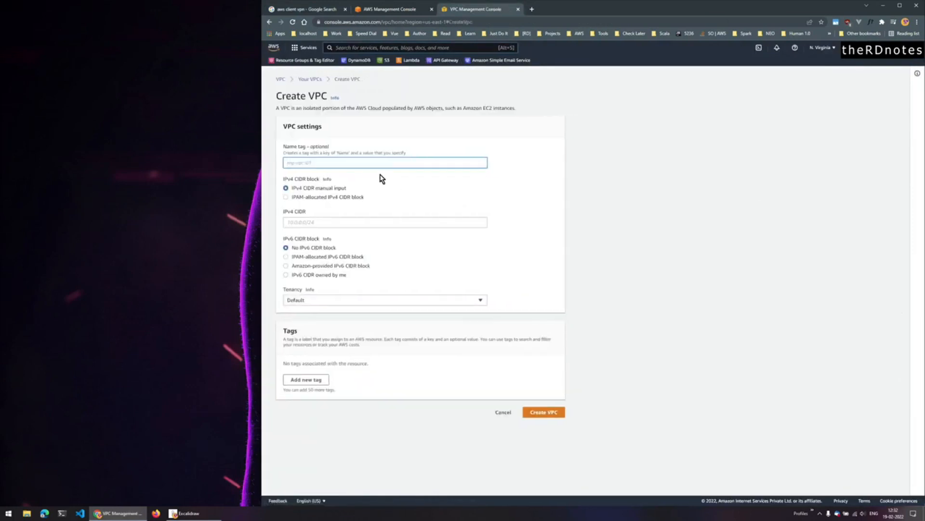
pyautogui.write('my-vpc')
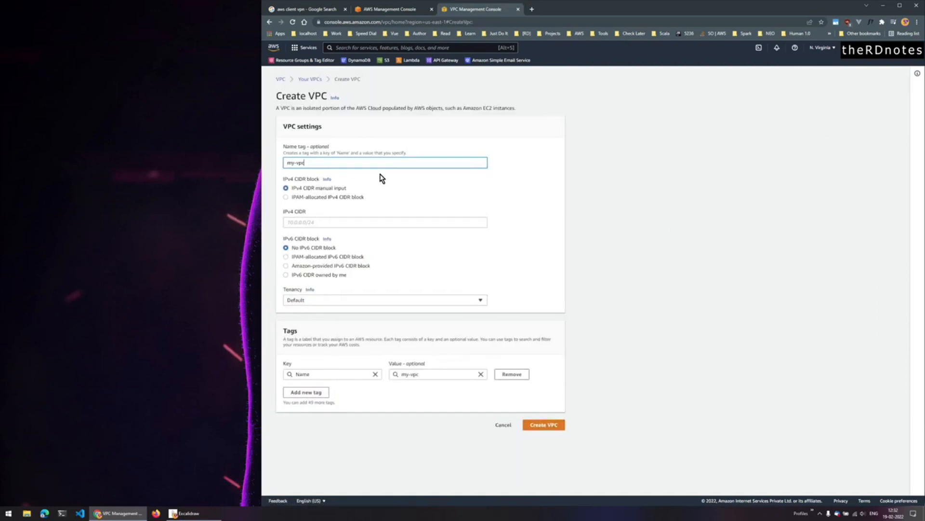
# Step: Set the new VPC's IPv4 CIDR to 10.0.0.0/20, checking it against the VPC range in the Excalidraw diagram
pyautogui.click(300, 222)
pyautogui.write('10.0.0.0')
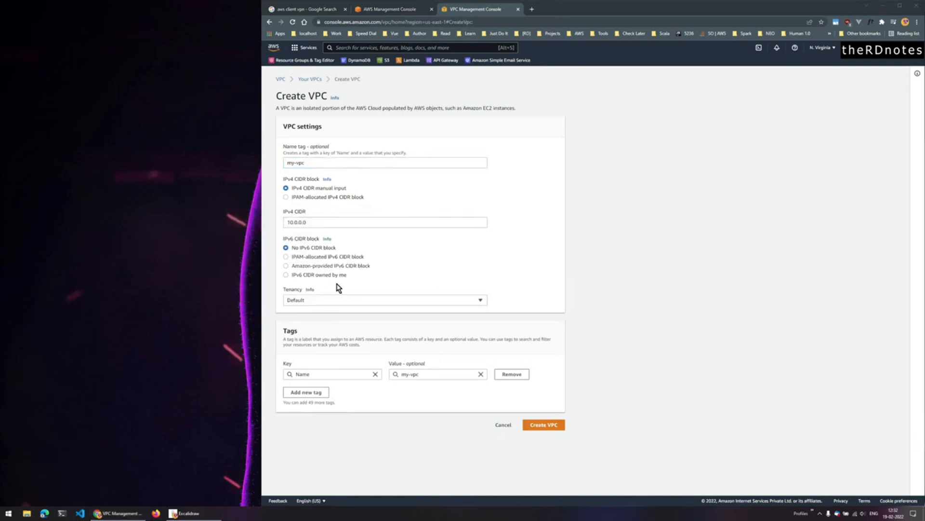
pyautogui.click(183, 514)
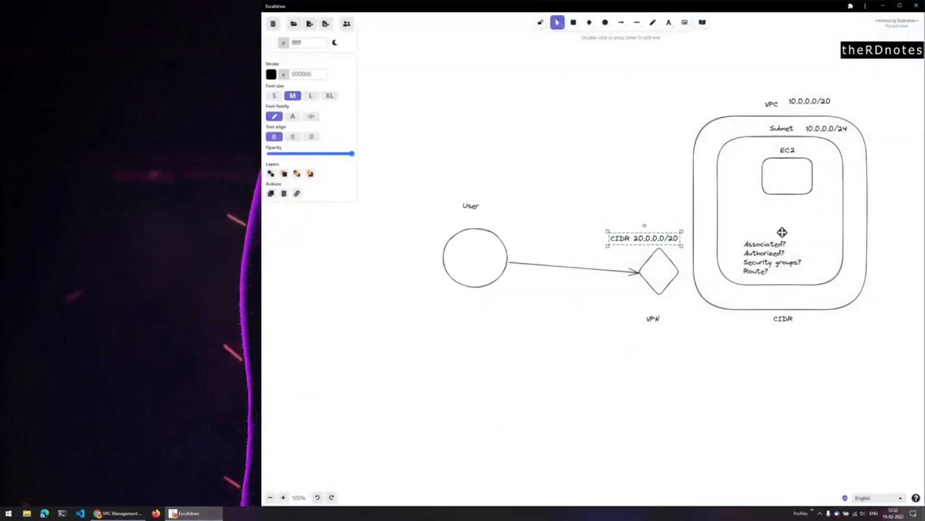
pyautogui.hotkey('alt', 'Tab')
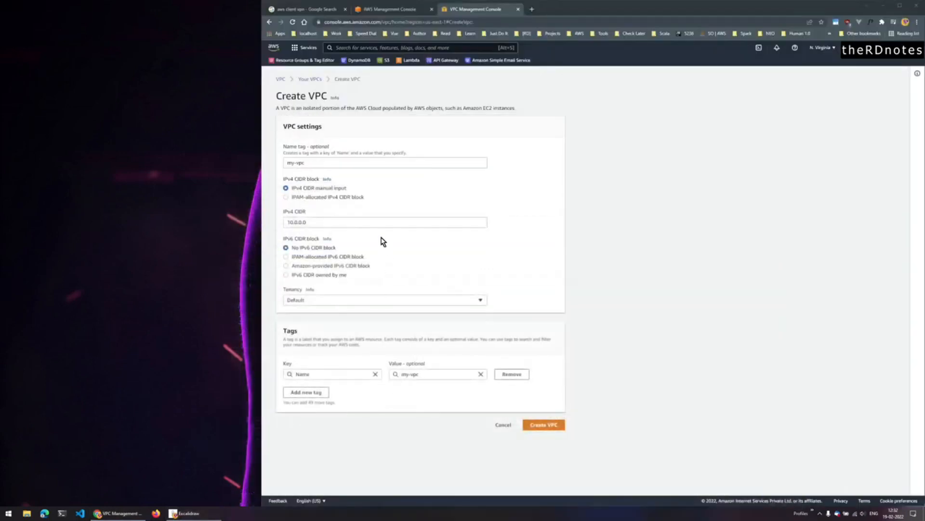
pyautogui.click(337, 224)
pyautogui.click(459, 252)
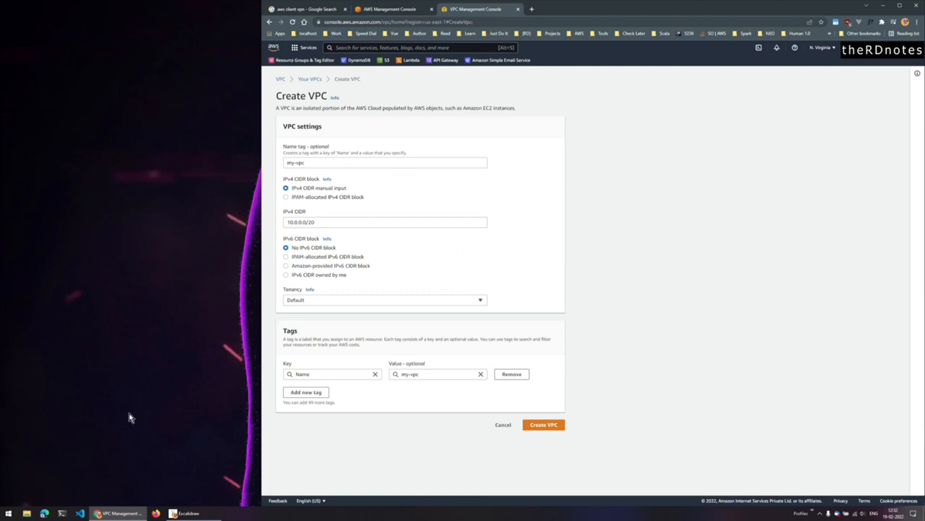
pyautogui.click(9, 513)
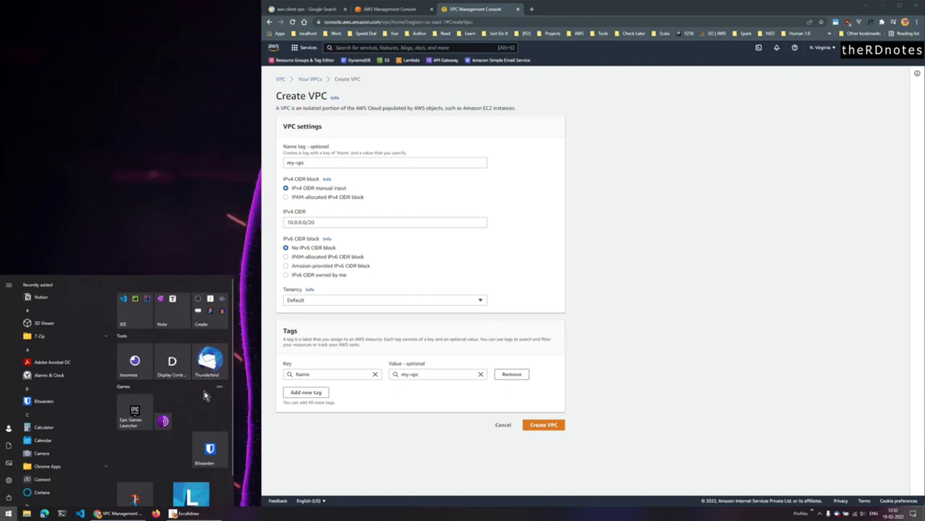
pyautogui.hotkey('ctrl', 't')
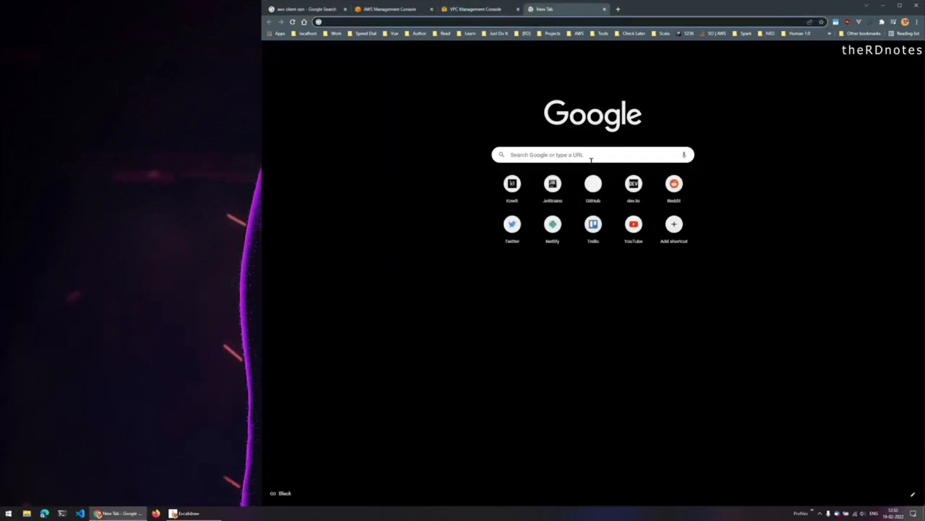
pyautogui.write('https://www.ipaddressguide.com/cidr')
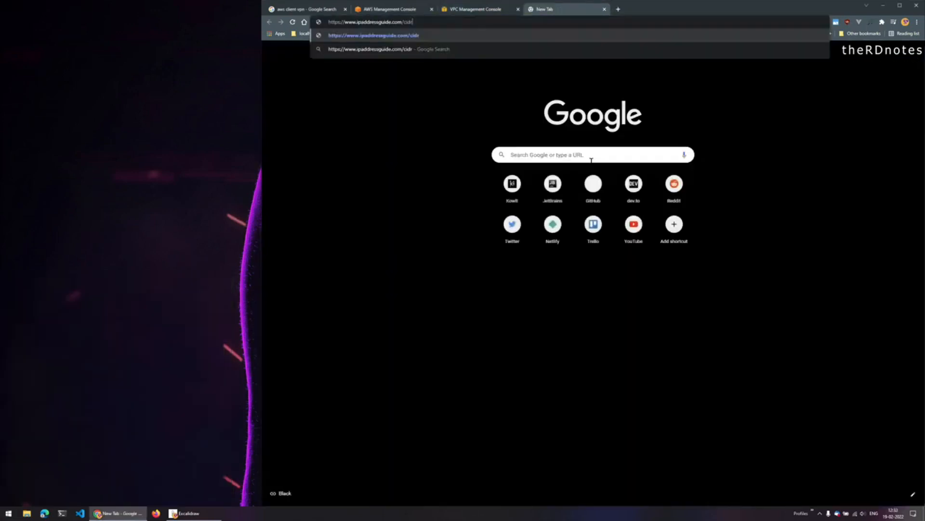
pyautogui.press('Return')
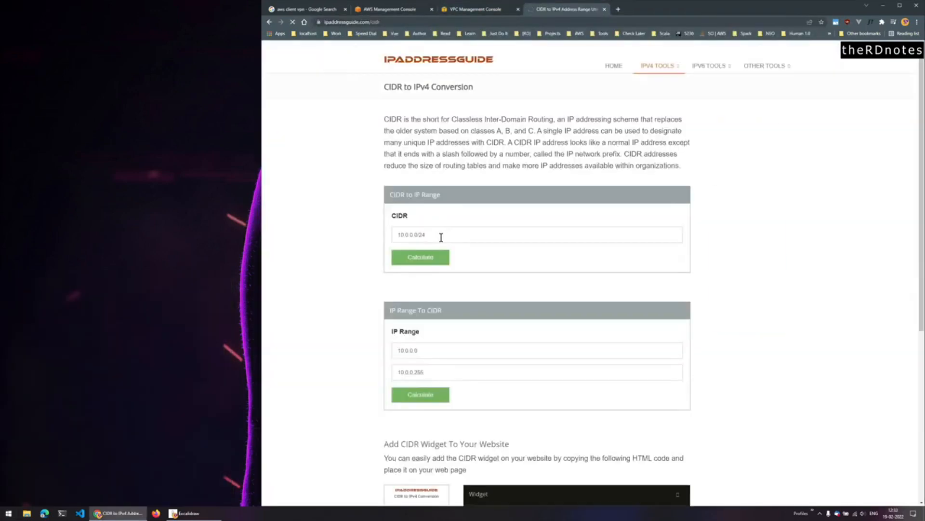
# Step: Copy the VPC form's CIDR 10.0.0.0/20 into the CIDR converter, calculate its range, and examine the host count and first and last IPs
pyautogui.click(464, 10)
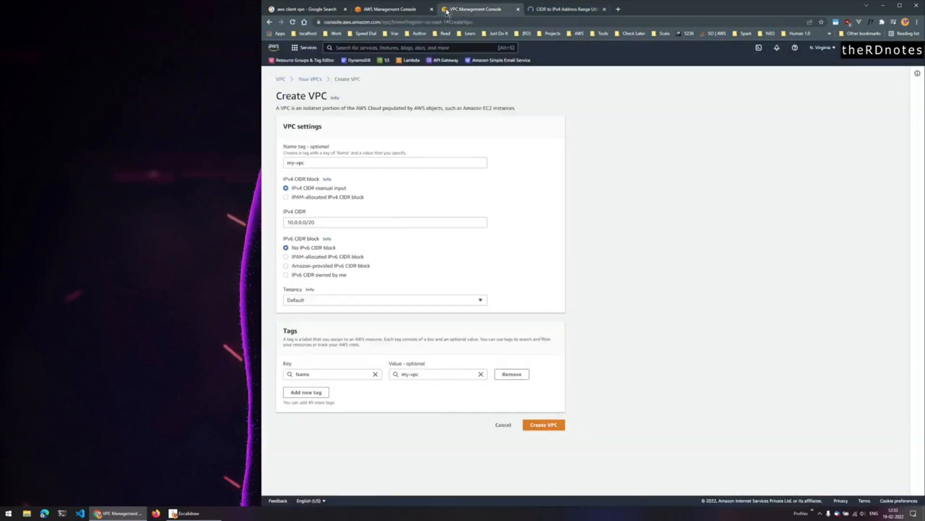
pyautogui.moveTo(328, 217); pyautogui.dragTo(243, 223)
pyautogui.hotkey('ctrl', 'c')
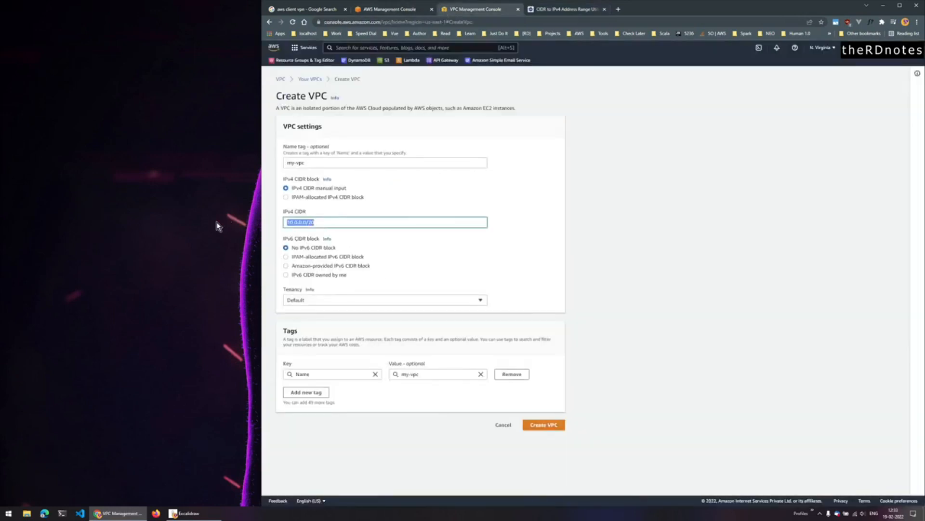
pyautogui.click(589, 12)
pyautogui.moveTo(436, 232); pyautogui.dragTo(332, 223)
pyautogui.hotkey('ctrl', 'v')
pyautogui.click(424, 257)
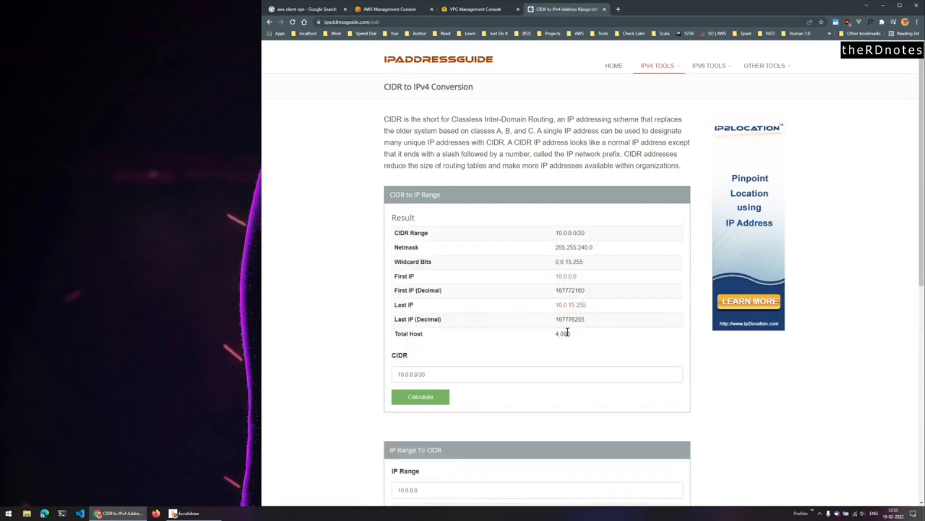
pyautogui.doubleClick(571, 334)
pyautogui.moveTo(555, 276); pyautogui.dragTo(548, 305)
pyautogui.hotkey('alt', 'Tab')
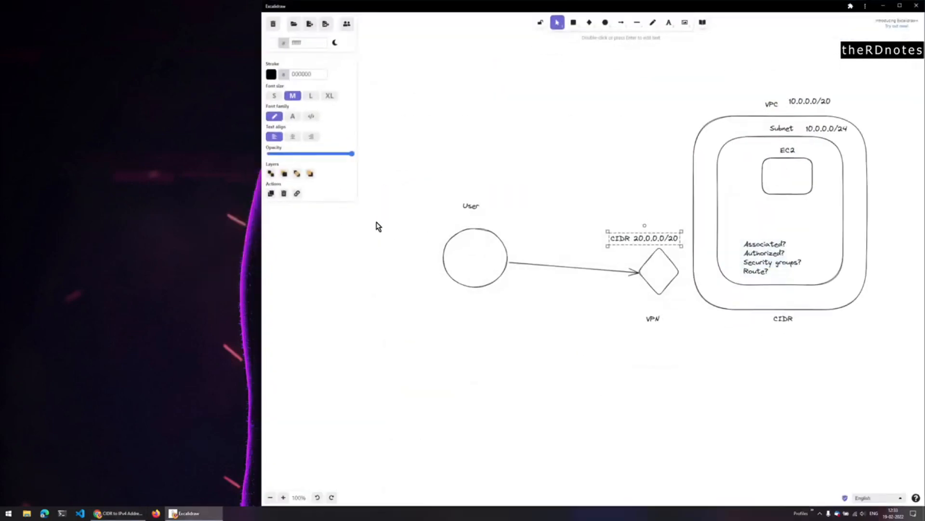
pyautogui.hotkey('alt', 'Tab')
pyautogui.click(404, 9)
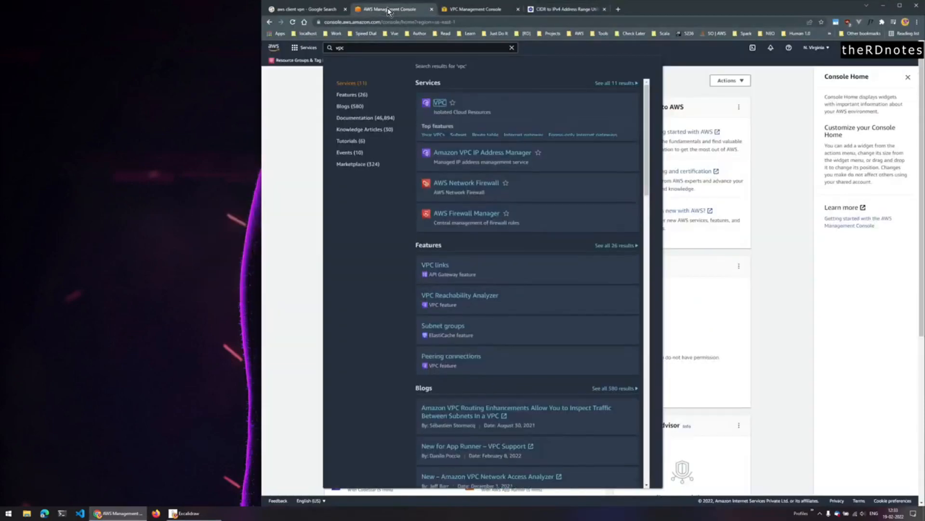
# Step: Copy the CIDR from the VPC form, calculate the range for 10.0.0.0/24 in the CIDR converter, and examine its total hosts
pyautogui.click(467, 10)
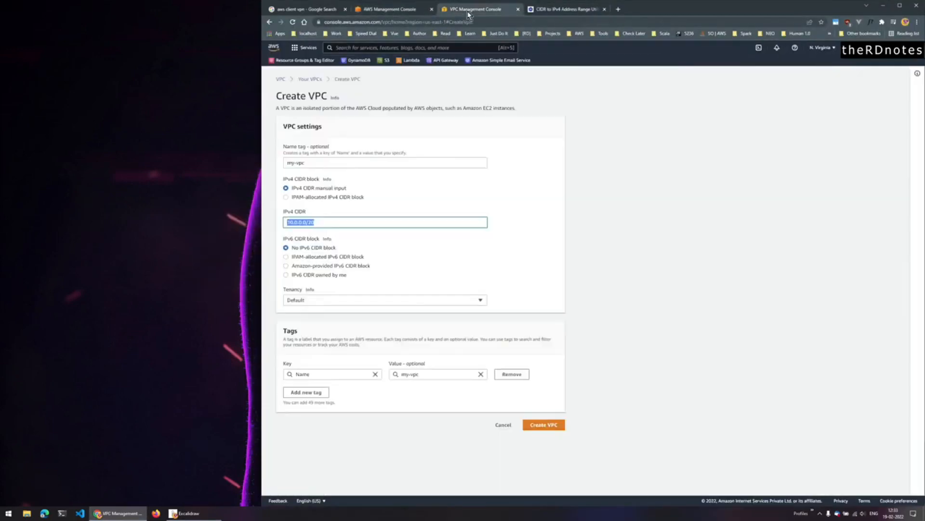
pyautogui.click(337, 220)
pyautogui.tripleClick(337, 219)
pyautogui.hotkey('ctrl', 'c')
pyautogui.click(563, 9)
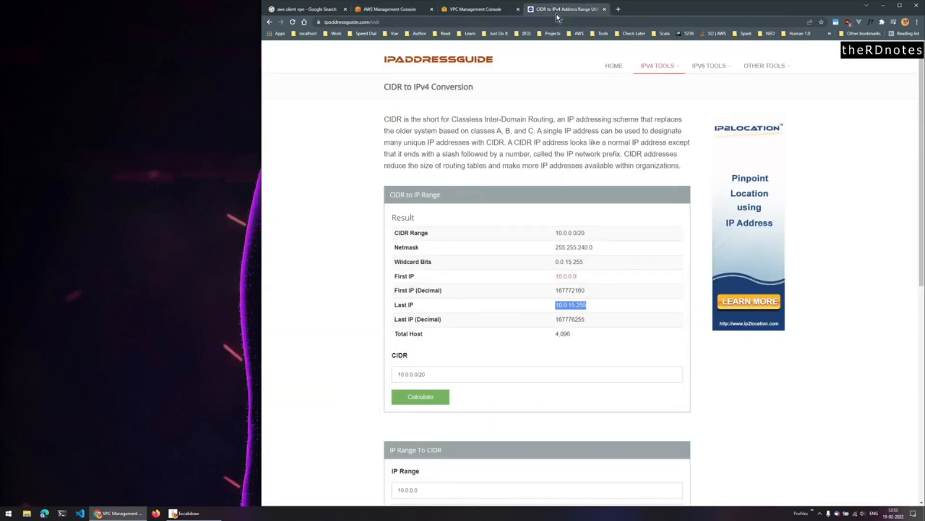
pyautogui.click(430, 378)
pyautogui.click(408, 395)
pyautogui.moveTo(569, 339); pyautogui.dragTo(553, 336)
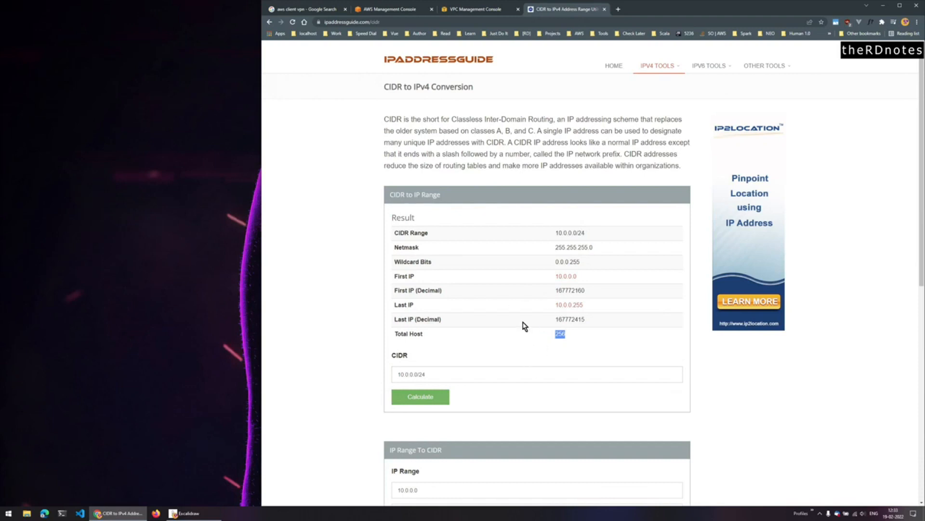
# Step: Set the VPC's IPv4 CIDR to 10.0.0.0/24 and create the VPC
pyautogui.click(469, 11)
pyautogui.click(341, 223)
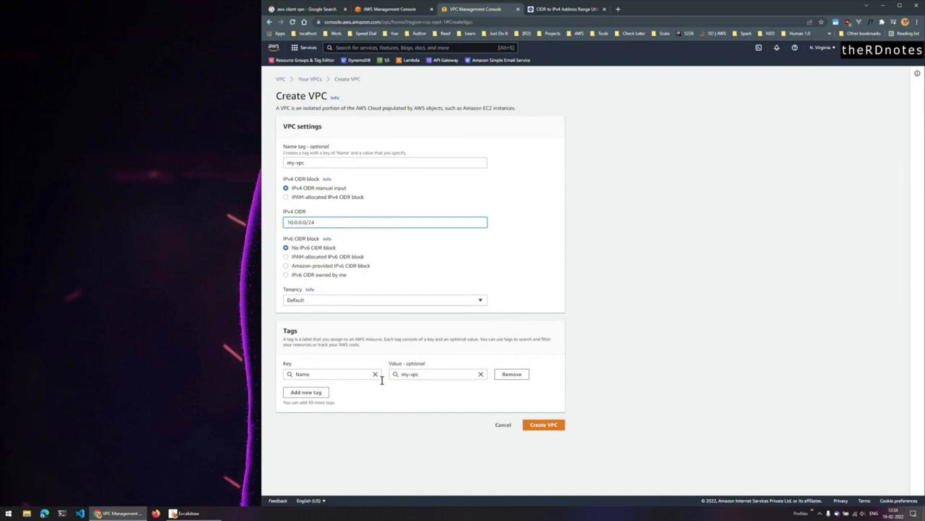
pyautogui.click(553, 426)
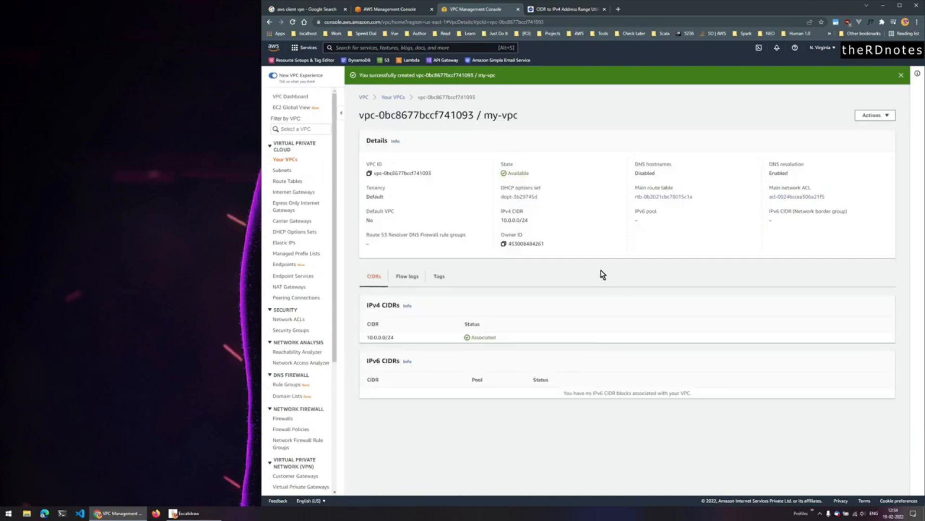
# Step: Start creating a subnet from the Subnets list and choose my-vpc as its VPC
pyautogui.click(284, 170)
pyautogui.click(877, 76)
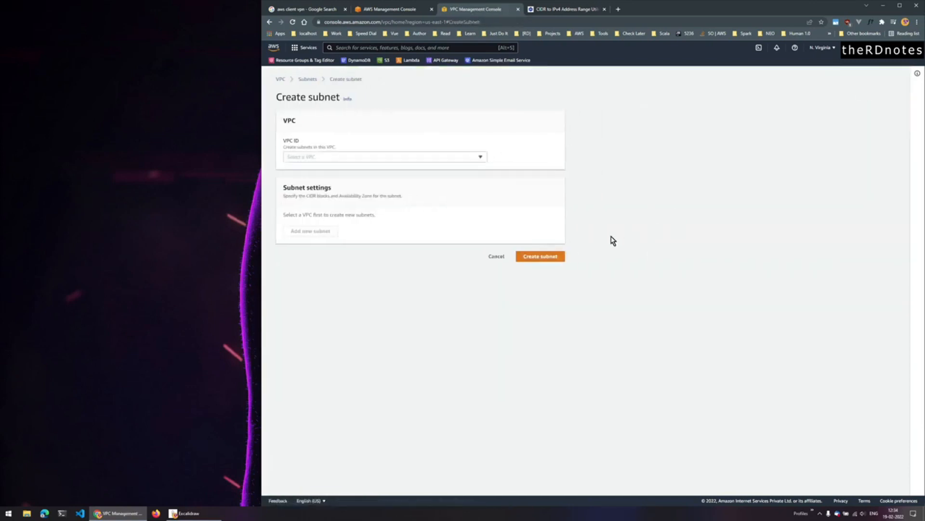
pyautogui.click(375, 160)
pyautogui.click(365, 182)
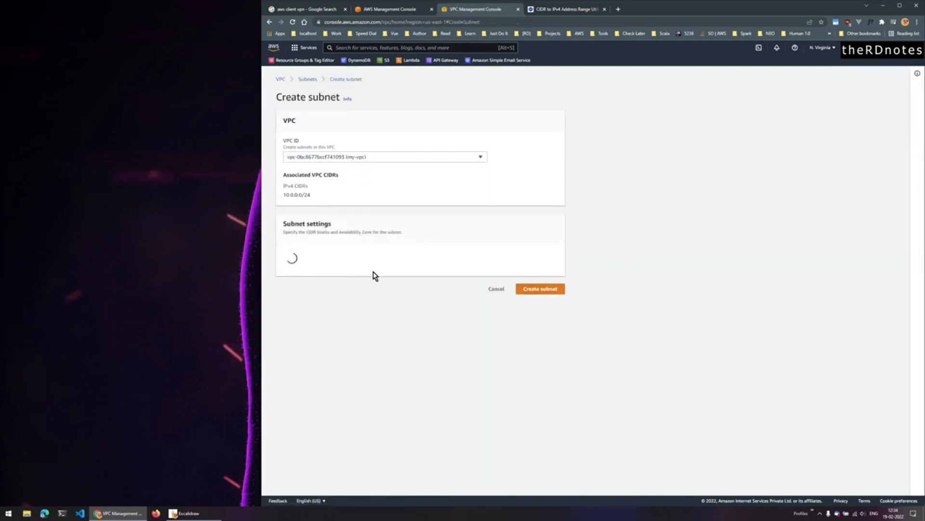
# Step: Enter 10.0.0.0/26 in the subnet name field and calculate that range in the CIDR converter
pyautogui.click(357, 282)
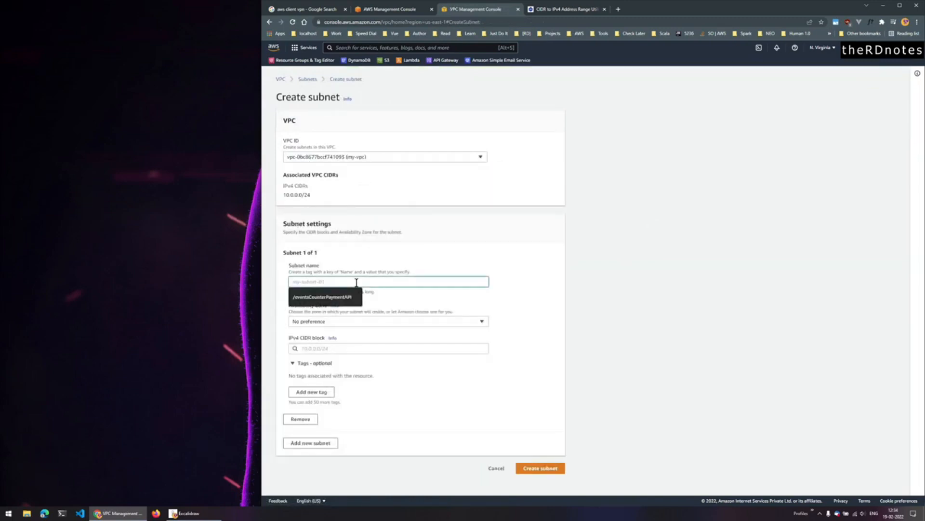
pyautogui.hotkey('ctrl', 'v')
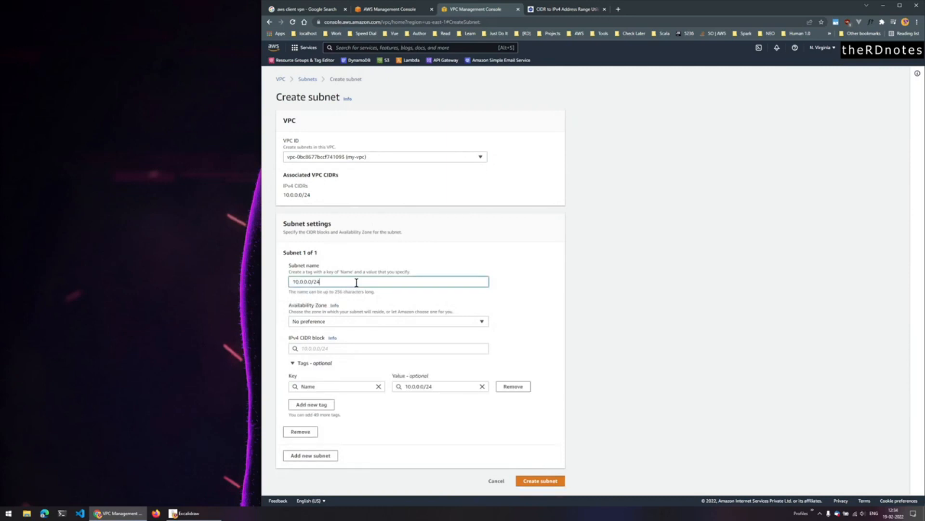
pyautogui.click(563, 9)
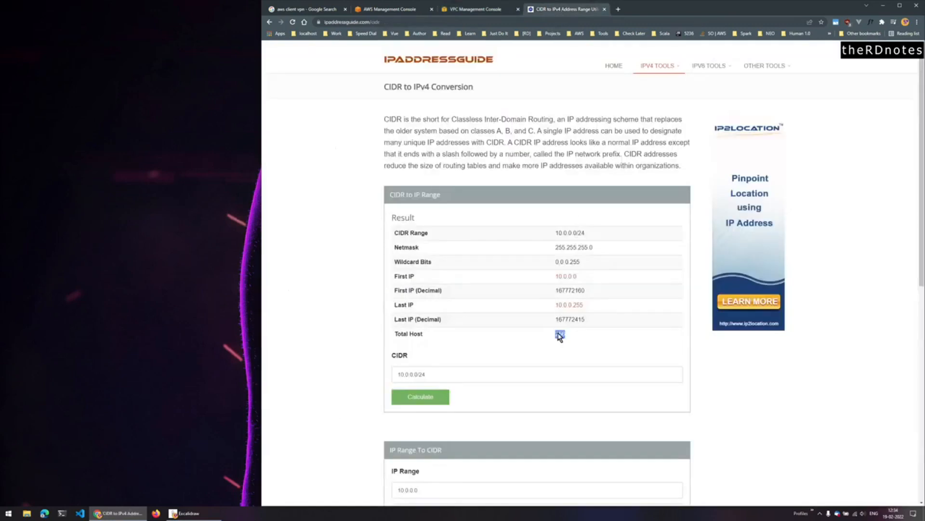
pyautogui.click(473, 375)
pyautogui.click(444, 400)
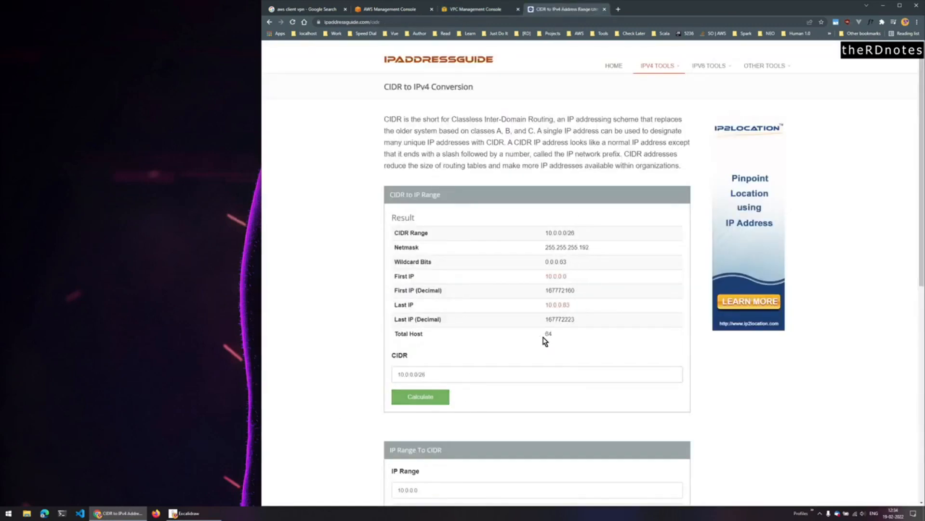
pyautogui.click(472, 9)
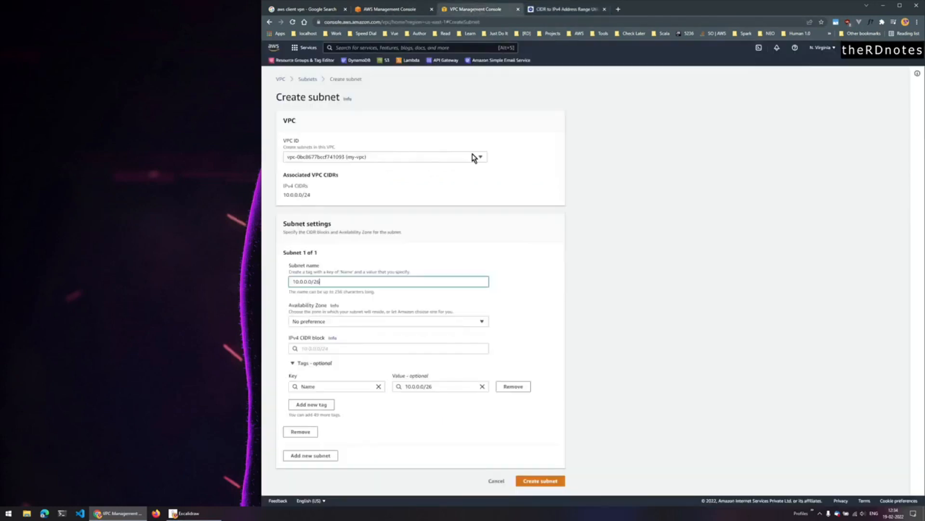
# Step: Choose availability zone us-east-1a and move 10.0.0.0/26 from the subnet name to the IPv4 CIDR block
pyautogui.click(392, 321)
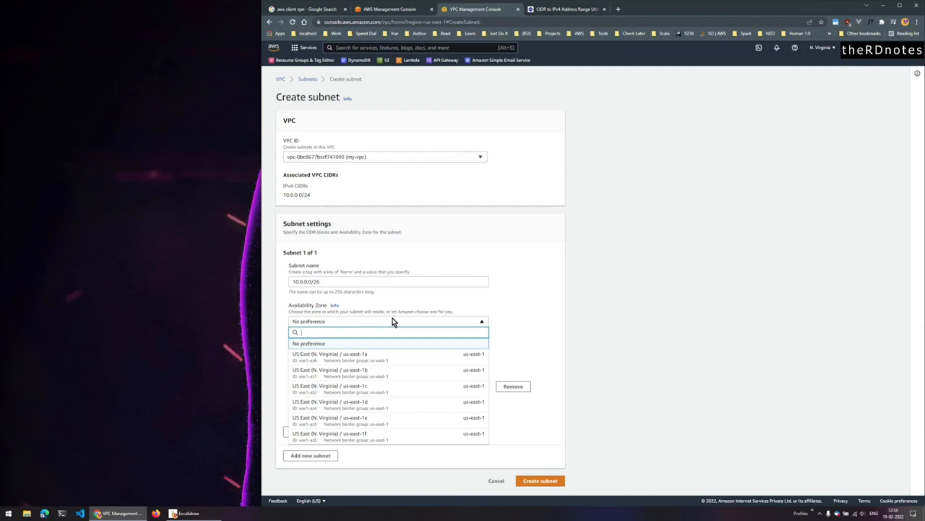
pyautogui.click(393, 357)
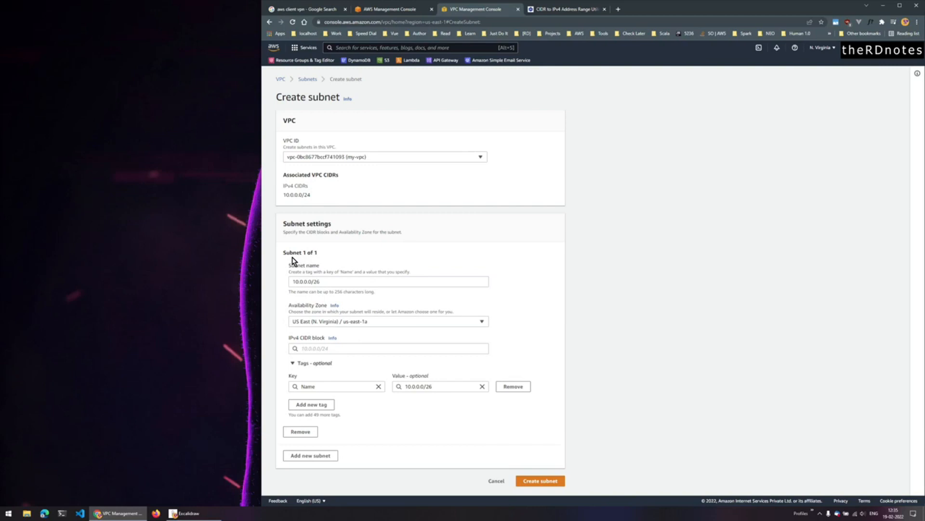
pyautogui.moveTo(330, 281); pyautogui.dragTo(249, 280)
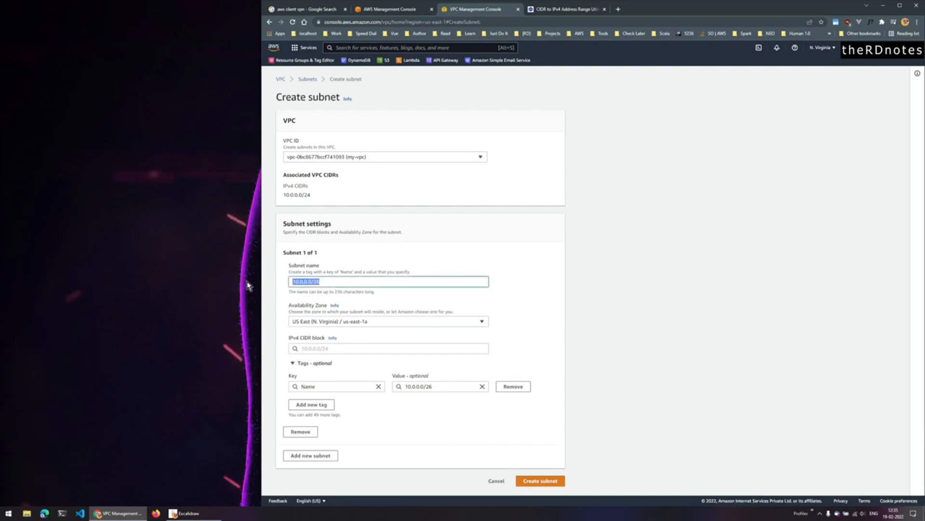
pyautogui.hotkey('ctrl', 'x')
pyautogui.click(308, 348)
pyautogui.hotkey('ctrl', 'v')
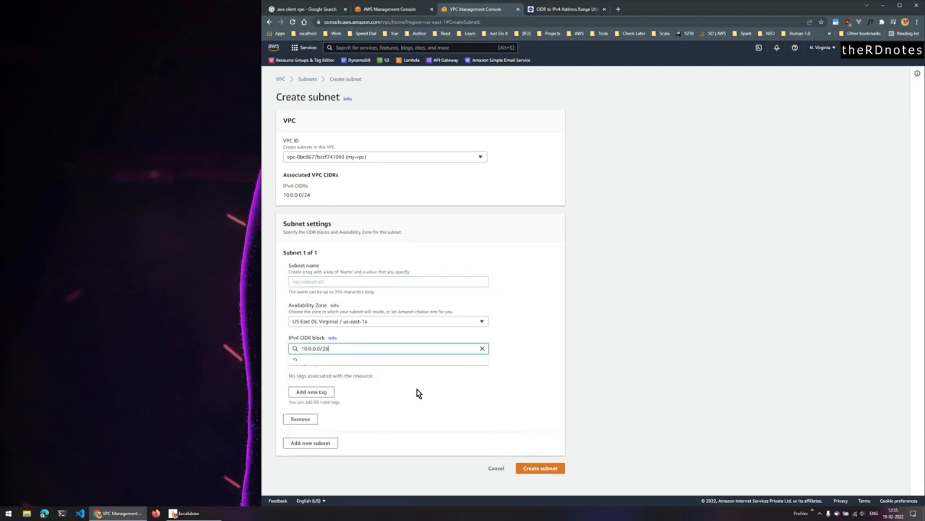
pyautogui.click(317, 360)
# Step: Name the subnet my-private-subnet-1 and create it
pyautogui.click(319, 282)
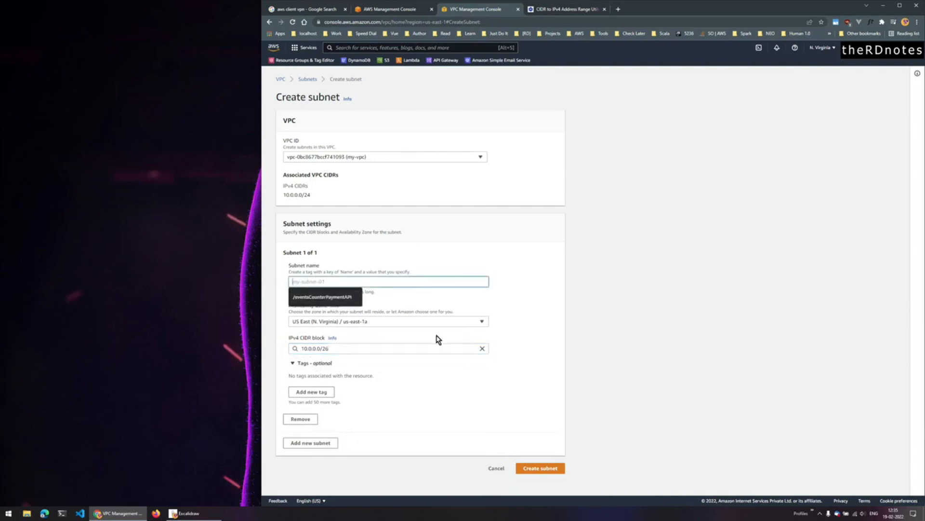
pyautogui.write('my-subnet-1')
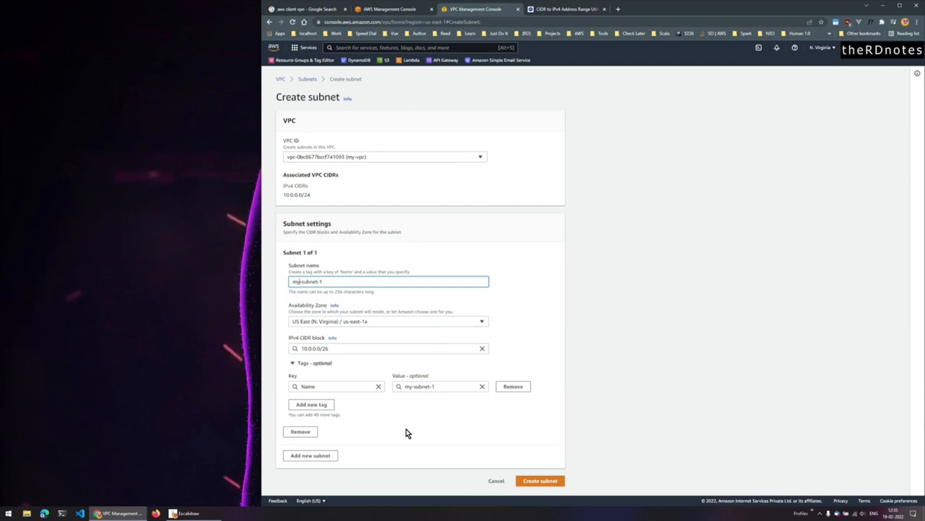
pyautogui.write('private-')
pyautogui.click(539, 483)
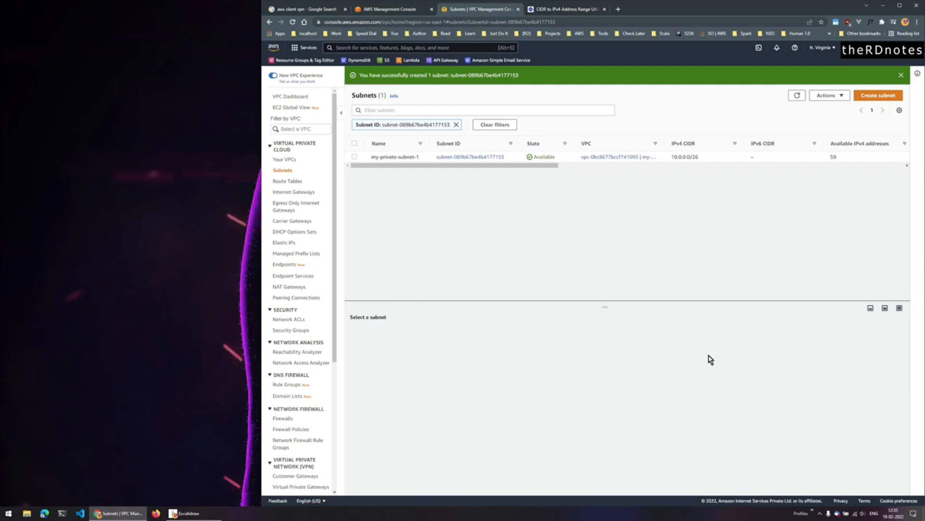
# Step: Check the network diagram in Excalidraw, search the AWS console for ec2 and open the EC2 Instances list in a new tab
pyautogui.click(187, 513)
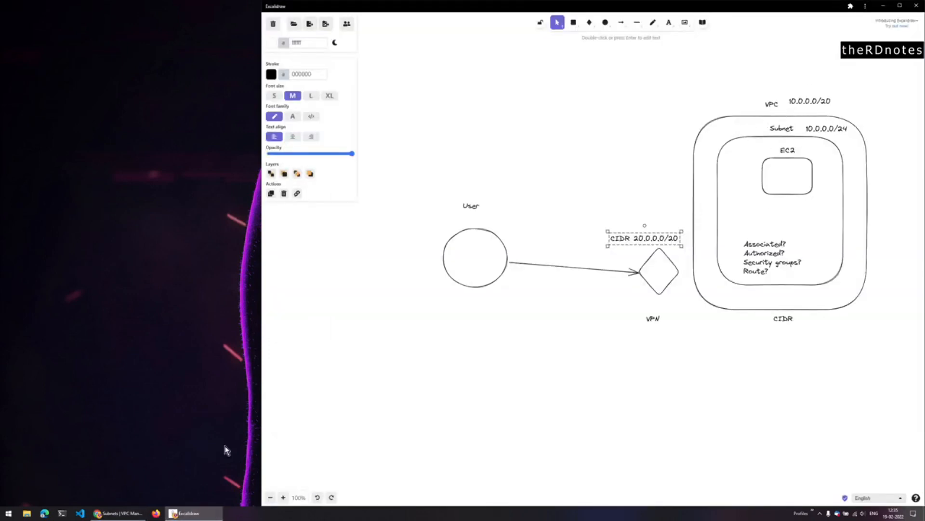
pyautogui.click(188, 513)
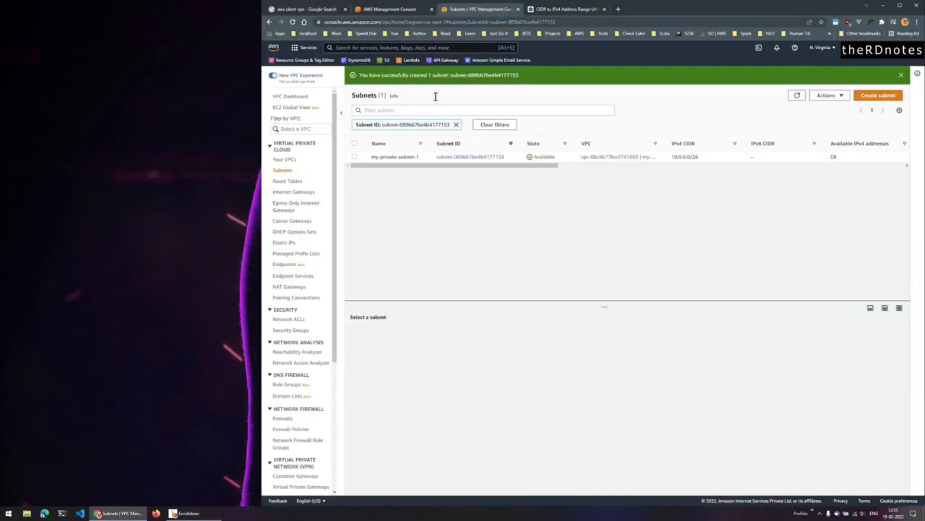
pyautogui.click(395, 9)
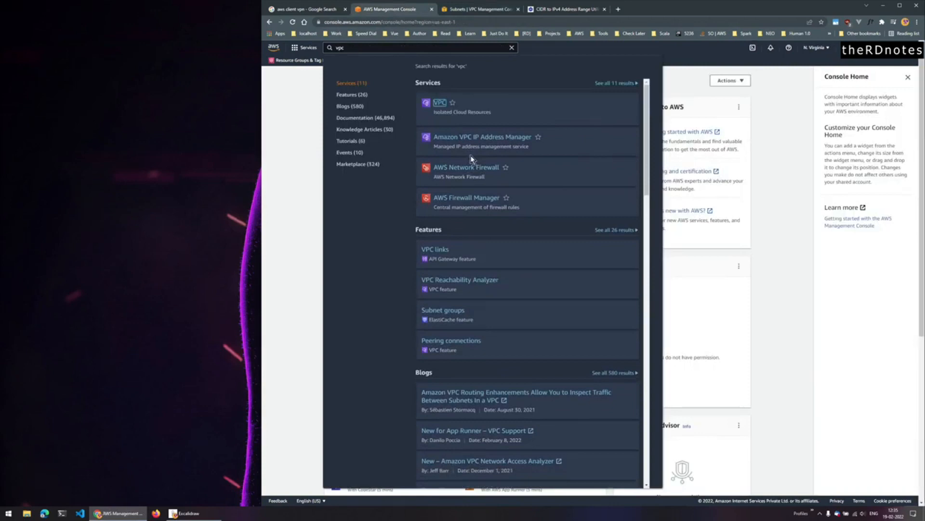
pyautogui.click(453, 51)
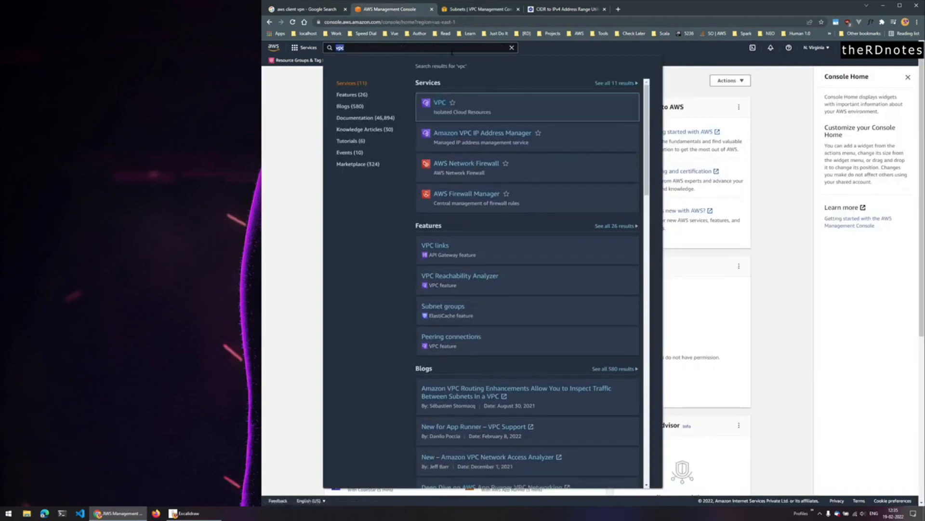
pyautogui.write('ec2')
pyautogui.middleClick(436, 103)
pyautogui.click(316, 166)
pyautogui.click(463, 9)
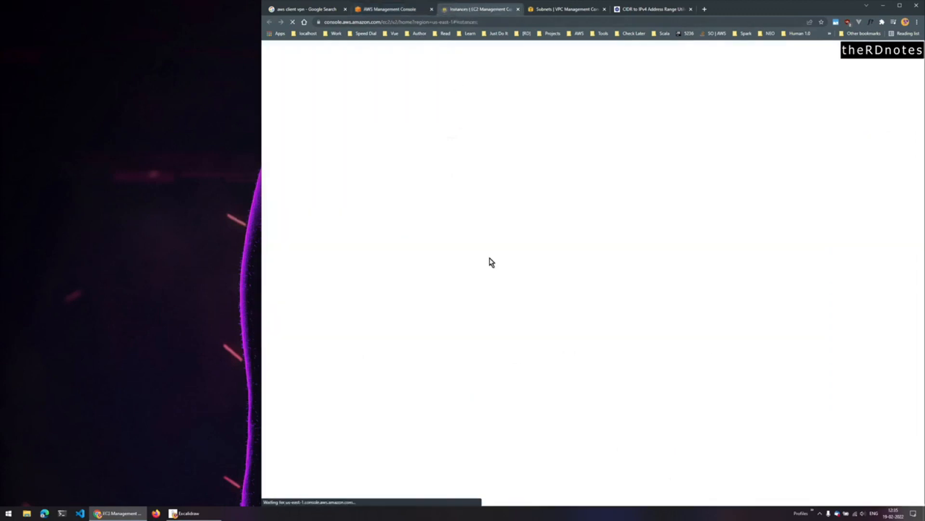
pyautogui.click(428, 93)
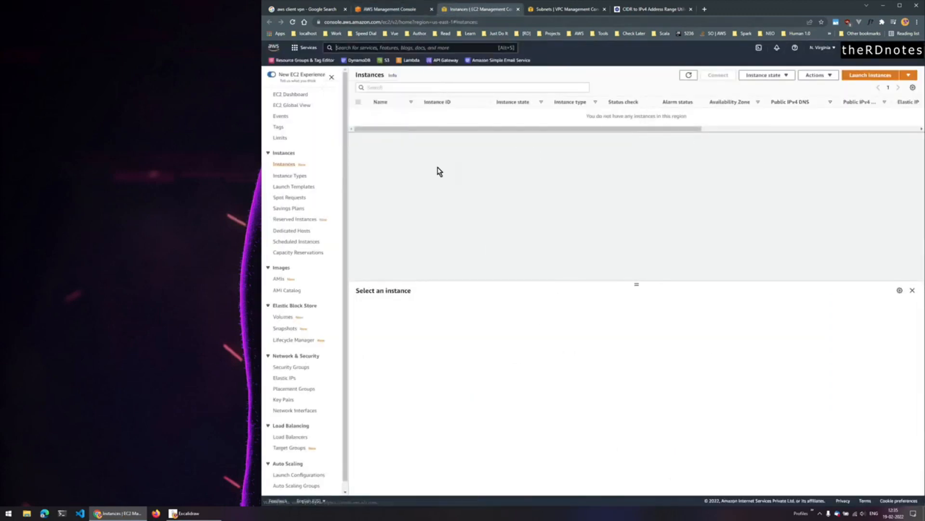
# Step: Start launching an instance with the Amazon Linux 2 AMI (HVM) - Kernel 5.10 image and the t2.micro type, up to the instance details
pyautogui.click(874, 77)
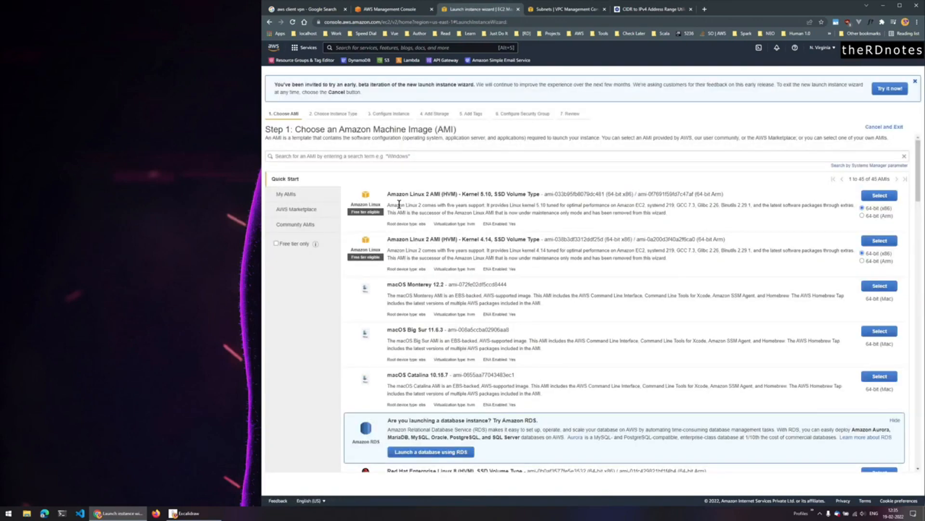
pyautogui.click(880, 196)
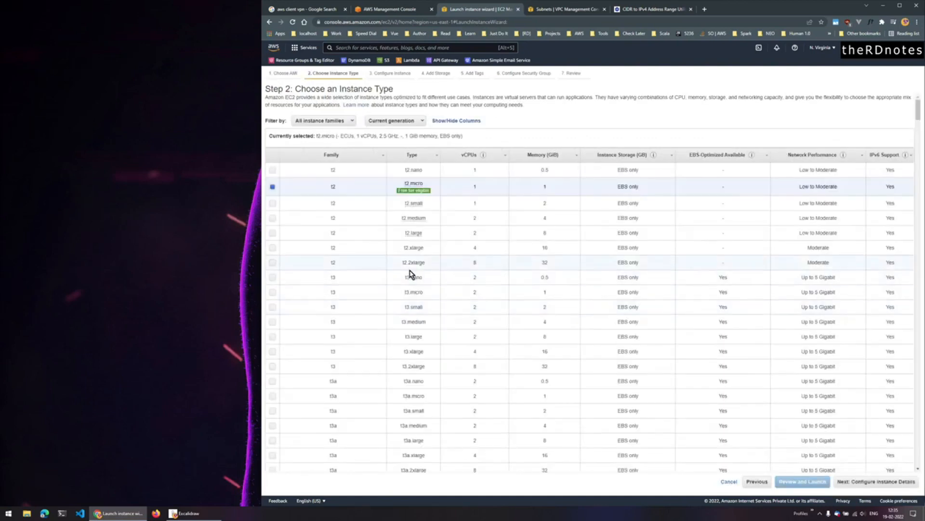
pyautogui.click(868, 481)
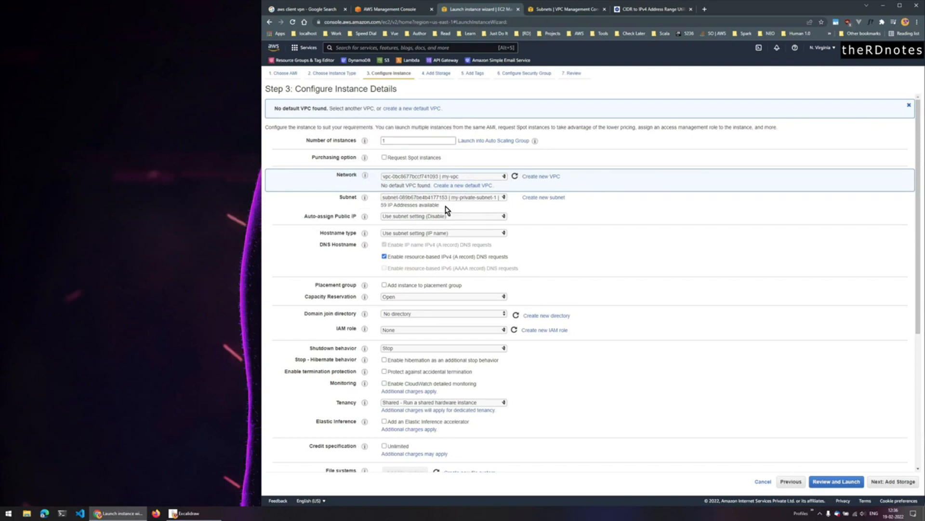
# Step: Examine the auto-assign public IP setting of my-private-subnet-1 without changing it, and return to the instance launch wizard
pyautogui.click(552, 10)
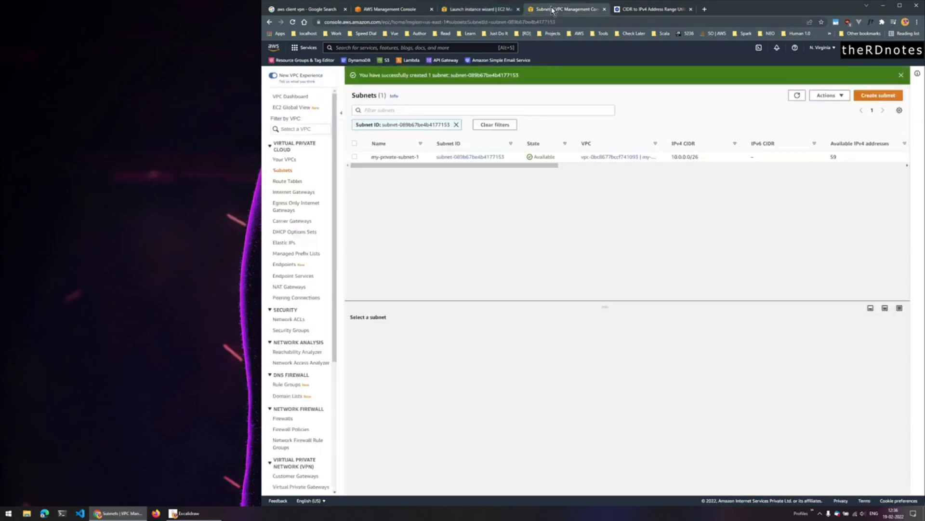
pyautogui.click(825, 96)
pyautogui.click(355, 156)
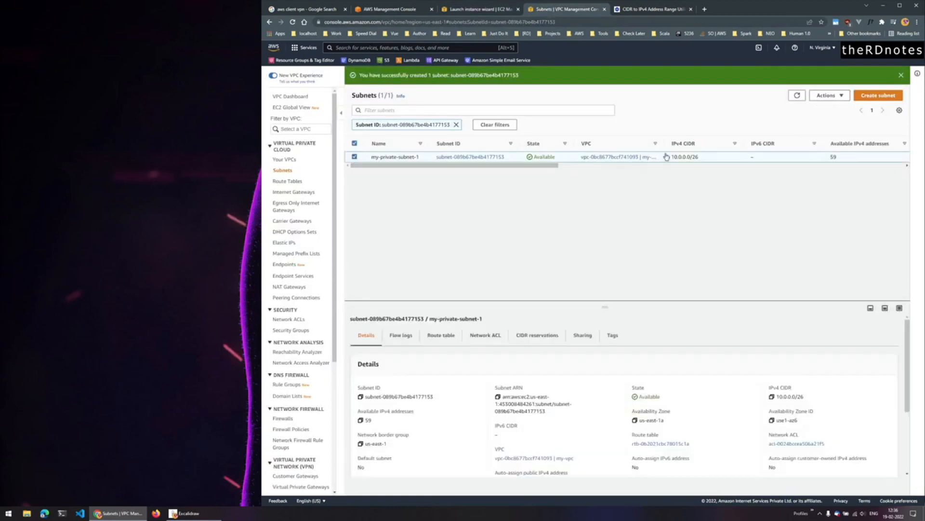
pyautogui.click(825, 96)
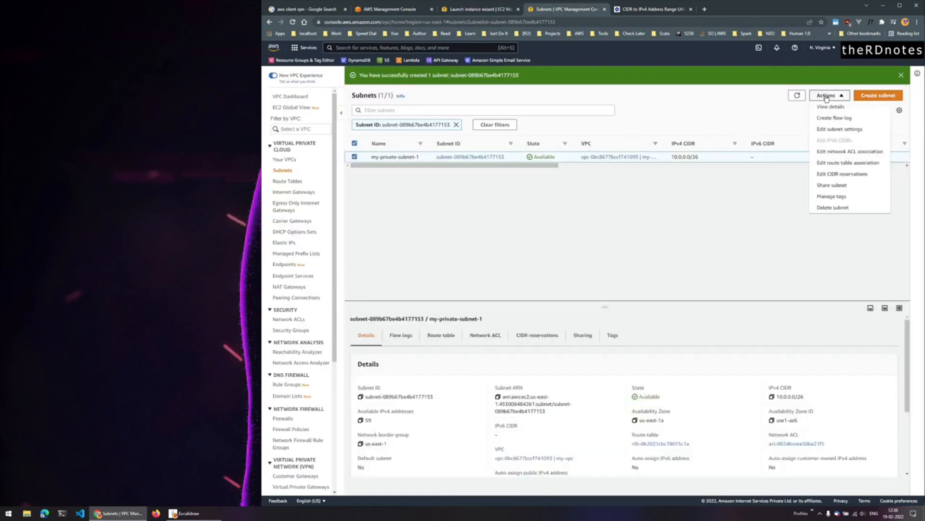
pyautogui.click(865, 129)
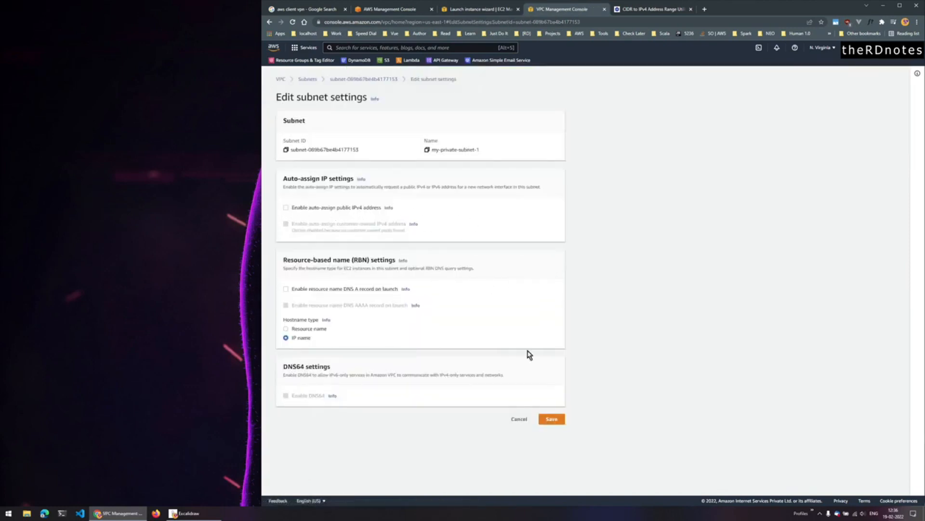
pyautogui.click(519, 419)
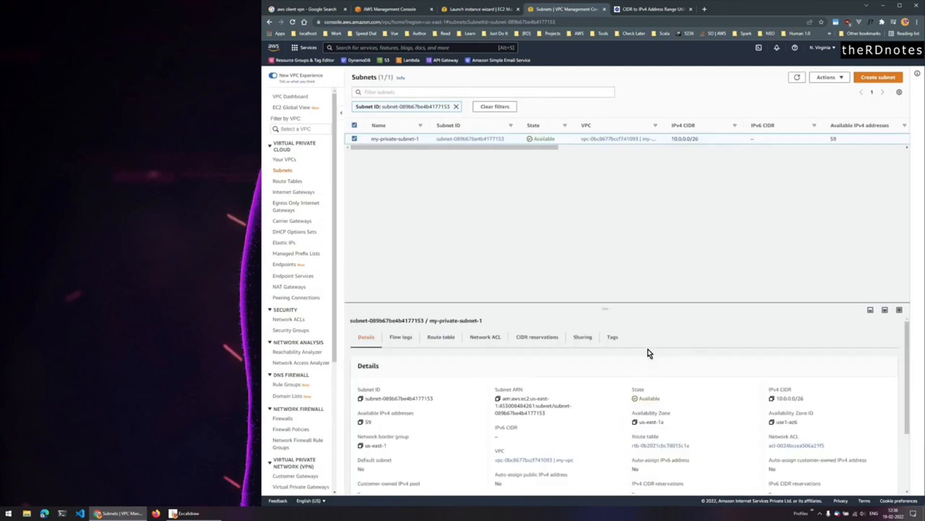
pyautogui.click(480, 9)
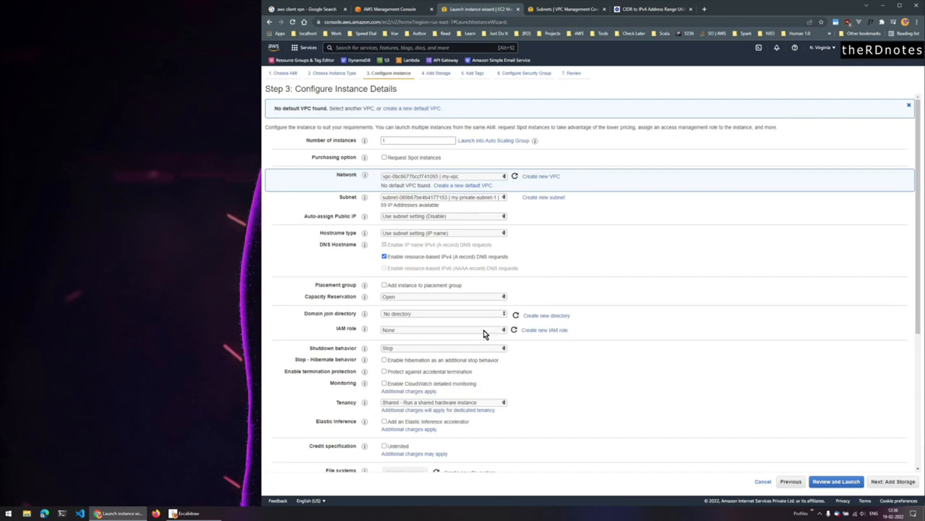
# Step: Accept the default instance details and storage, add no tags, and continue to the security group configuration
pyautogui.scroll(-2, 536, 414)
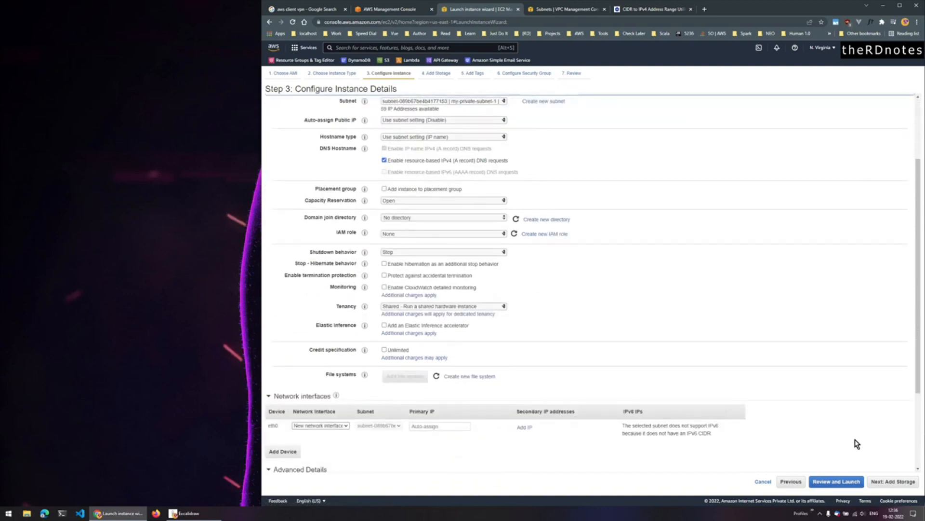
pyautogui.click(893, 483)
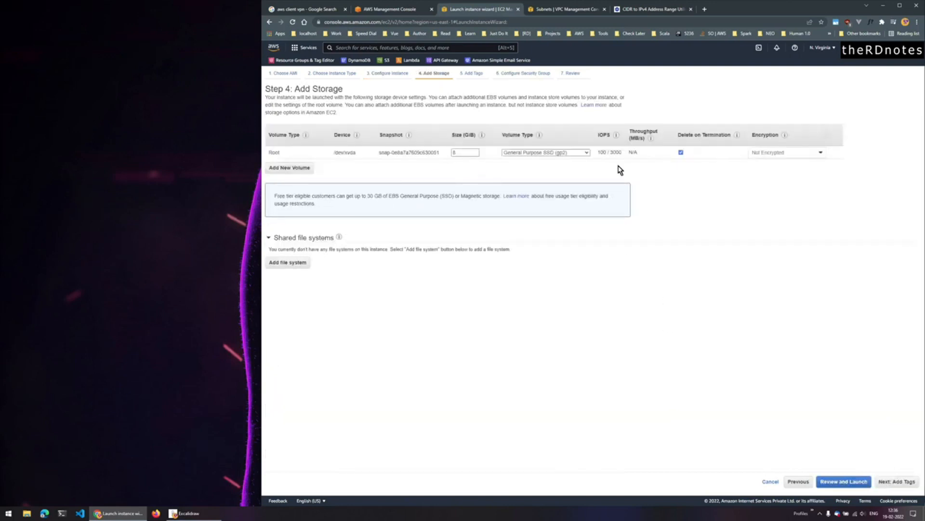
pyautogui.click(896, 482)
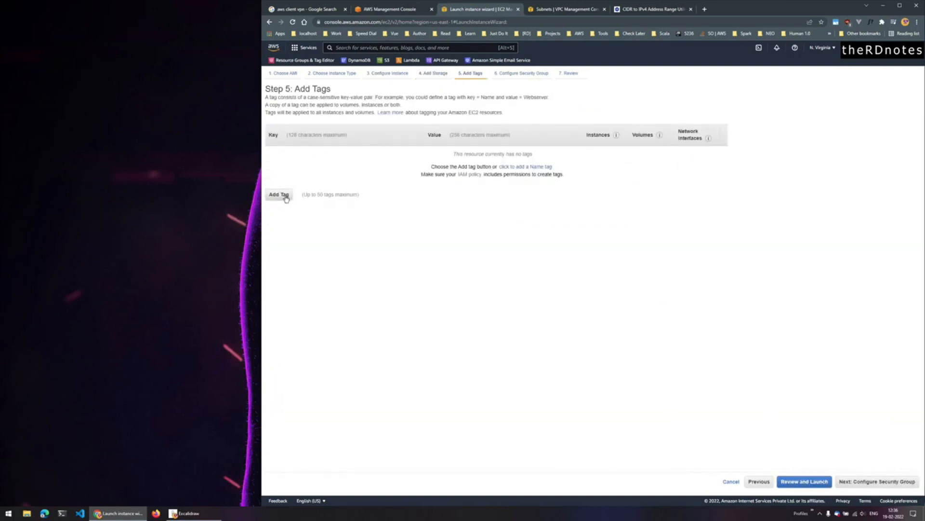
pyautogui.click(883, 484)
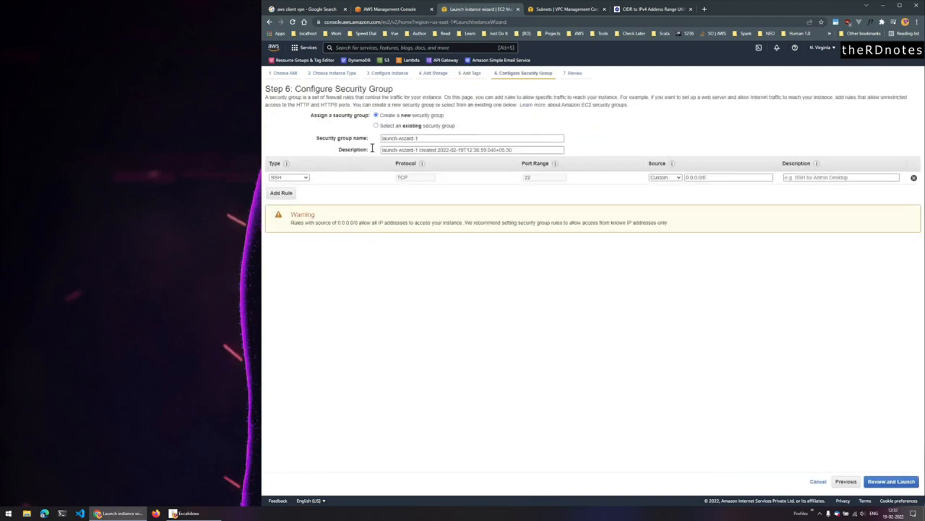
# Step: Name the new security group private-sg, remove its SSH rule and proceed to the launch review
pyautogui.tripleClick(429, 137)
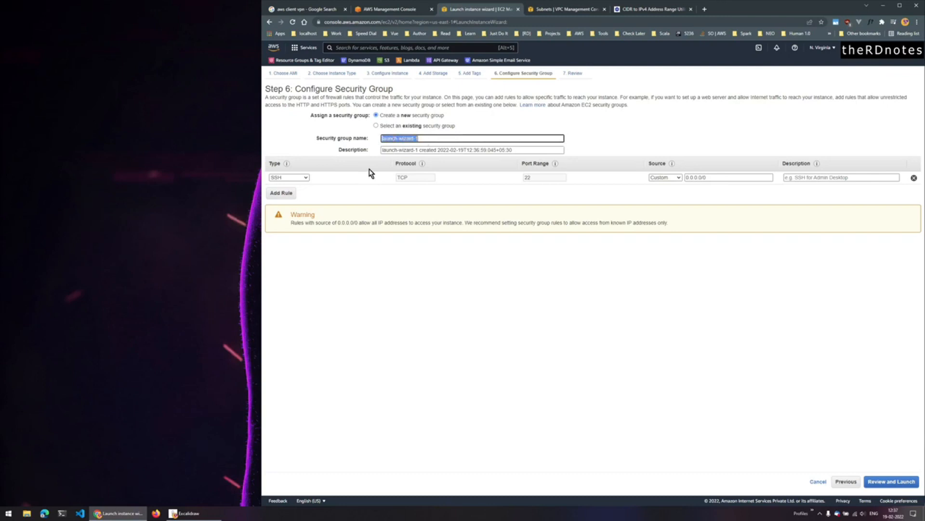
pyautogui.write('private-sg')
pyautogui.click(456, 287)
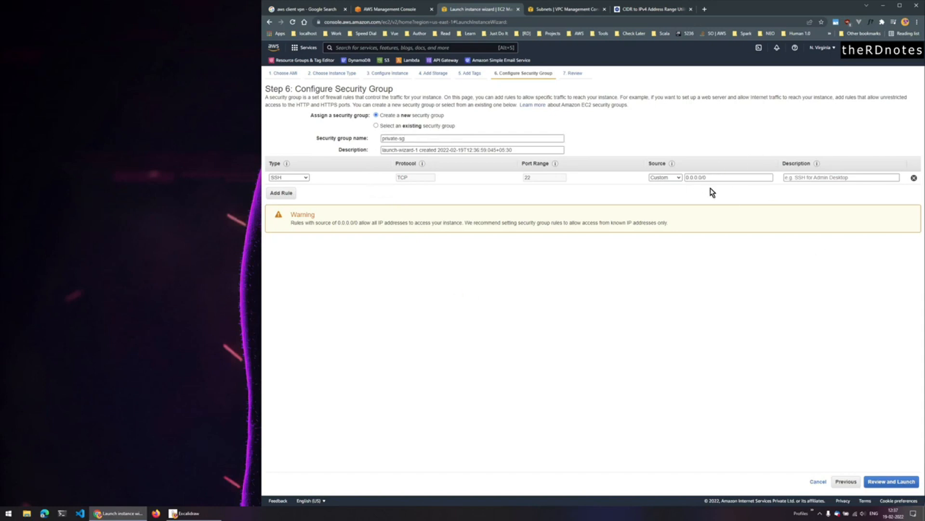
pyautogui.click(914, 179)
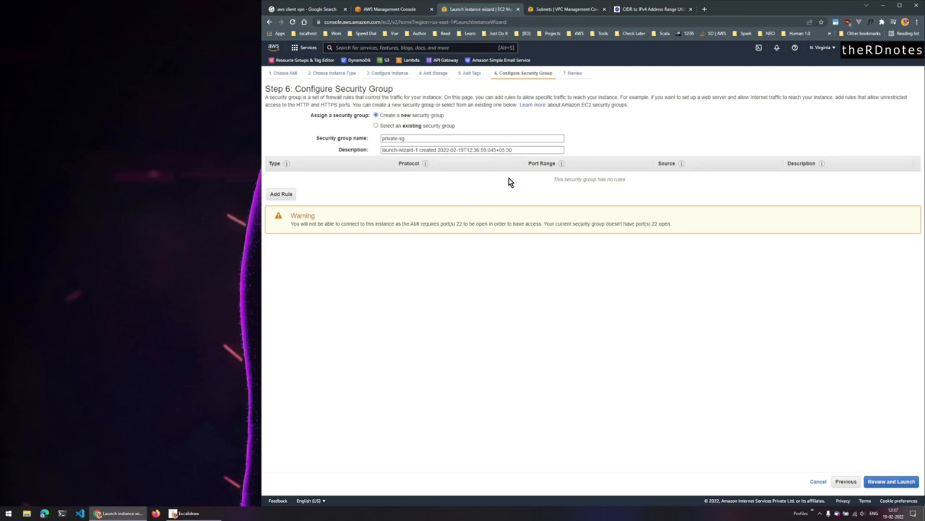
pyautogui.click(888, 481)
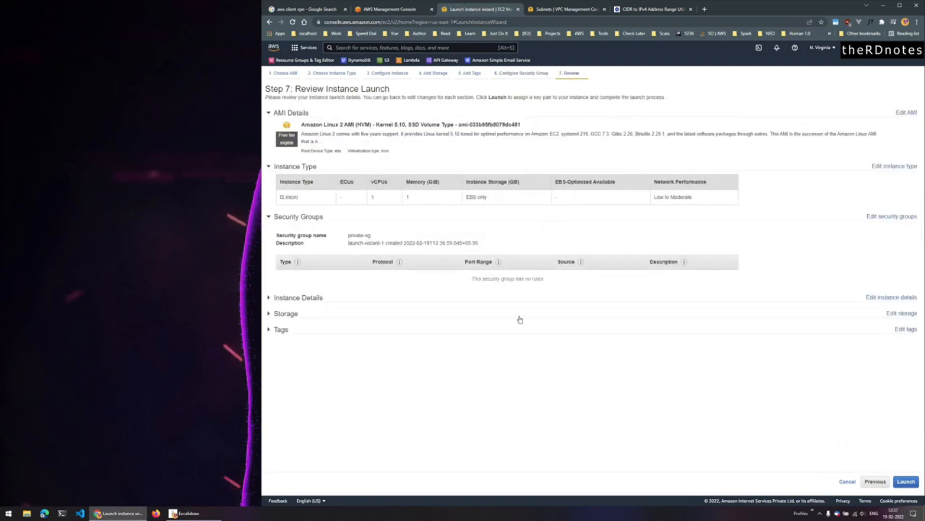
# Step: Launch the instance with a new, downloaded RSA key pair named demo-vpn, and view the instances list
pyautogui.click(906, 482)
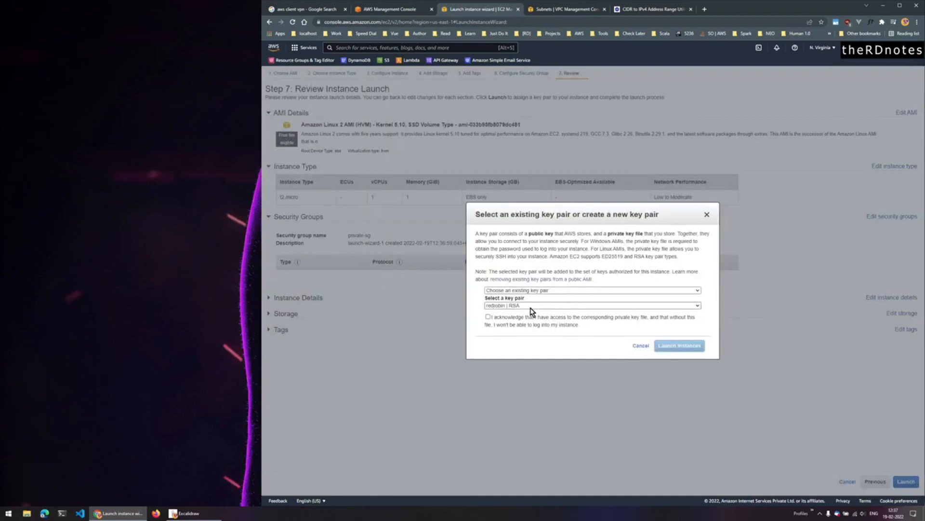
pyautogui.click(527, 292)
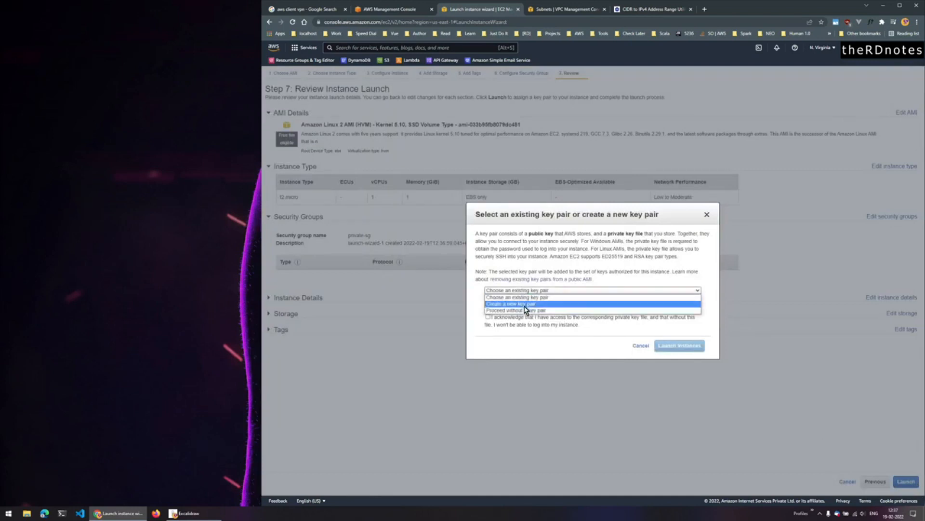
pyautogui.click(562, 303)
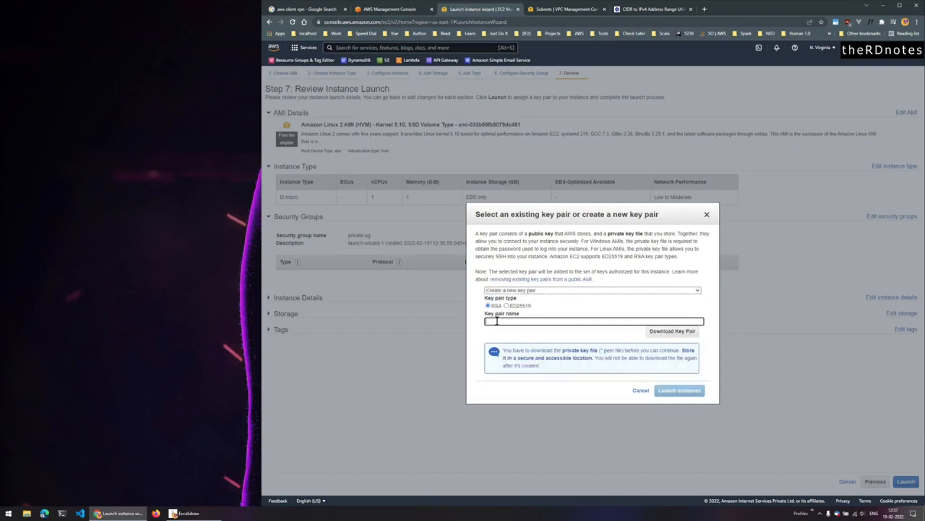
pyautogui.write('demo-vpn')
pyautogui.doubleClick(502, 322)
pyautogui.click(669, 331)
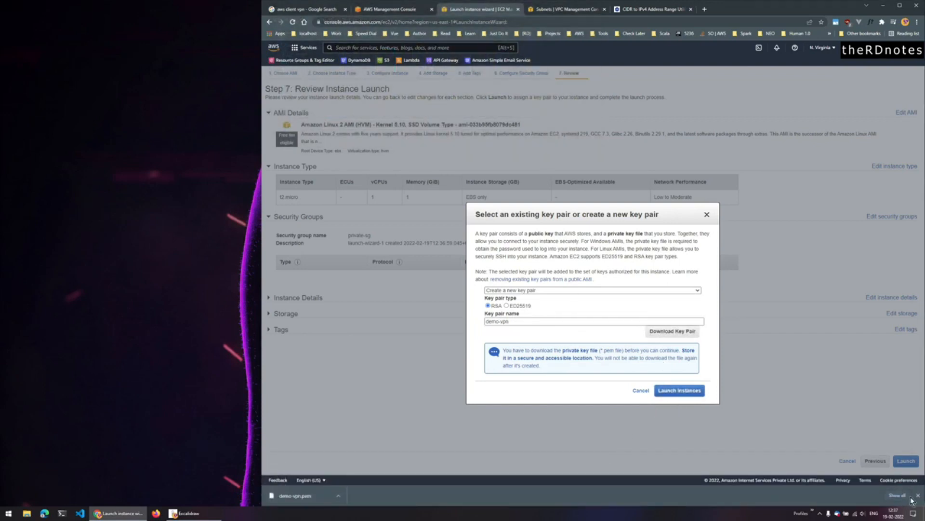
pyautogui.click(680, 391)
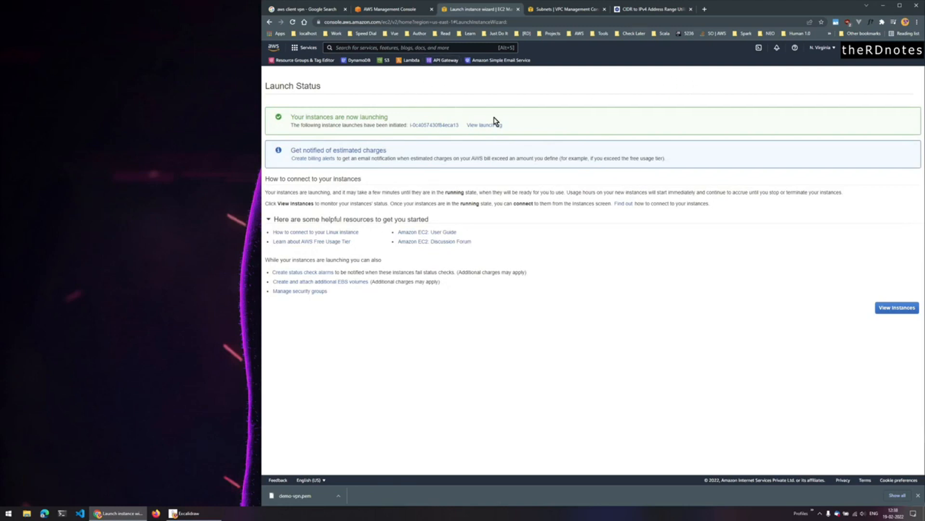
pyautogui.click(889, 310)
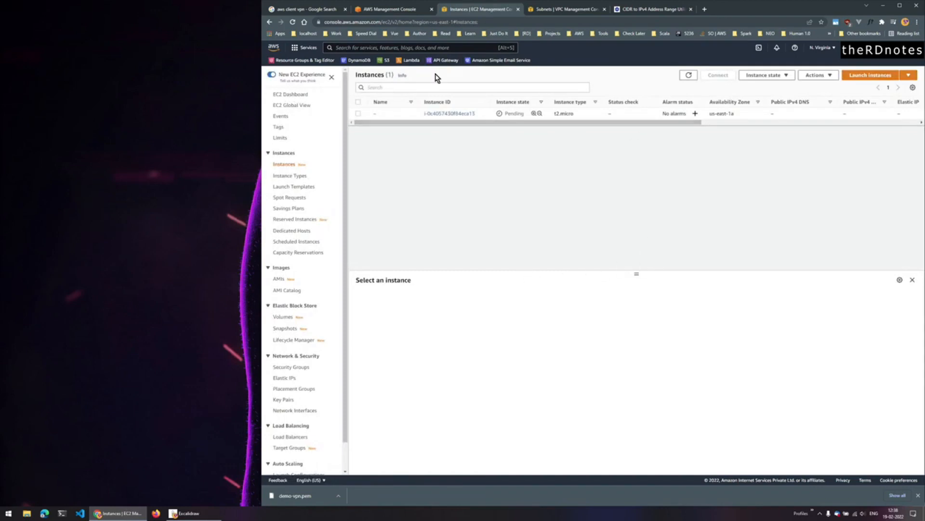
# Step: Recheck the network diagram, open the Client VPN Endpoints list in the VPC console and start creating a Client VPN endpoint
pyautogui.click(201, 515)
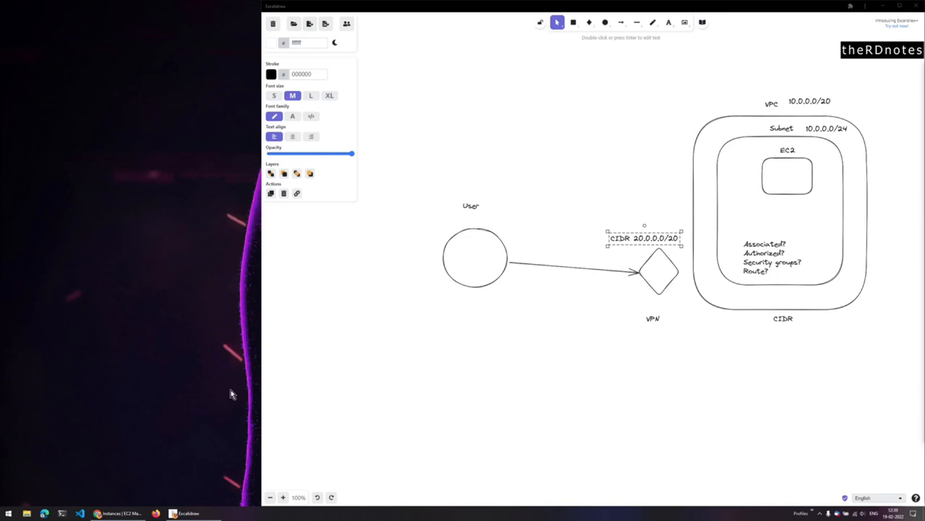
pyautogui.click(118, 512)
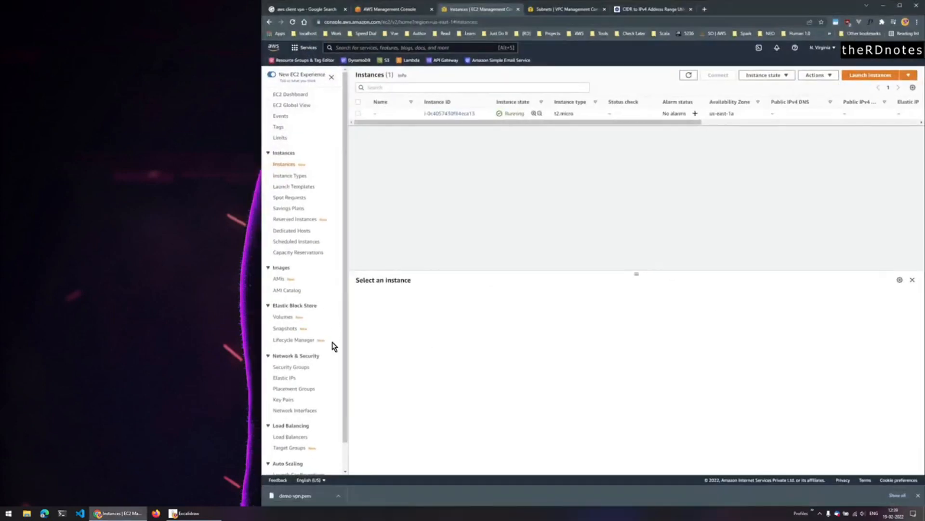
pyautogui.click(566, 10)
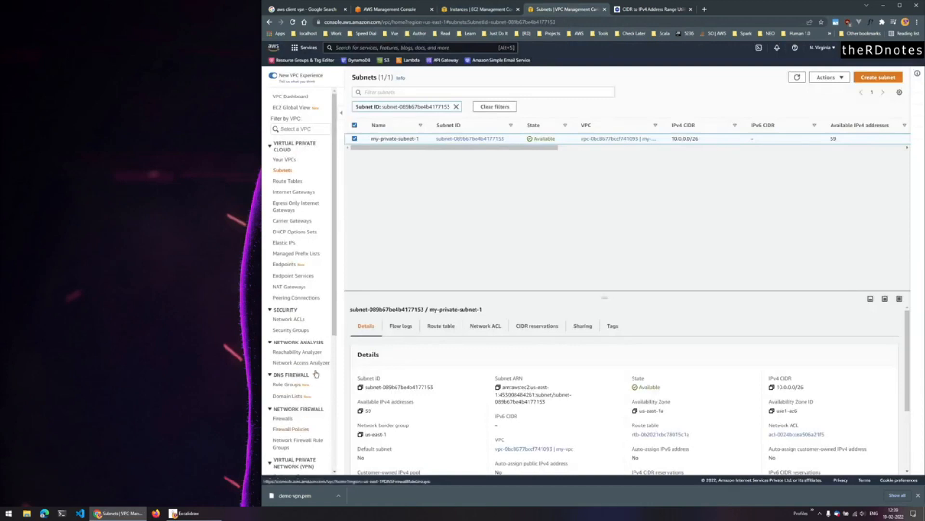
pyautogui.scroll(-2, 322, 349)
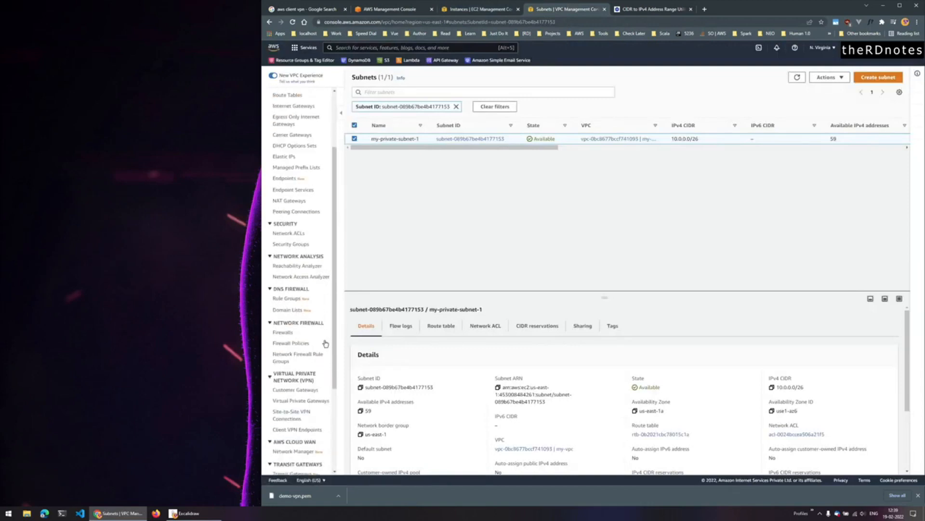
pyautogui.scroll(-1, 306, 371)
pyautogui.click(282, 372)
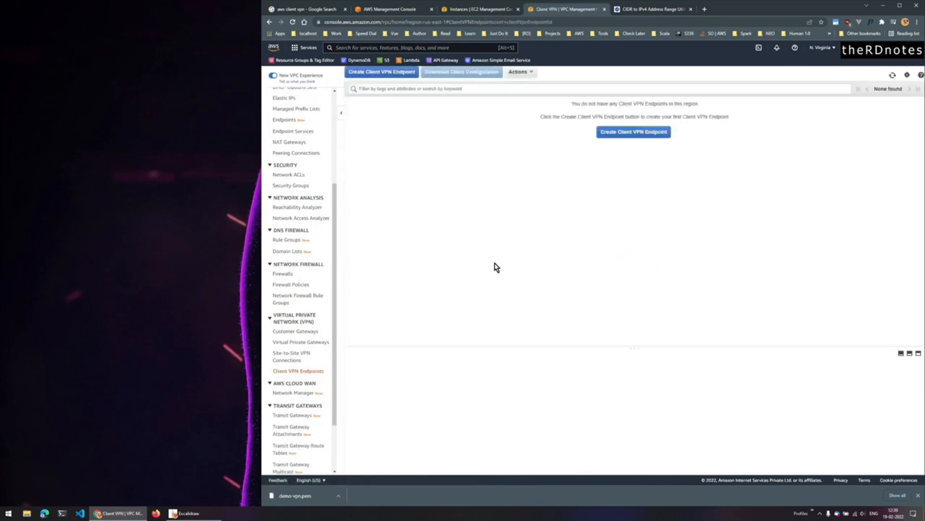
pyautogui.click(650, 132)
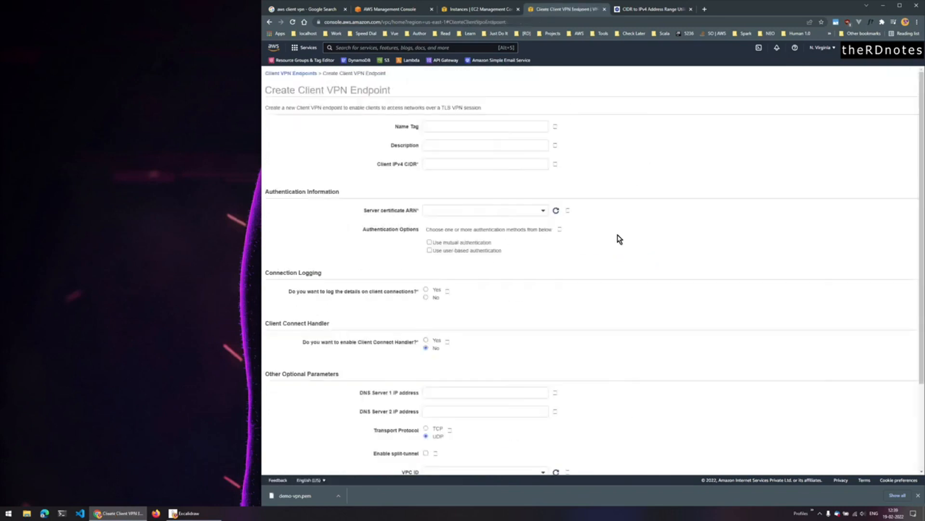
# Step: Name the Client VPN endpoint my-vpn, check the CIDR in the network diagram, and set the client IPv4 CIDR to 20.0.0.0/26
pyautogui.click(494, 125)
pyautogui.write('my-vpn')
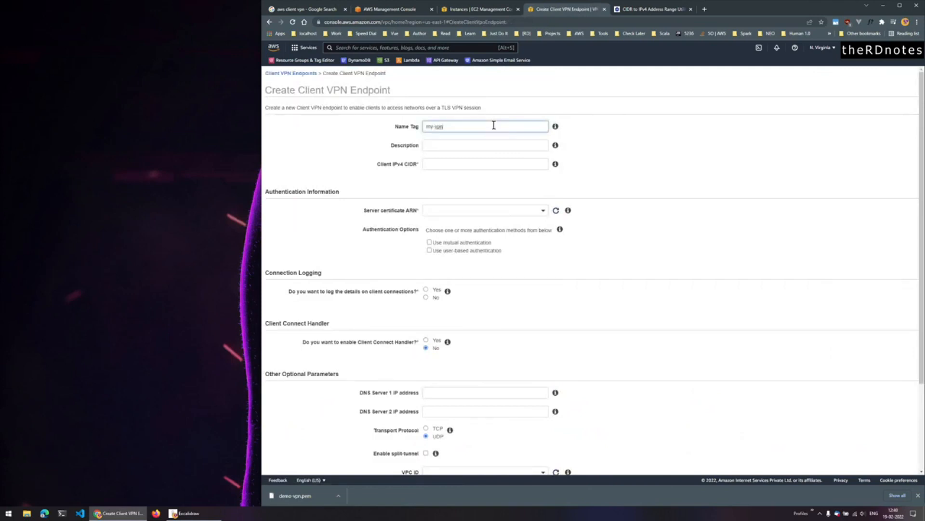
pyautogui.click(469, 164)
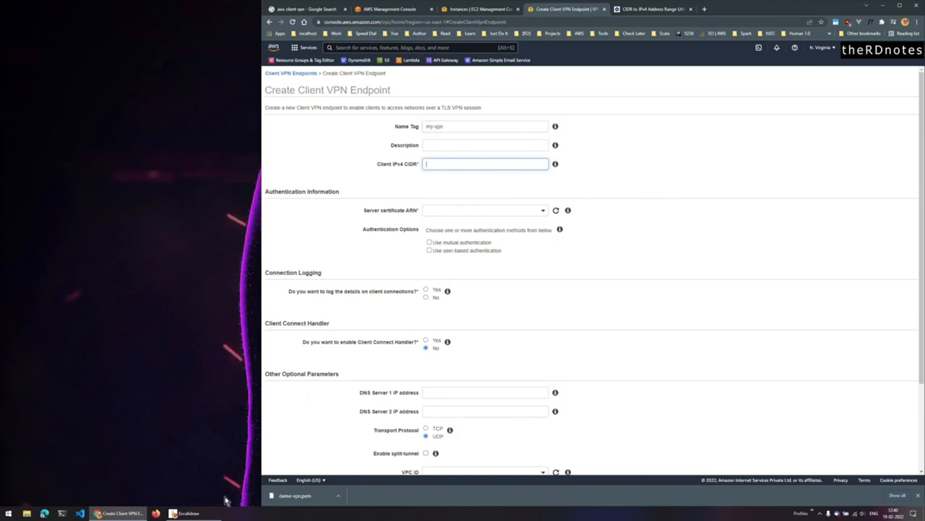
pyautogui.click(185, 513)
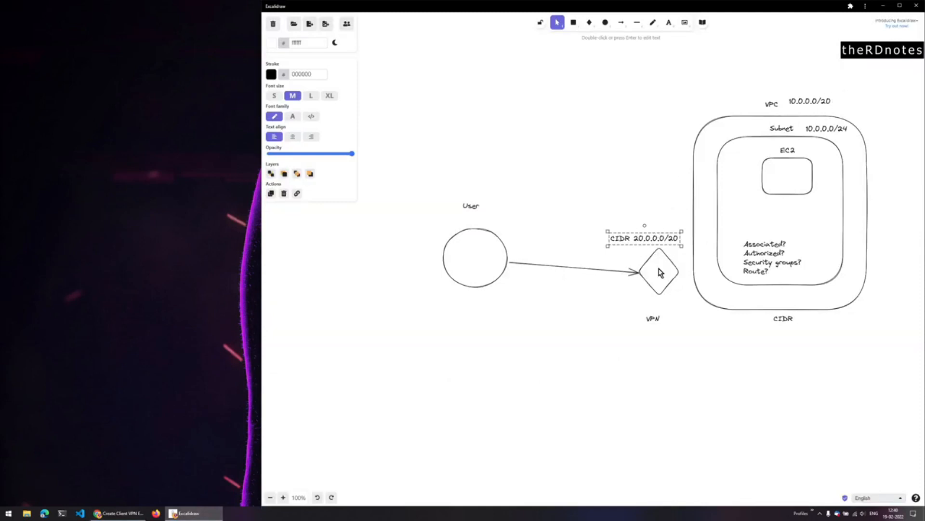
pyautogui.click(118, 513)
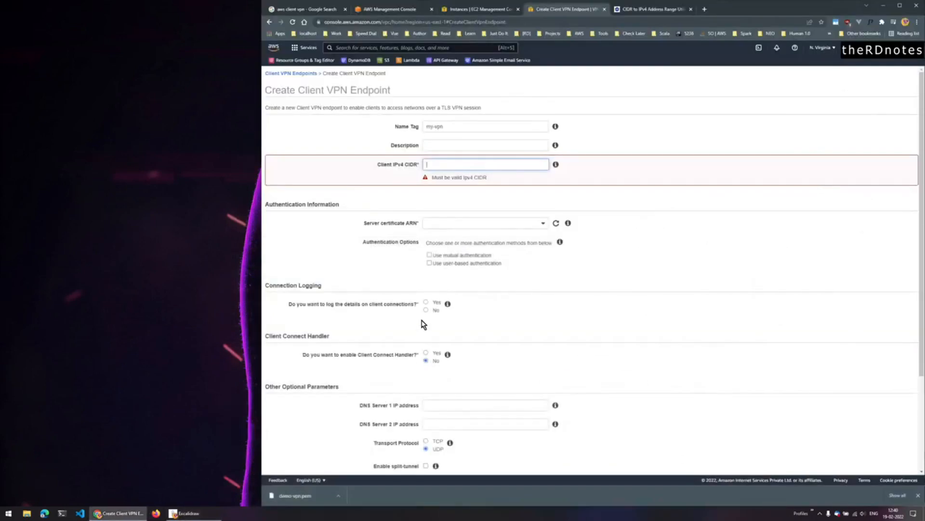
pyautogui.write('20.0.0.0/')
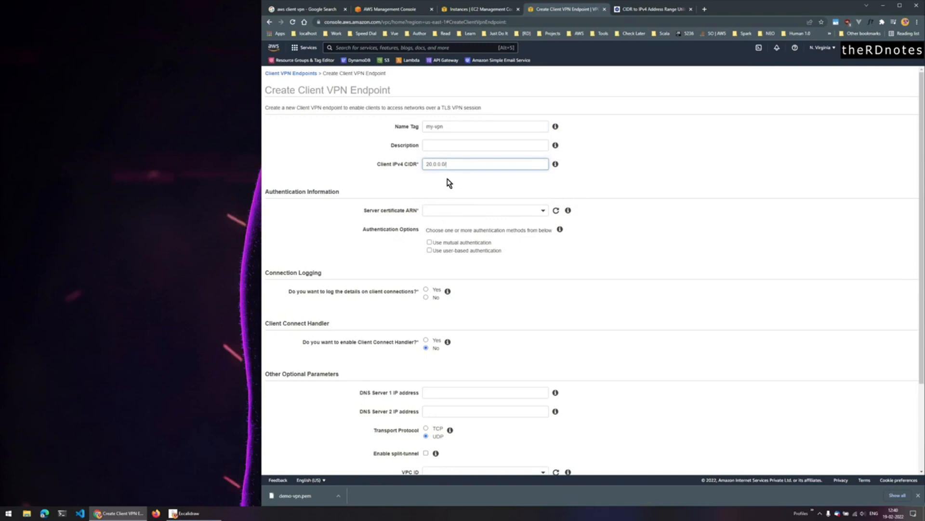
pyautogui.write('26')
pyautogui.click(547, 259)
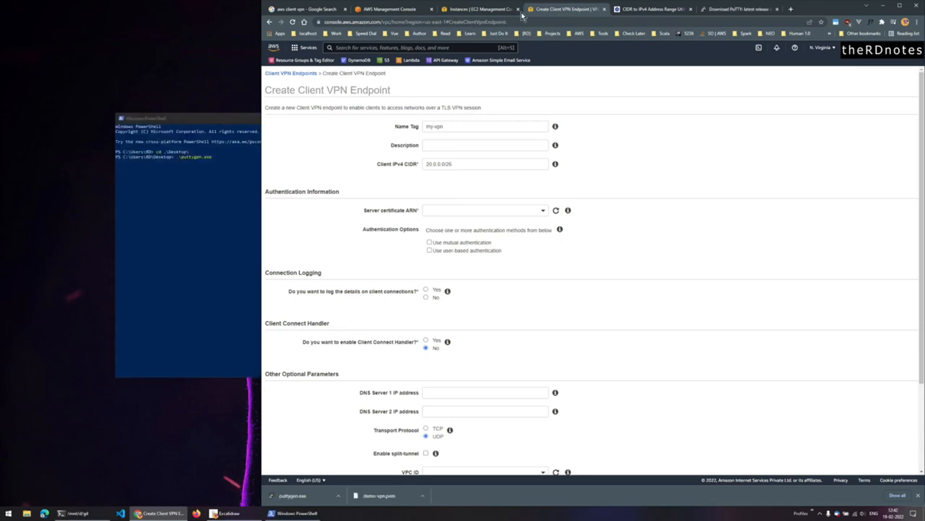
# Step: Open the AWS guide Getting started with Client VPN from the search results and read through its certificate and endpoint steps
pyautogui.click(304, 10)
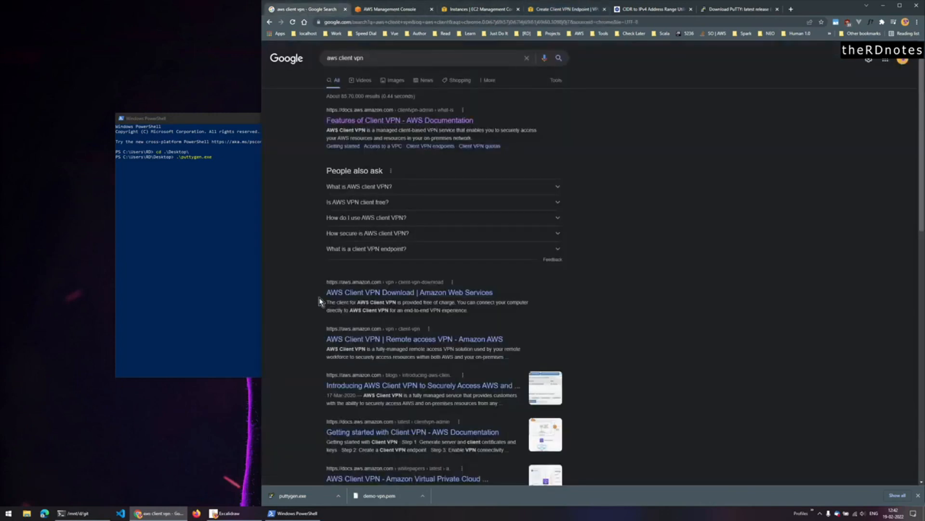
pyautogui.middleClick(403, 433)
pyautogui.click(374, 11)
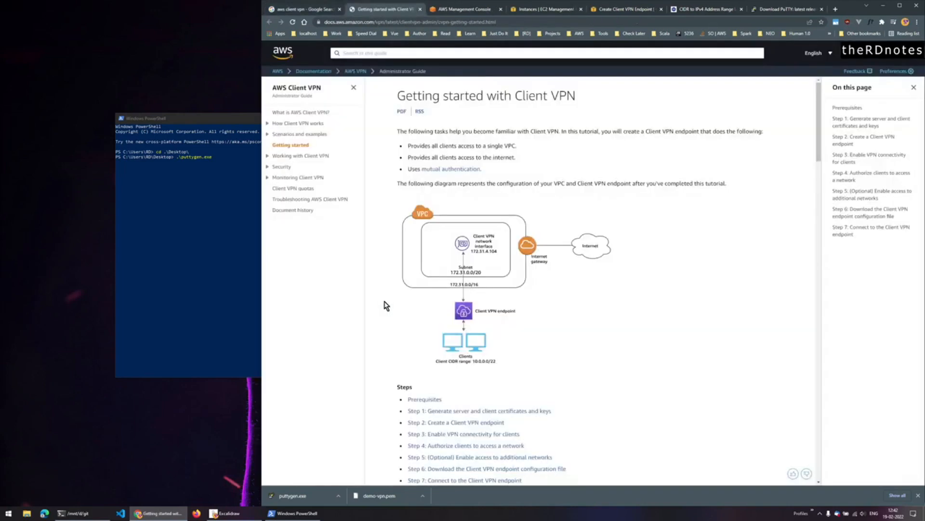
pyautogui.scroll(-3, 424, 356)
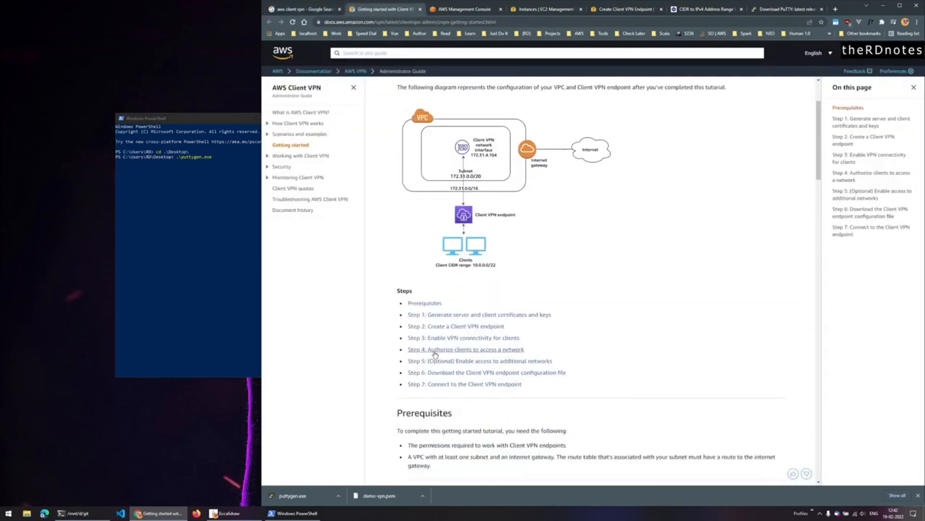
pyautogui.click(494, 314)
pyautogui.scroll(-1, 532, 321)
pyautogui.scroll(-9, 533, 321)
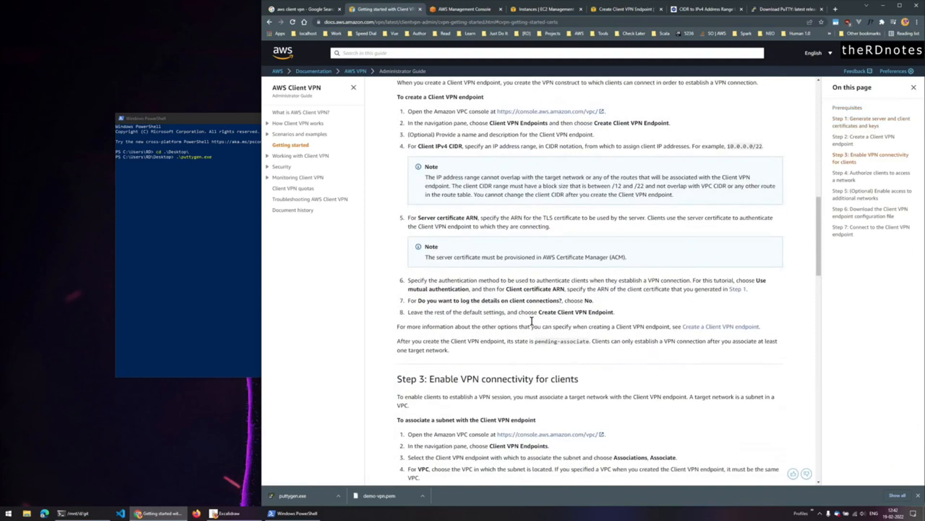
pyautogui.scroll(10, 533, 326)
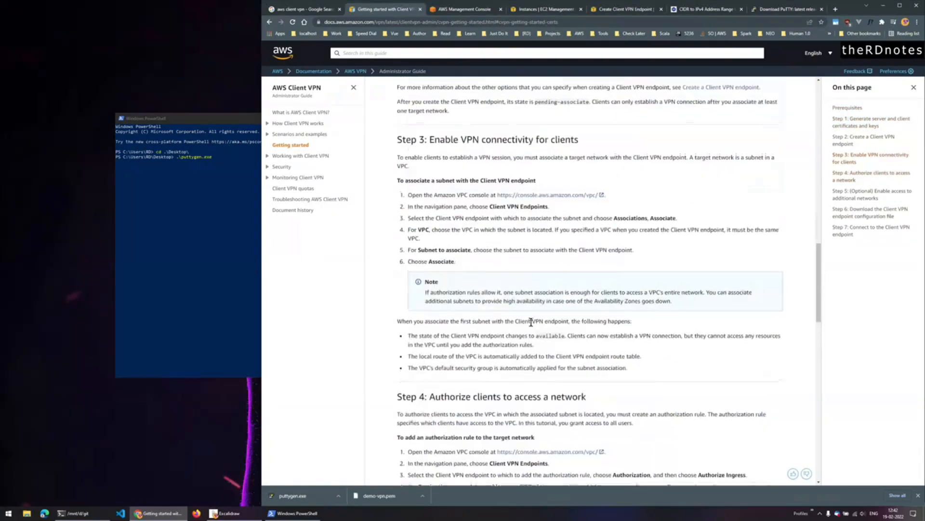
pyautogui.scroll(3, 532, 328)
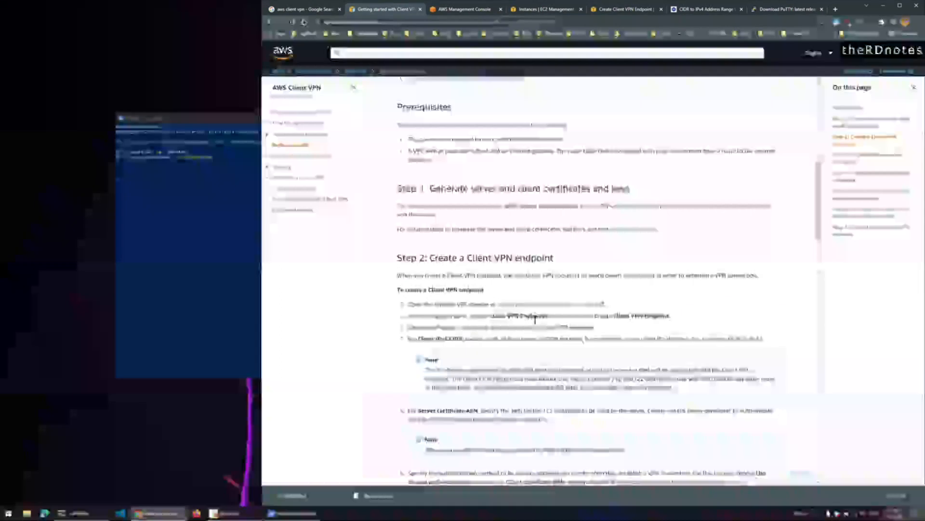
# Step: Open the guide's Mutual authentication page and view the Windows procedure for generating server and client certificates
pyautogui.middleClick(628, 229)
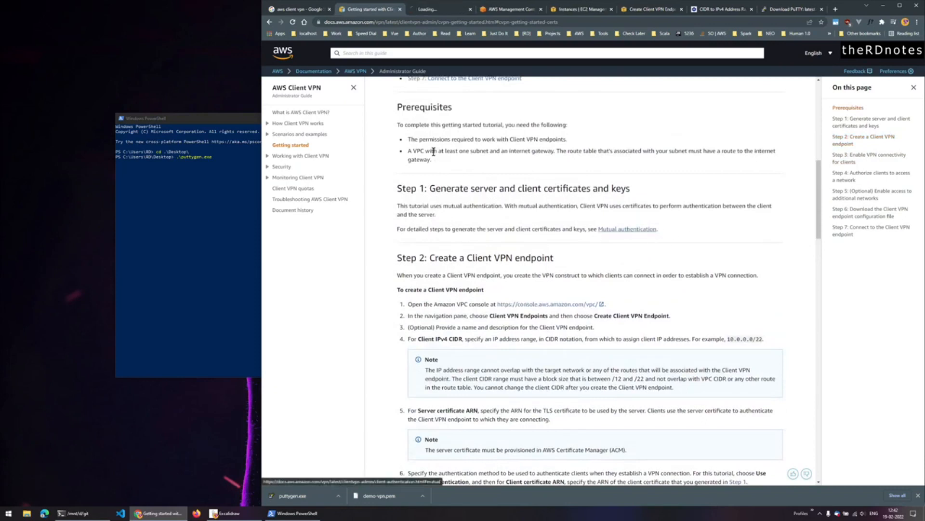
pyautogui.click(428, 13)
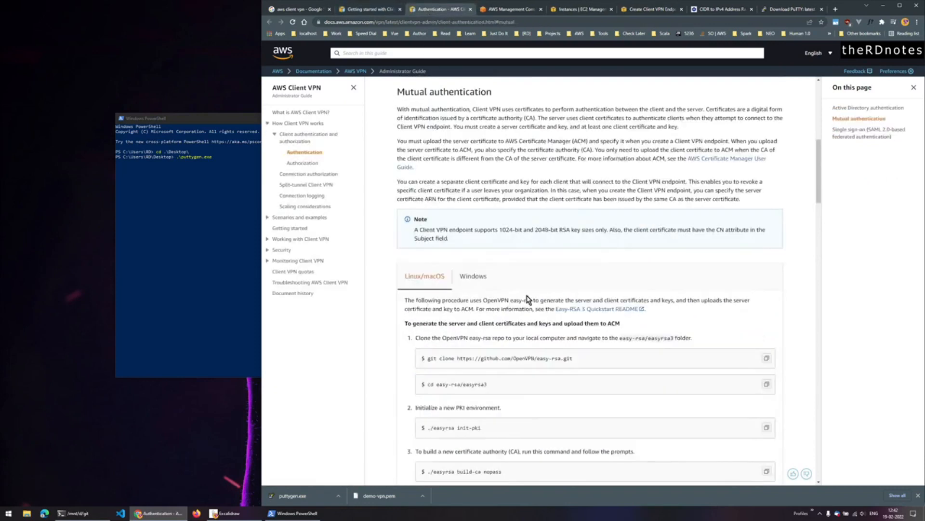
pyautogui.scroll(-2, 439, 359)
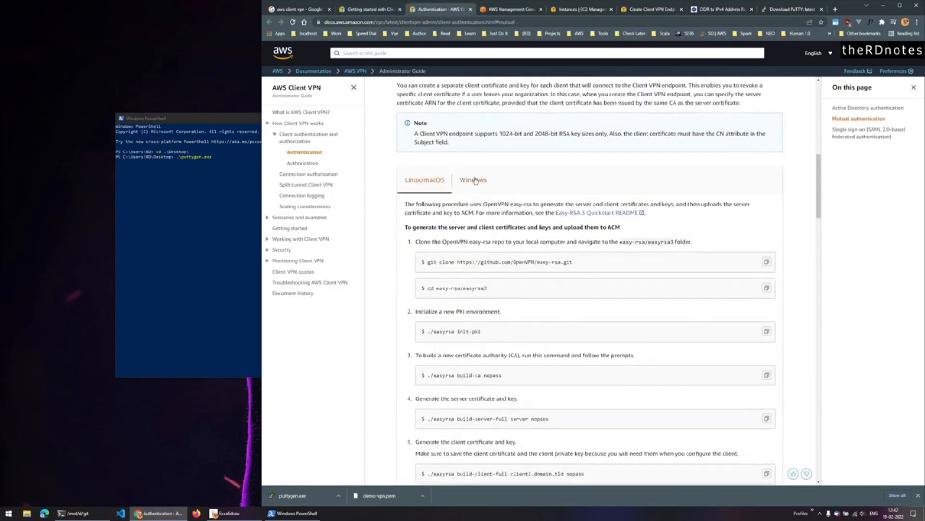
pyautogui.click(475, 181)
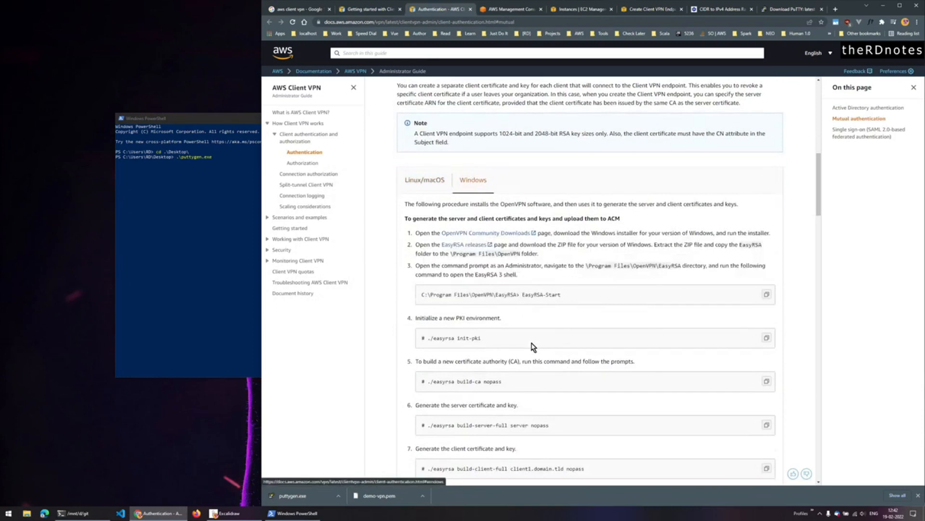
pyautogui.scroll(-2, 475, 297)
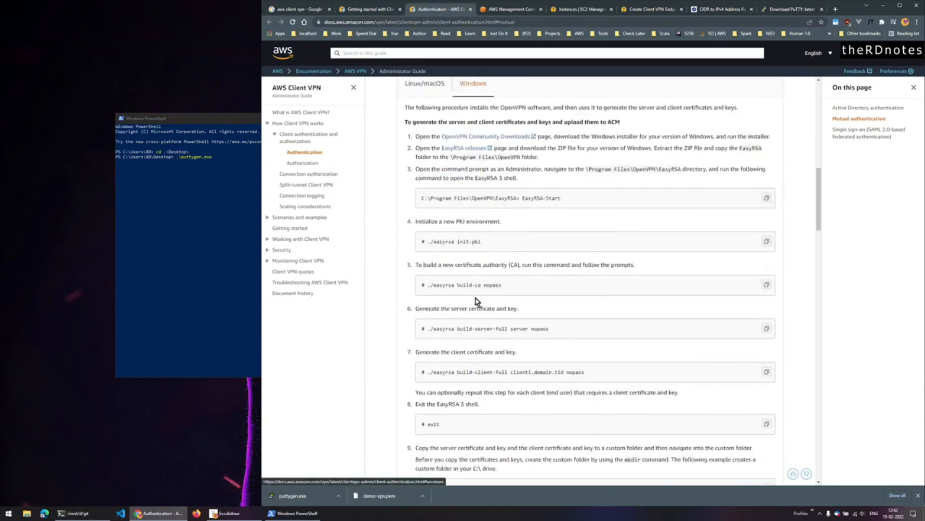
# Step: Download the OpenVPN 2.5.5 Windows 64-bit MSI installer from Community Downloads and start it with a custom installation
pyautogui.click(505, 137)
pyautogui.click(483, 10)
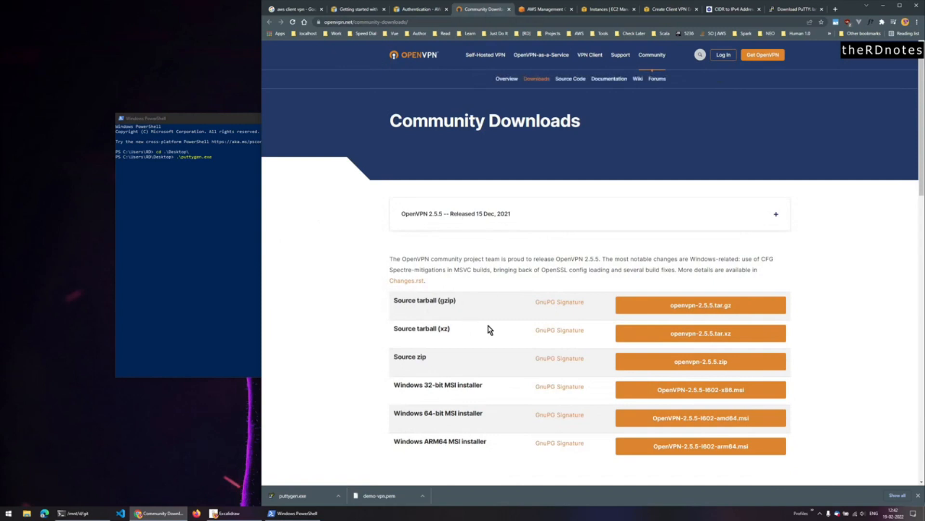
pyautogui.click(693, 420)
pyautogui.click(298, 496)
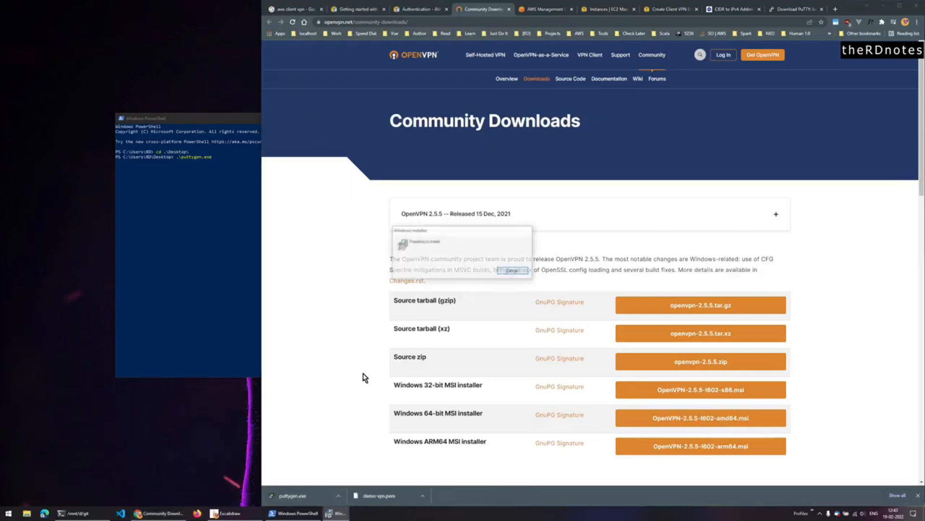
pyautogui.click(464, 286)
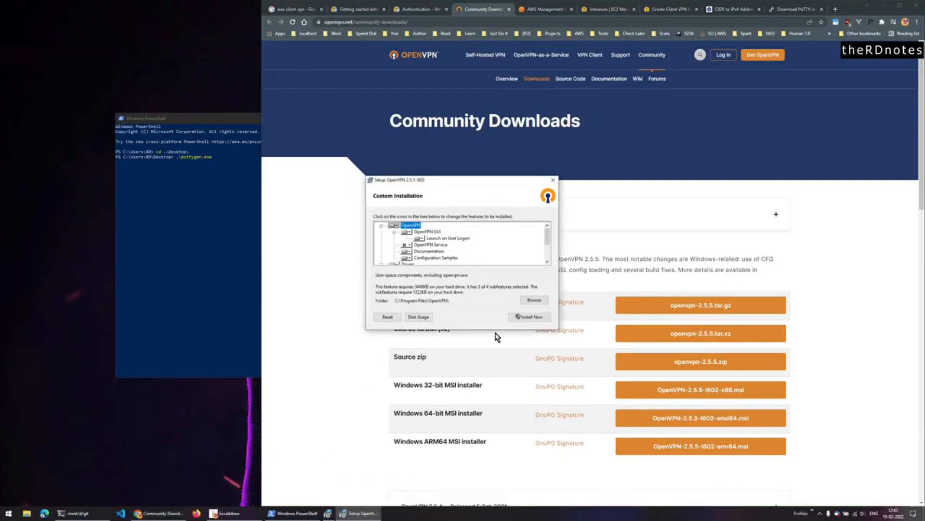
# Step: Include the OpenSSL Utilities and EasyRSA 3 Certificate Management Scripts, install OpenVPN and close the finished setup
pyautogui.scroll(-2, 450, 241)
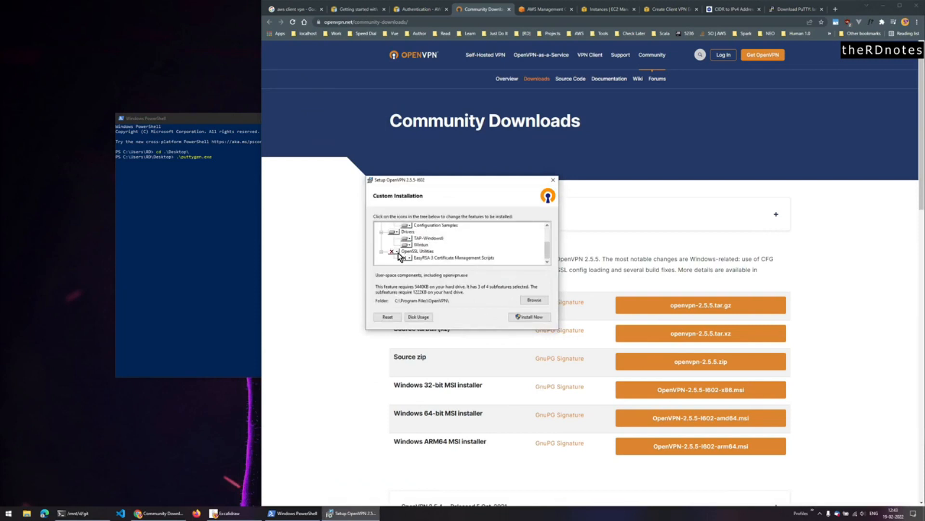
pyautogui.click(398, 252)
pyautogui.click(396, 257)
pyautogui.click(406, 257)
pyautogui.click(419, 265)
pyautogui.click(529, 317)
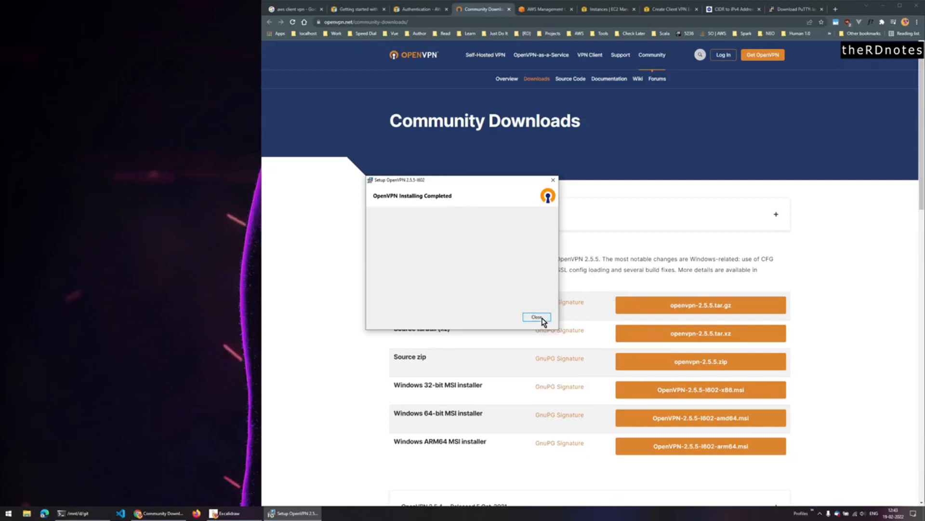
pyautogui.click(542, 318)
# Step: Return to the Windows certificate procedure in the AWS guide and open Windows PowerShell as administrator
pyautogui.click(421, 10)
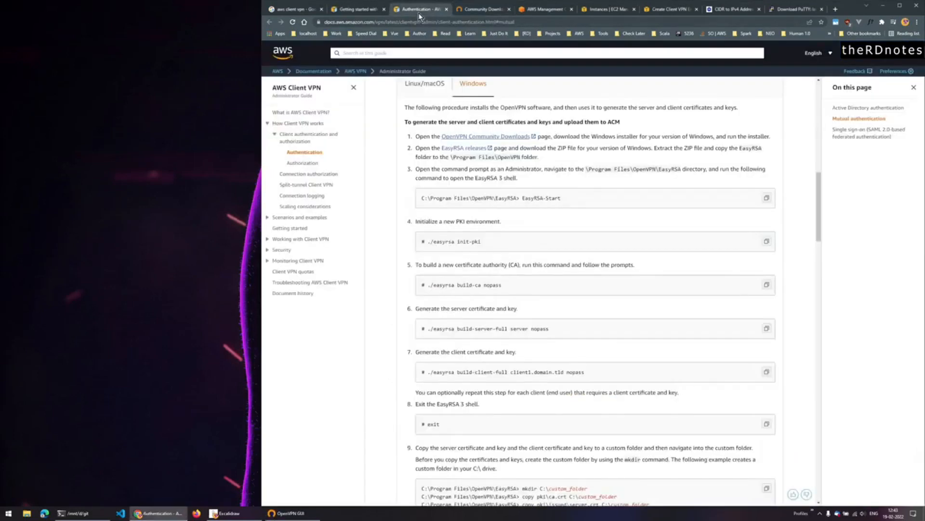
pyautogui.tripleClick(420, 198)
pyautogui.click(572, 265)
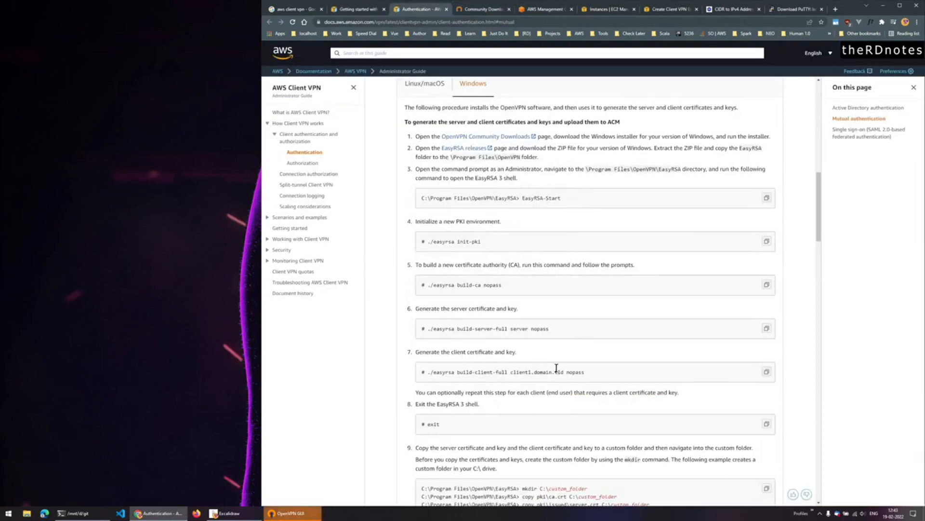
pyautogui.tripleClick(453, 241)
pyautogui.click(196, 335)
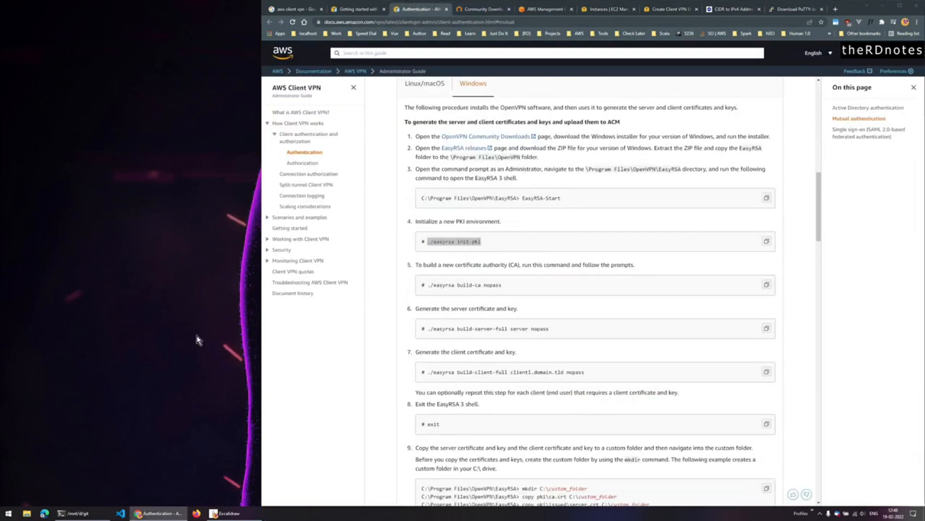
pyautogui.press('super+x')
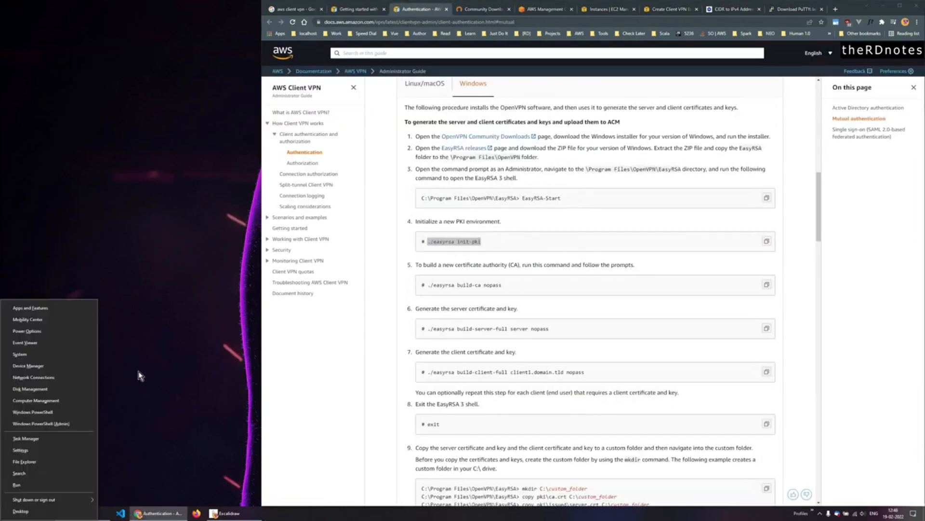
pyautogui.click(70, 424)
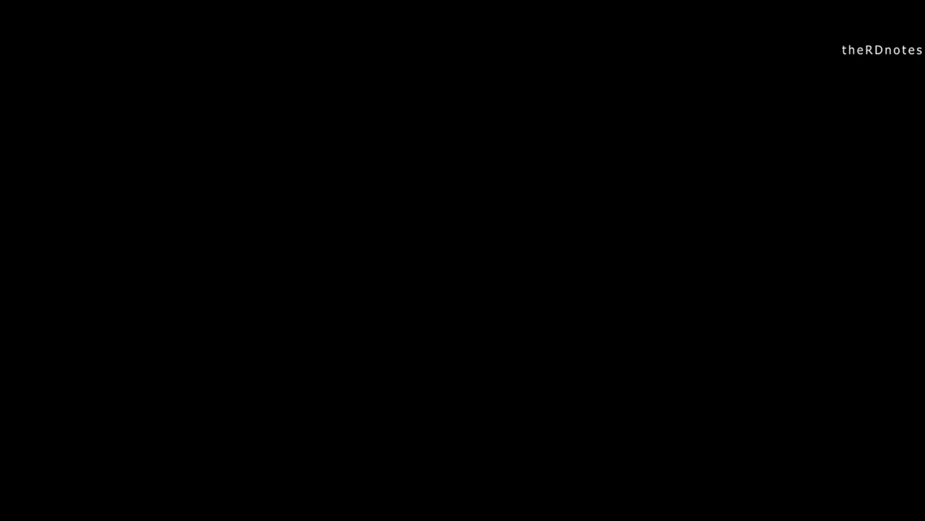
pyautogui.click(430, 361)
# Step: Change to the C:\Program Files\OpenVPN\easy-rsa folder and start the EasyRSA shell with EasyRSA-Start.bat
pyautogui.write('cd C:\\')
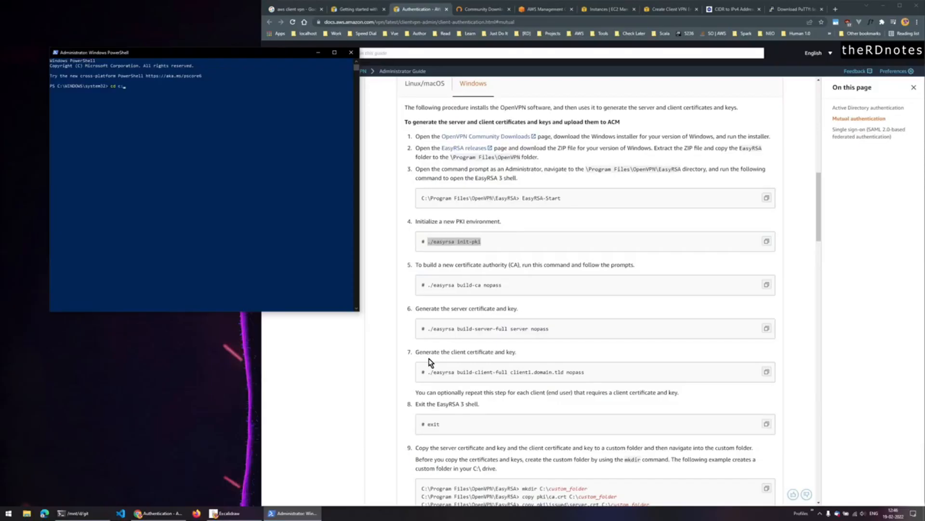
pyautogui.write('Prog')
pyautogui.press('Tab')
pyautogui.write('Op')
pyautogui.press('Tab')
pyautogui.write('e')
pyautogui.press('Tab')
pyautogui.press('Return')
pyautogui.write('.\\easyrsa')
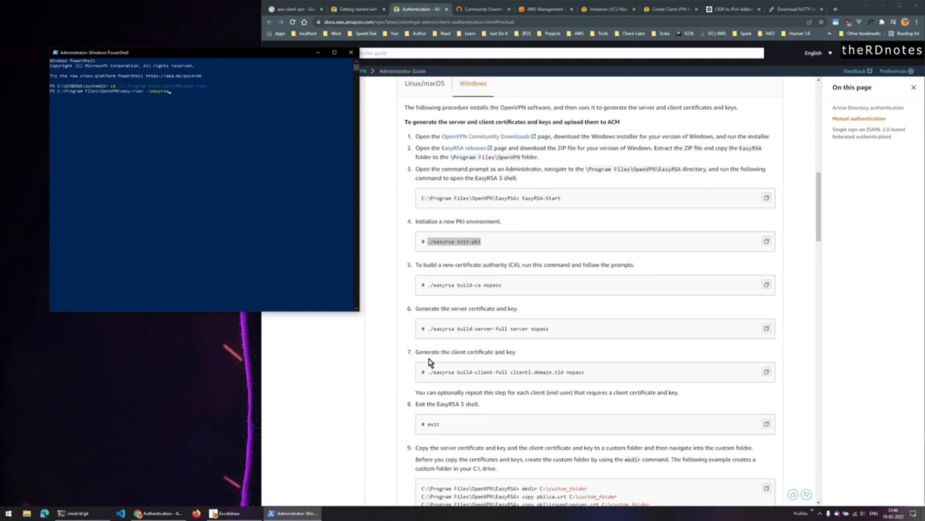
pyautogui.press('Tab')
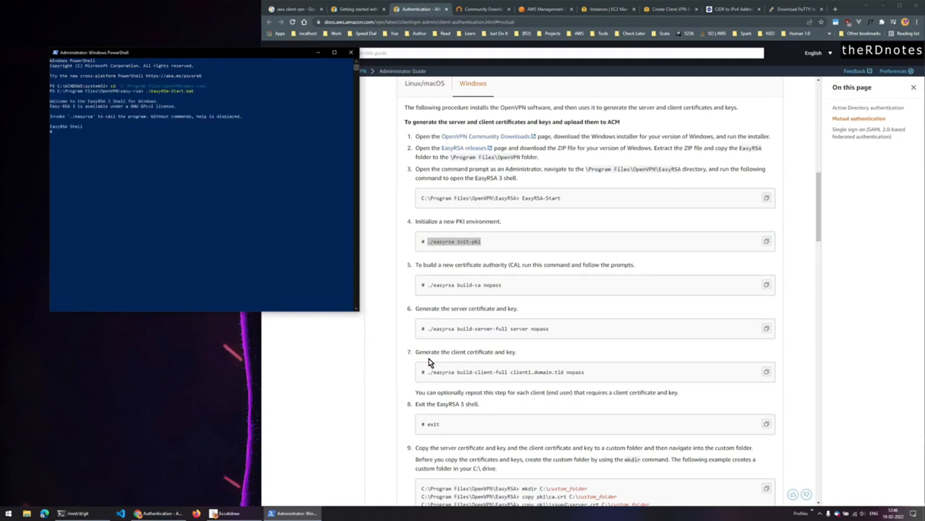
# Step: Initialize a new PKI environment in the EasyRSA shell with the guide's command ./easyrsa init-pki
pyautogui.click(531, 263)
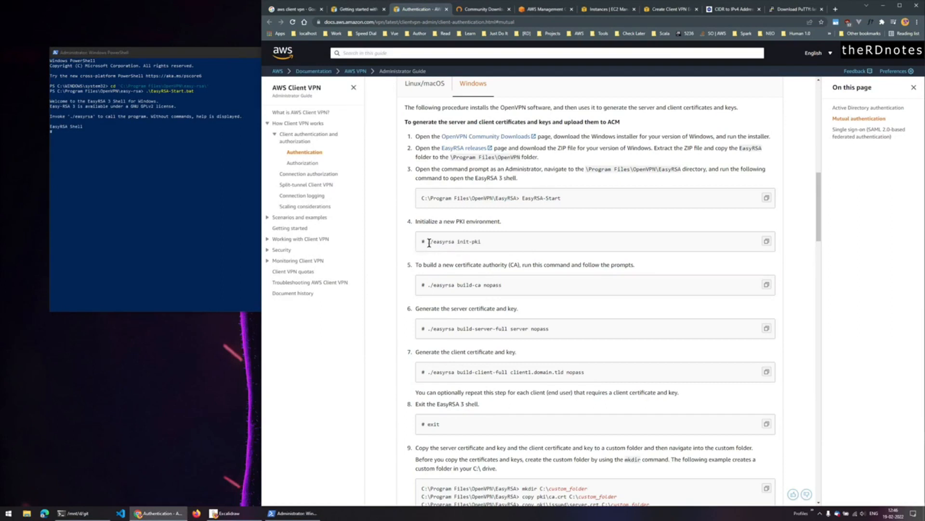
pyautogui.moveTo(429, 242); pyautogui.dragTo(484, 241)
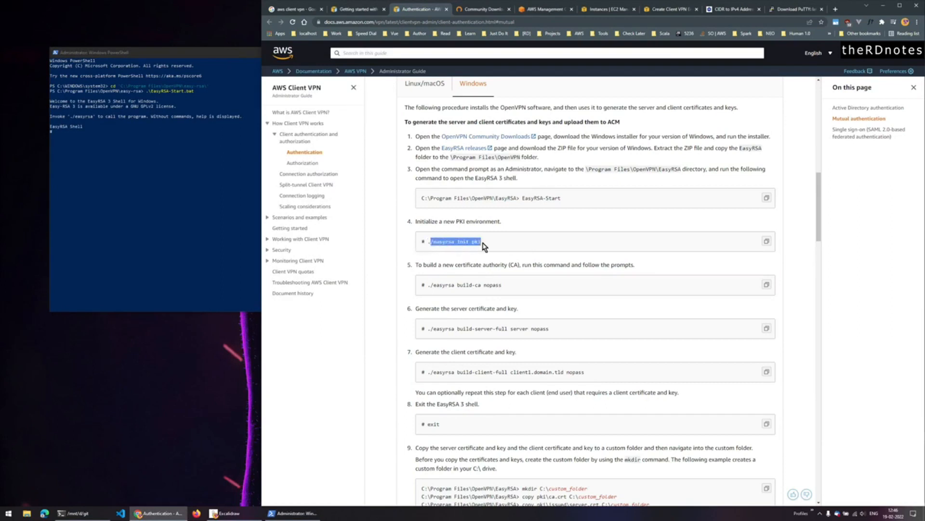
pyautogui.click(189, 202)
pyautogui.rightClick(190, 202)
pyautogui.press('Return')
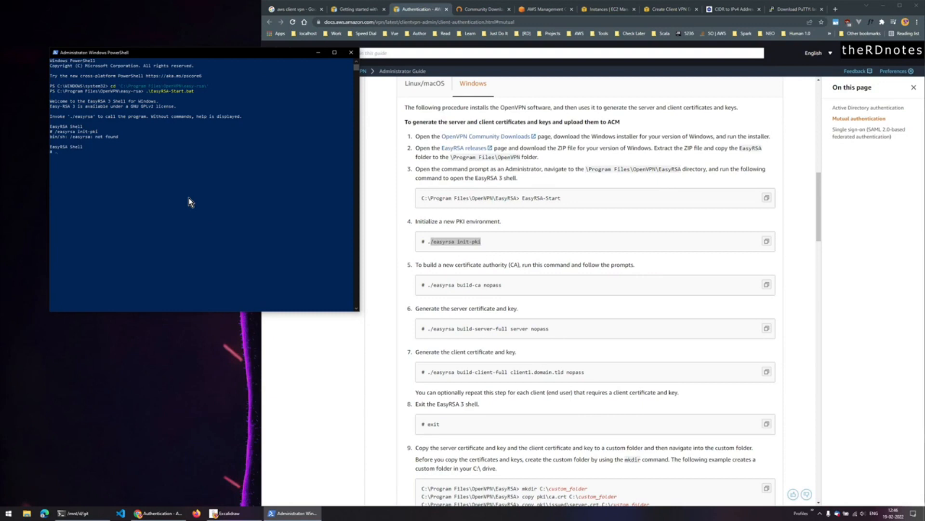
pyautogui.rightClick(190, 202)
pyautogui.write('./easyrsa init-pki')
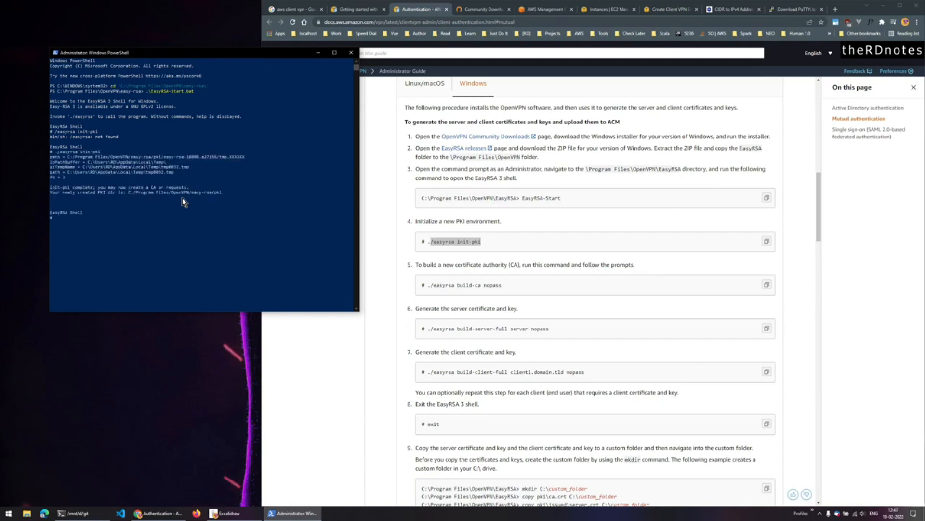
# Step: Build a new certificate authority in the EasyRSA shell with ./easyrsa build-ca nopass, using therdnotes as the common name
pyautogui.click(438, 291)
pyautogui.moveTo(428, 284); pyautogui.dragTo(505, 291)
pyautogui.hotkey('ctrl', 'c')
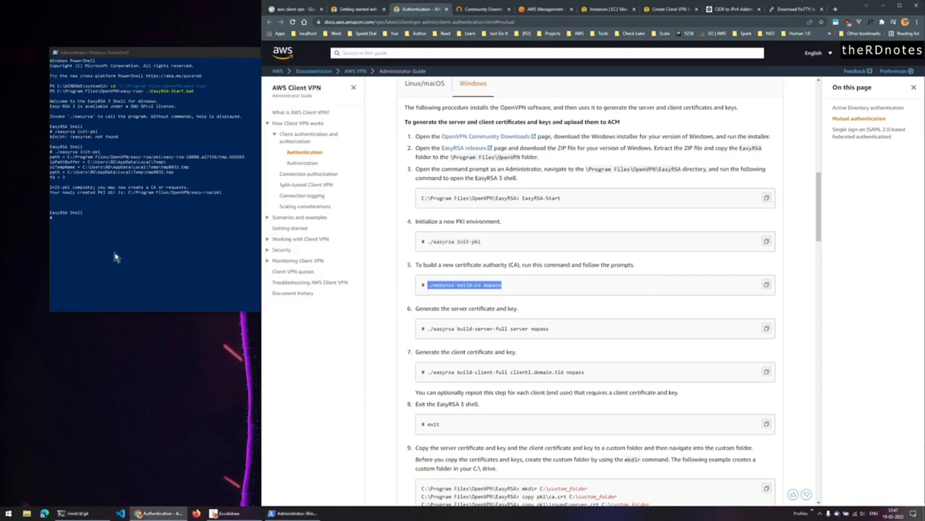
pyautogui.click(123, 261)
pyautogui.rightClick(102, 230)
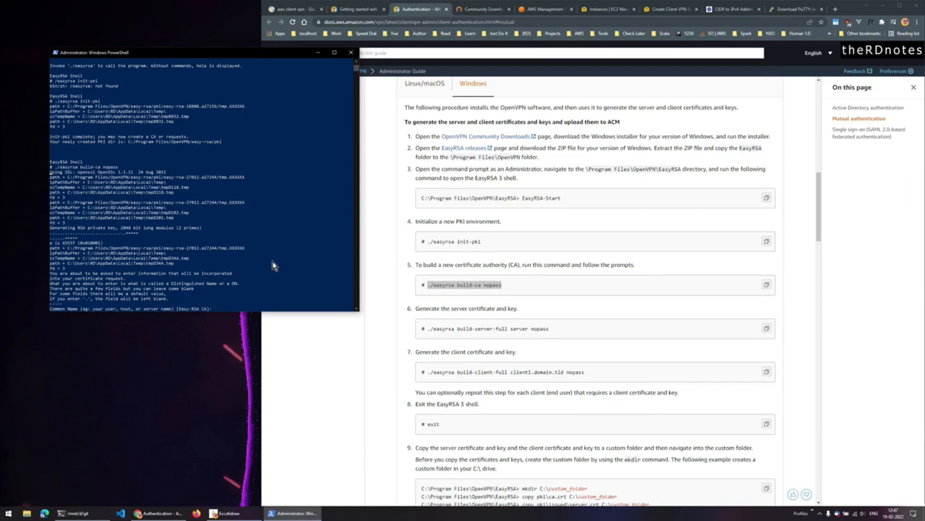
pyautogui.write('herdnotes')
pyautogui.press('Return')
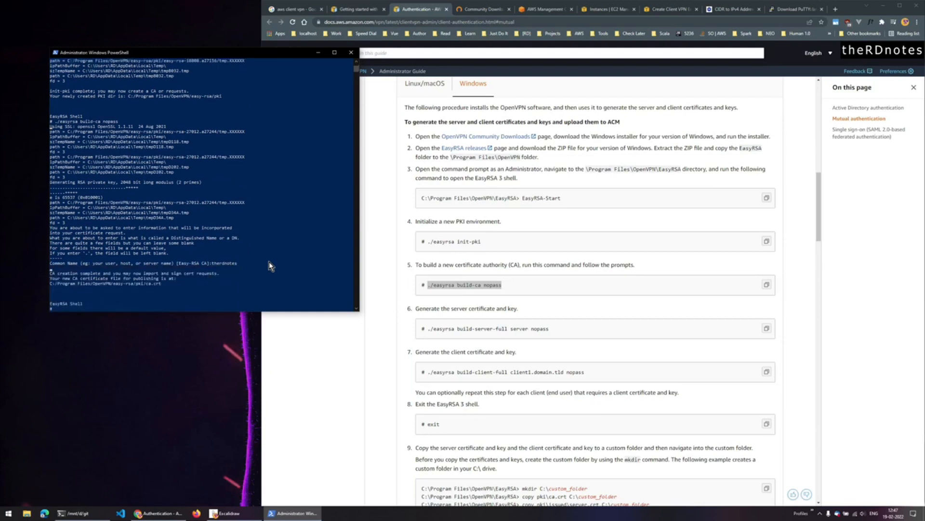
# Step: Generate the server certificate and key with the guide's command ./easyrsa build-server-full server nopass
pyautogui.click(427, 332)
pyautogui.moveTo(427, 328); pyautogui.dragTo(555, 333)
pyautogui.click(170, 309)
pyautogui.rightClick(177, 295)
pyautogui.press('Return')
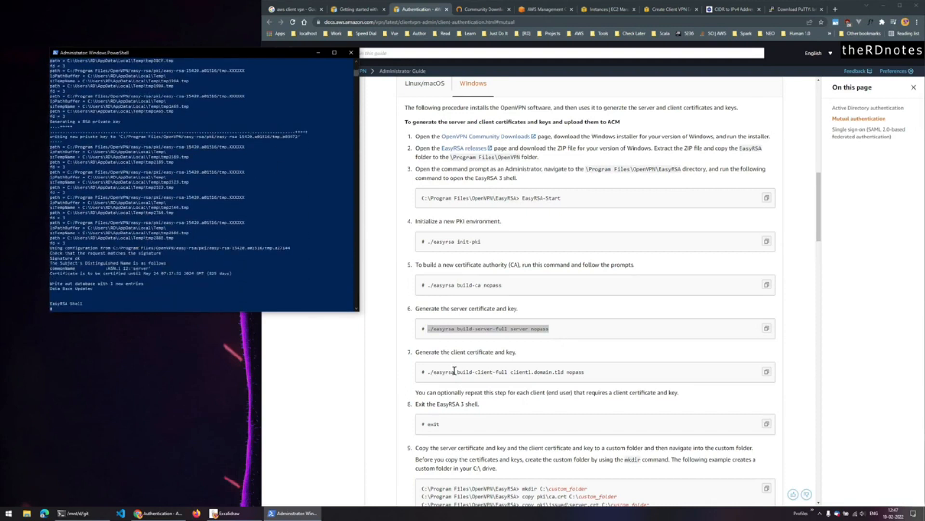
# Step: Generate the client certificate and key with the guide's command ./easyrsa build-client-full client1.domain.tld nopass
pyautogui.click(465, 390)
pyautogui.moveTo(429, 370); pyautogui.dragTo(589, 376)
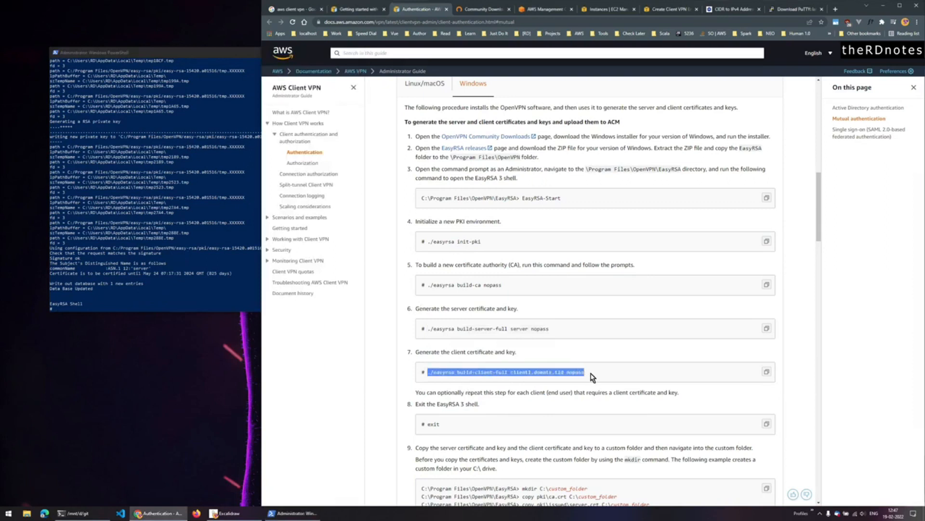
pyautogui.hotkey('ctrl', 'c')
pyautogui.click(182, 308)
pyautogui.rightClick(184, 289)
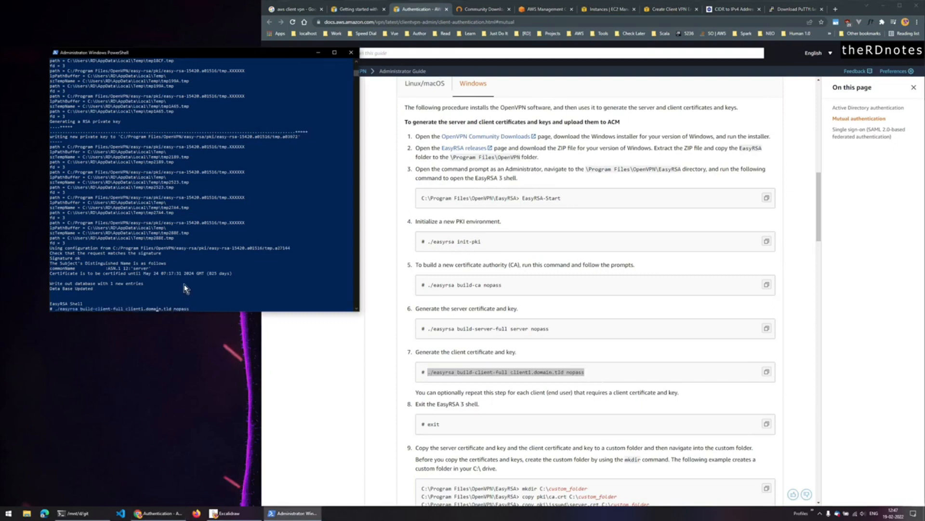
pyautogui.press('Return')
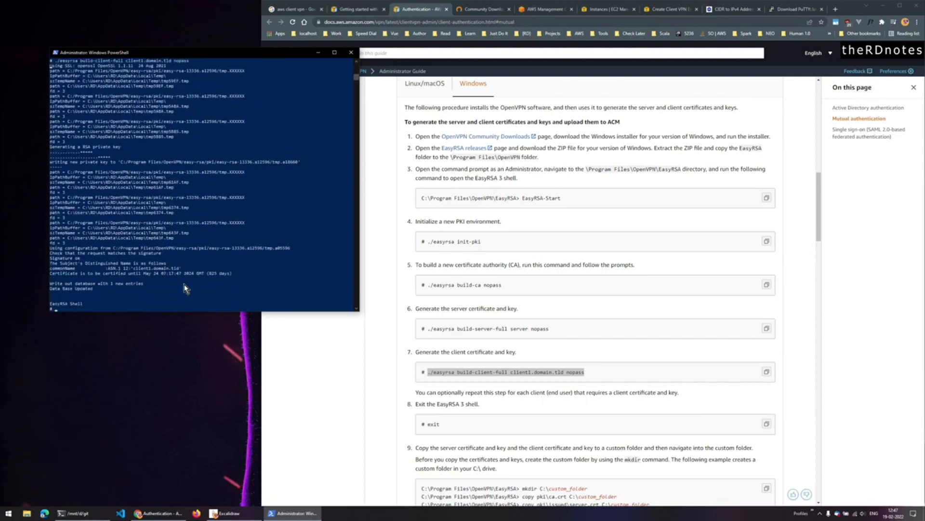
# Step: Exit the EasyRSA shell and highlight the guide's commands for copying the certificates and keys to a custom folder
pyautogui.click(237, 295)
pyautogui.write('exit')
pyautogui.press('Return')
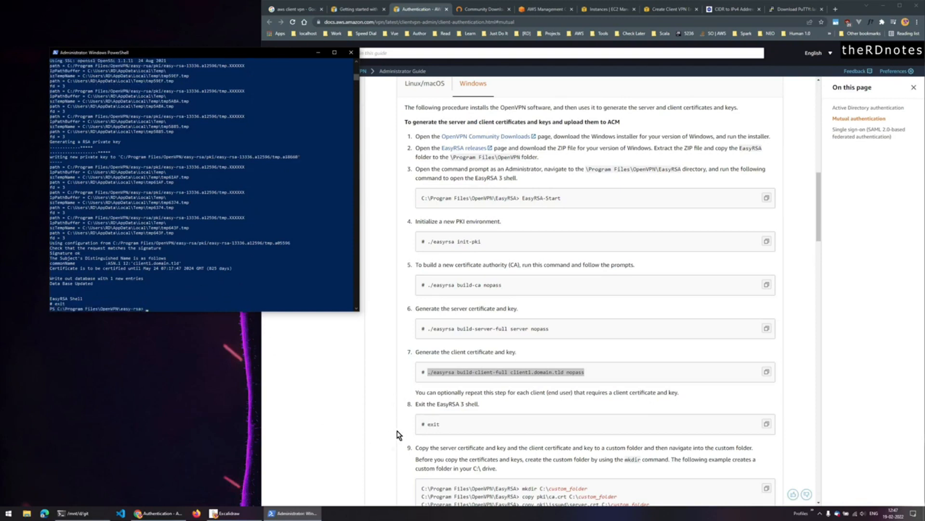
pyautogui.scroll(-4, 510, 436)
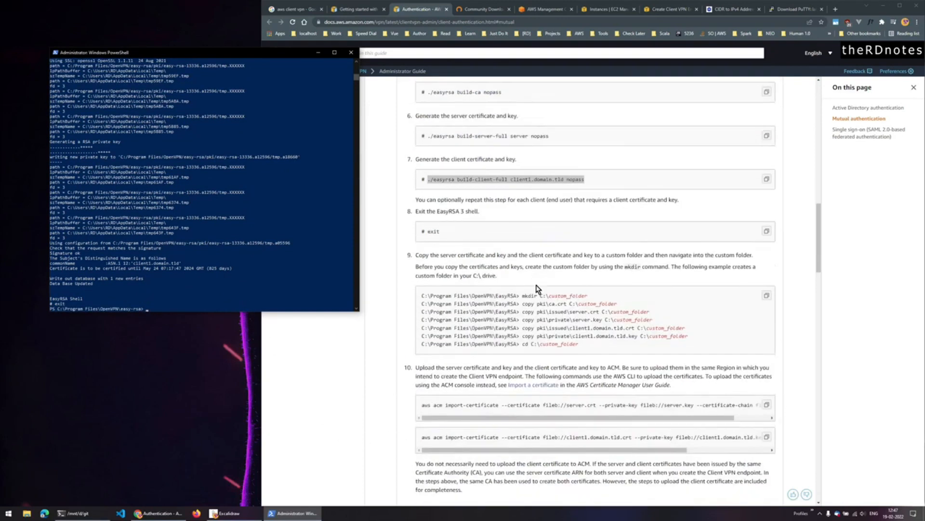
pyautogui.moveTo(522, 295); pyautogui.dragTo(606, 350)
pyautogui.click(606, 350)
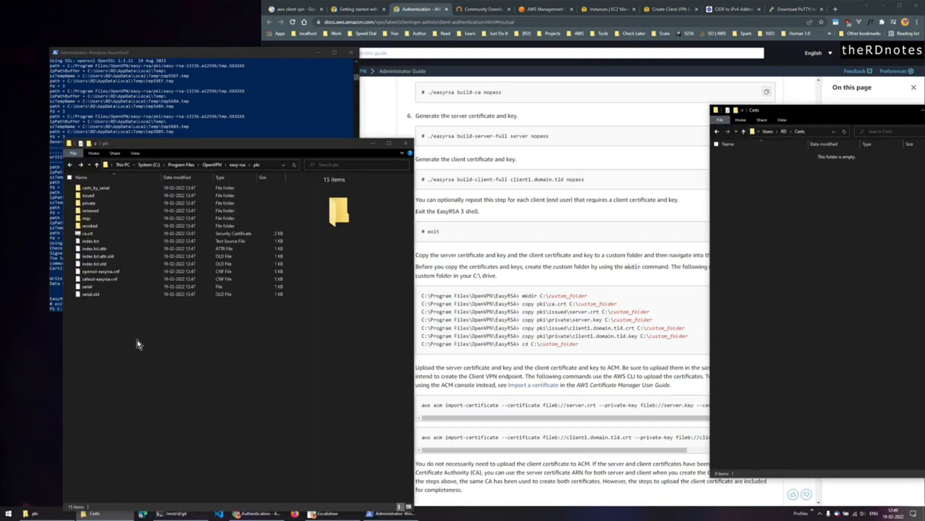
# Step: Copy ca.crt from the easy-rsa pki folder into the Certs folder
pyautogui.moveTo(140, 368); pyautogui.dragTo(92, 175)
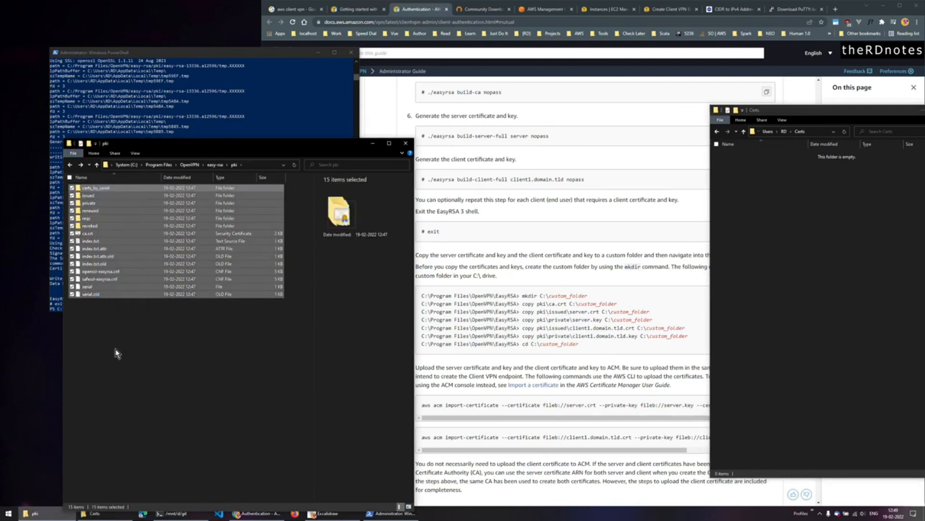
pyautogui.click(101, 350)
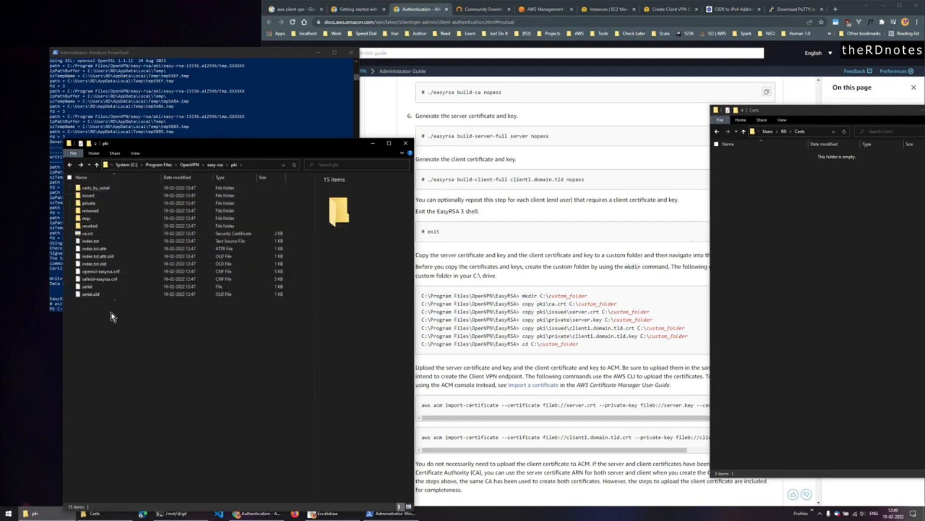
pyautogui.click(92, 233)
pyautogui.moveTo(111, 234); pyautogui.dragTo(819, 256)
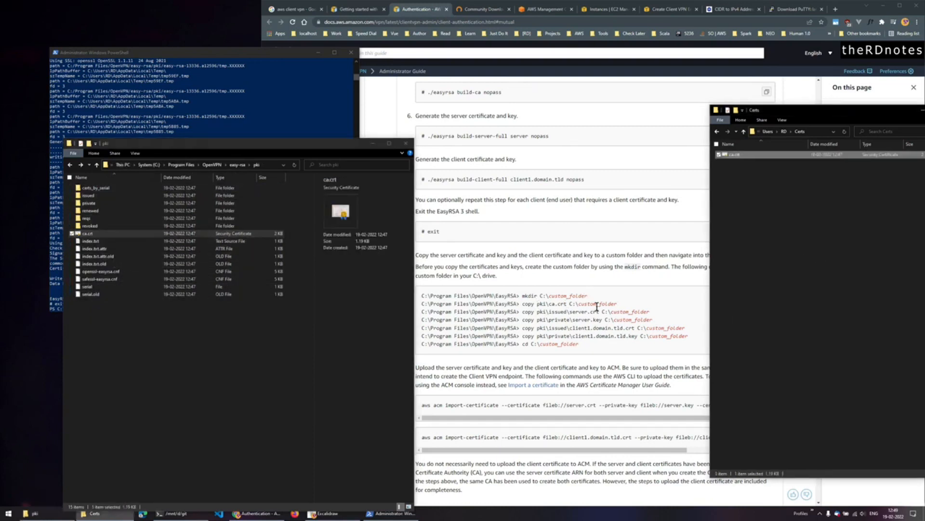
# Step: Copy client1.domain.tld.crt and server.crt from the pki issued folder into the Certs folder
pyautogui.click(555, 312)
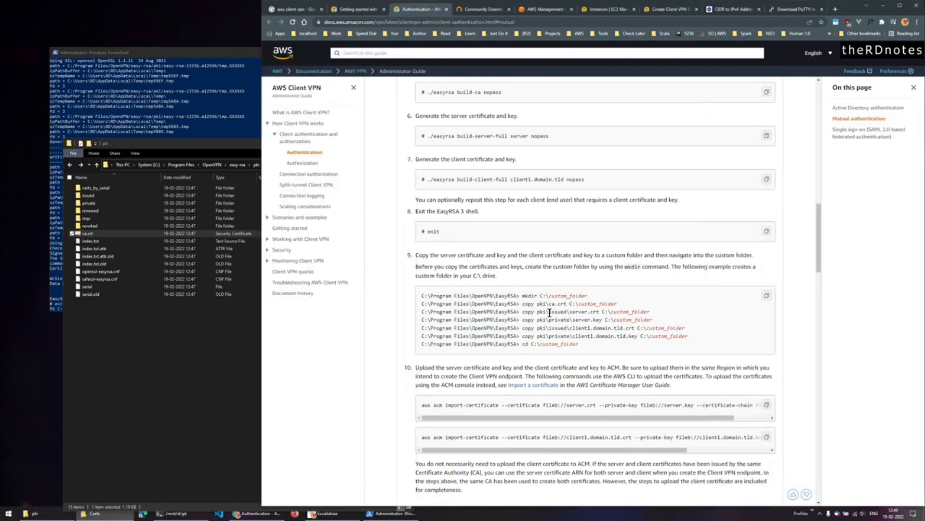
pyautogui.doubleClick(556, 312)
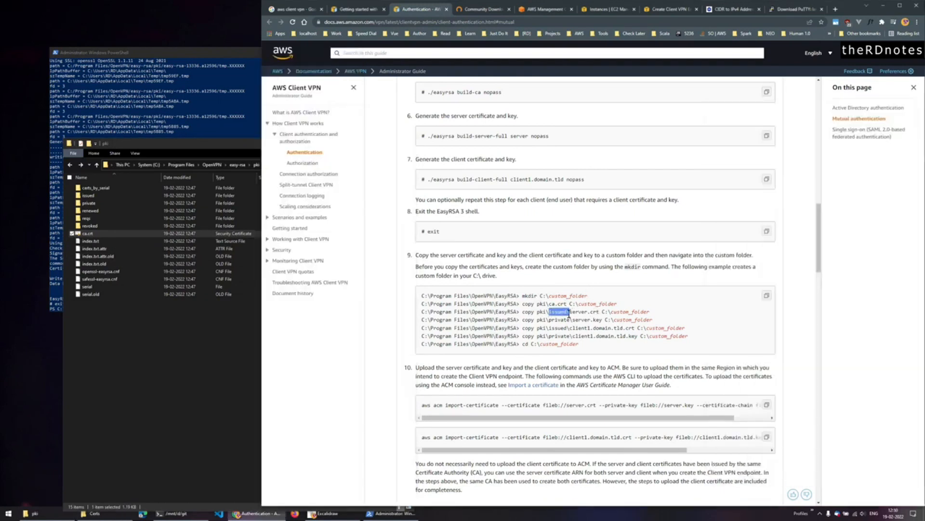
pyautogui.click(153, 337)
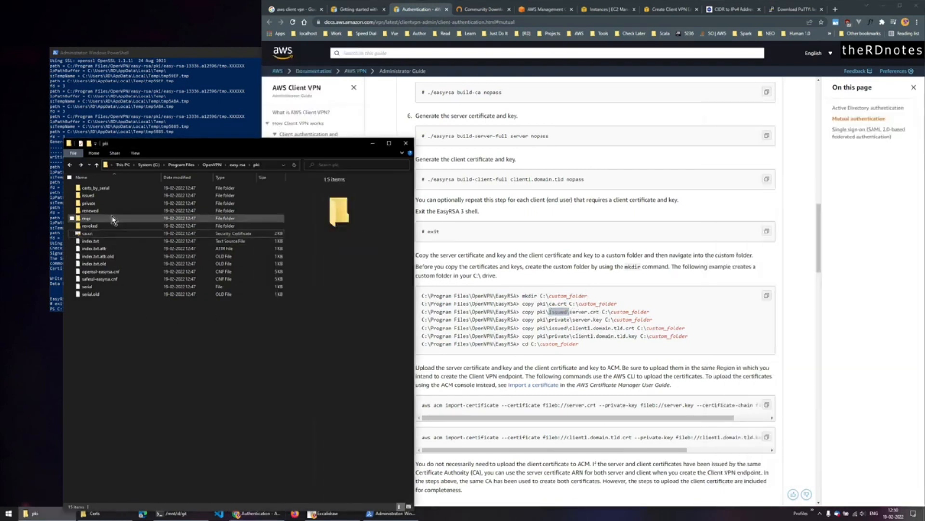
pyautogui.doubleClick(114, 197)
pyautogui.hotkey('ctrl', 'a')
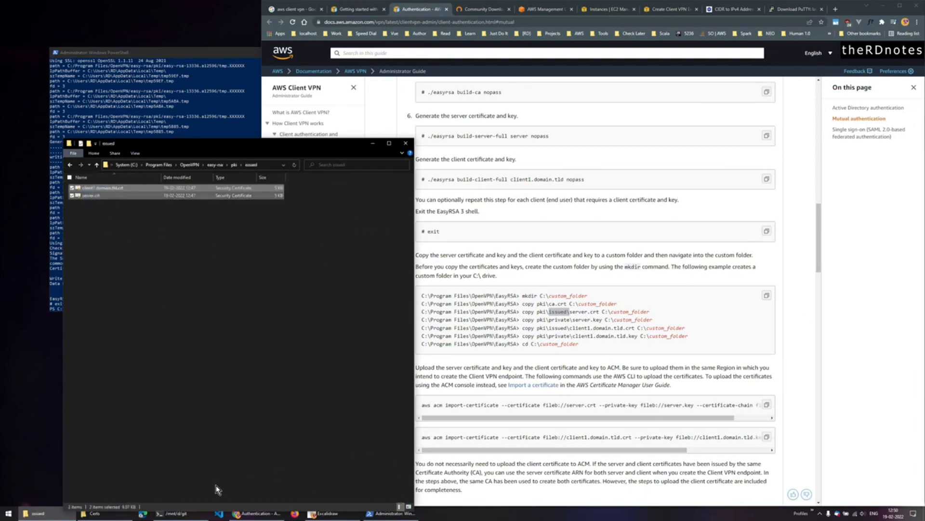
pyautogui.click(98, 514)
pyautogui.click(819, 289)
pyautogui.hotkey('ctrl', 'v')
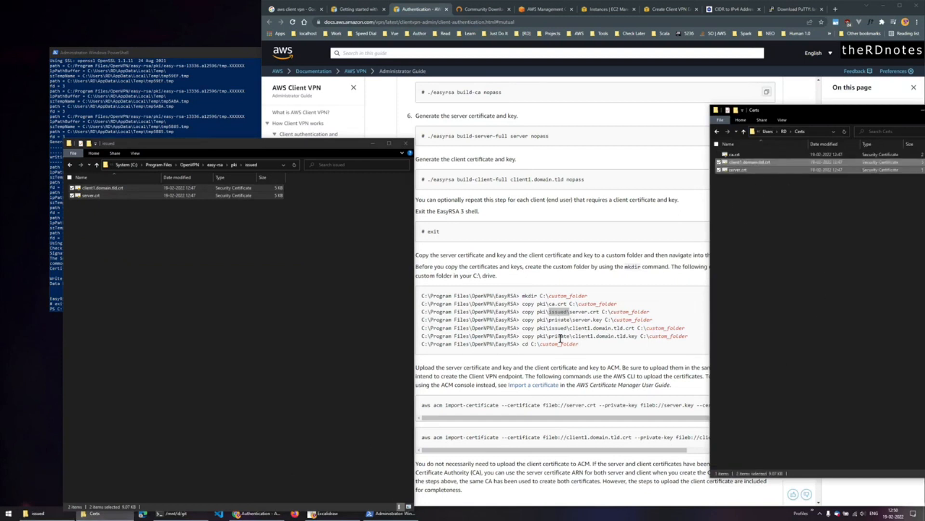
# Step: Copy client1.domain.tld.key and server.key from the pki private folder into the Certs folder
pyautogui.click(99, 204)
pyautogui.click(70, 165)
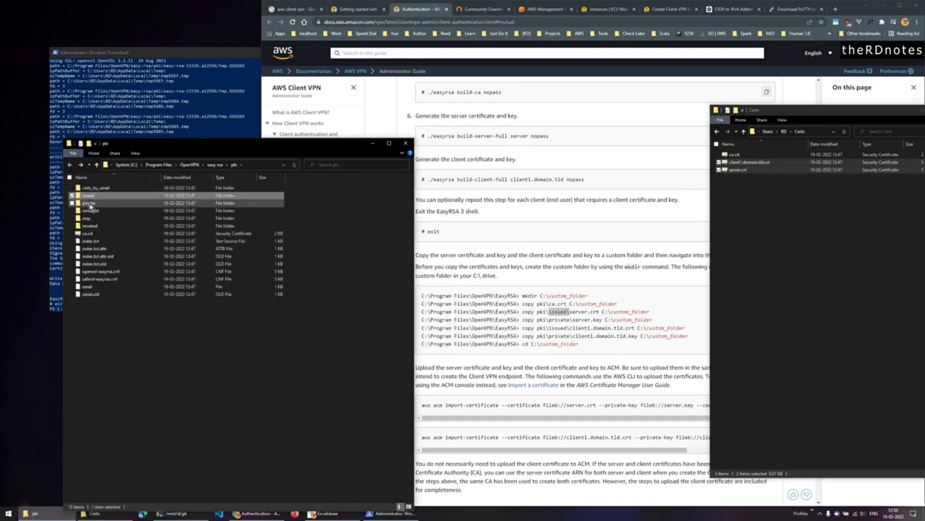
pyautogui.doubleClick(99, 204)
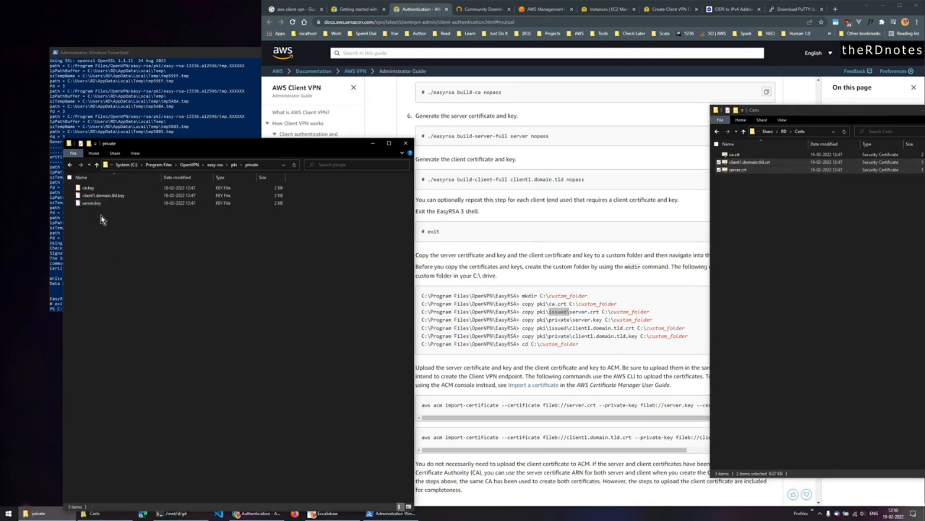
pyautogui.moveTo(100, 223); pyautogui.dragTo(97, 198)
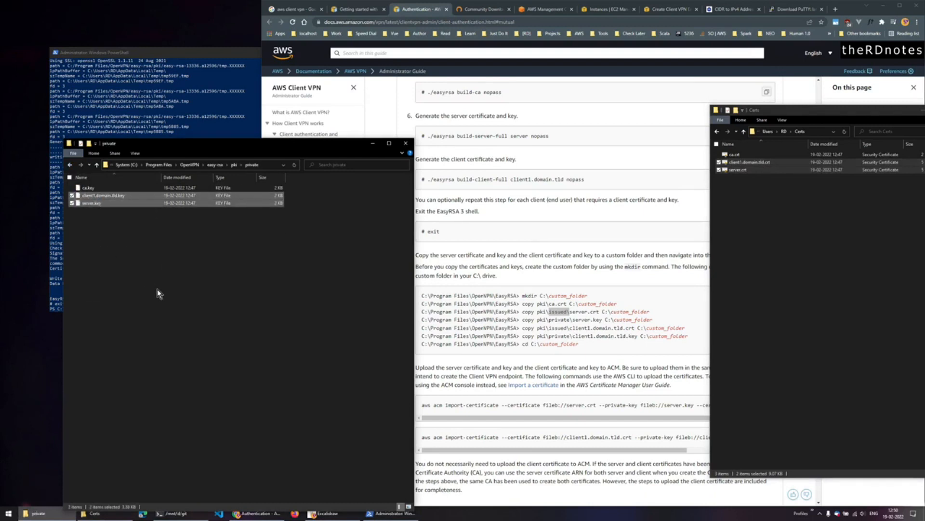
pyautogui.click(782, 274)
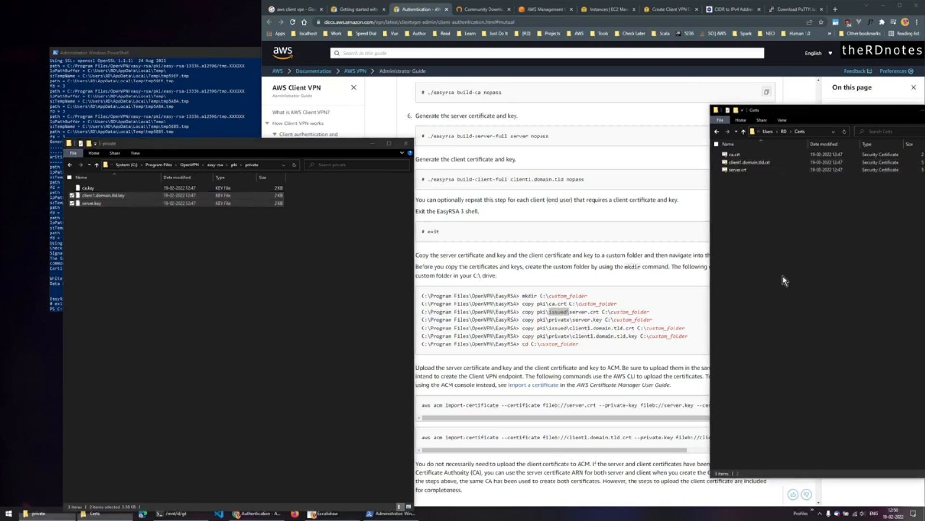
pyautogui.hotkey('ctrl', 'v')
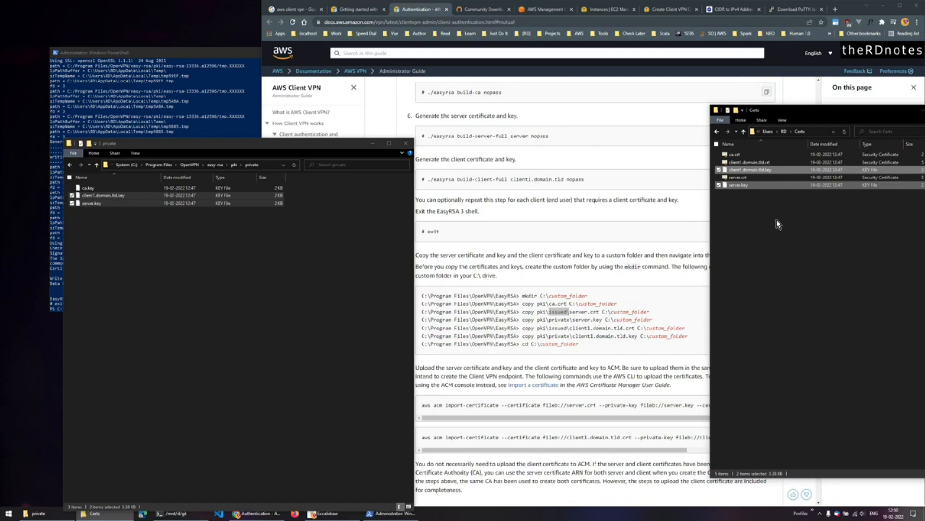
pyautogui.click(760, 227)
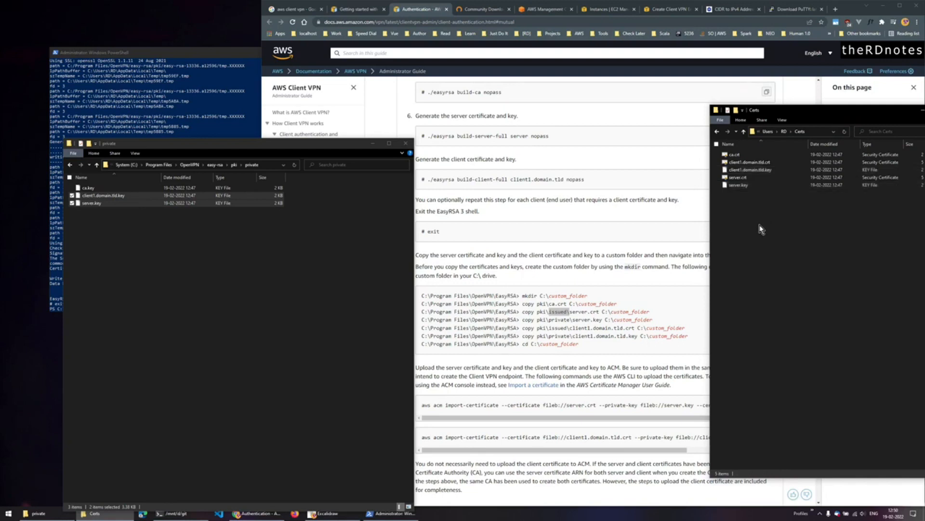
pyautogui.hotkey('ctrl', 'a')
pyautogui.click(744, 254)
# Step: Minimize the private folder and browser windows and arrange PowerShell beside the Certs folder window
pyautogui.click(374, 144)
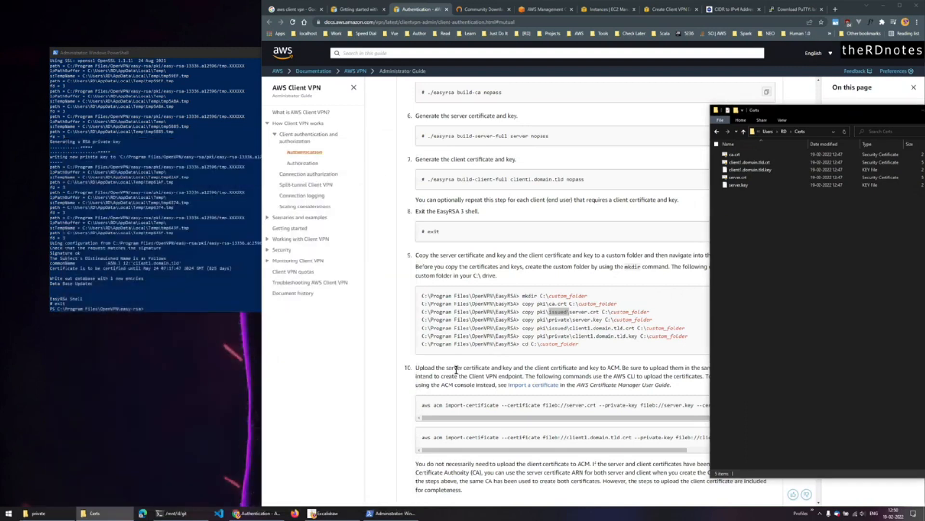
pyautogui.click(349, 513)
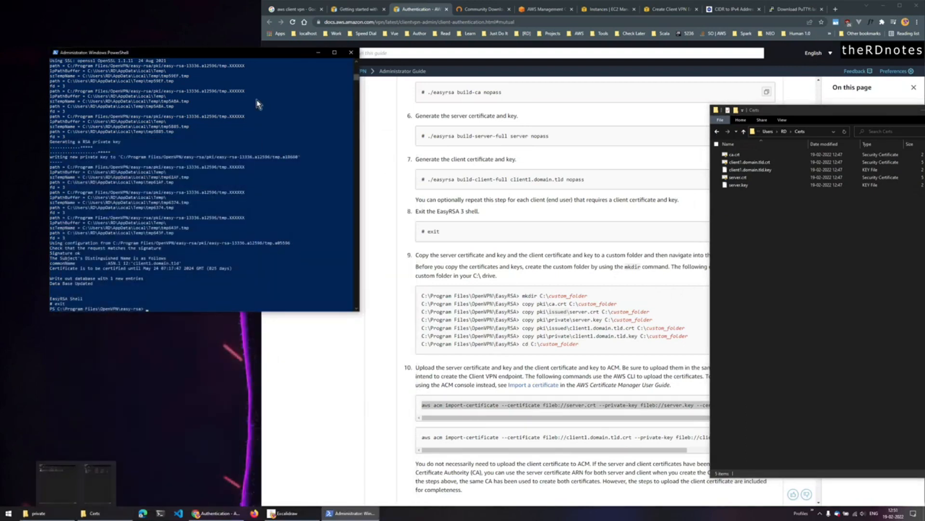
pyautogui.moveTo(234, 53); pyautogui.dragTo(418, 136)
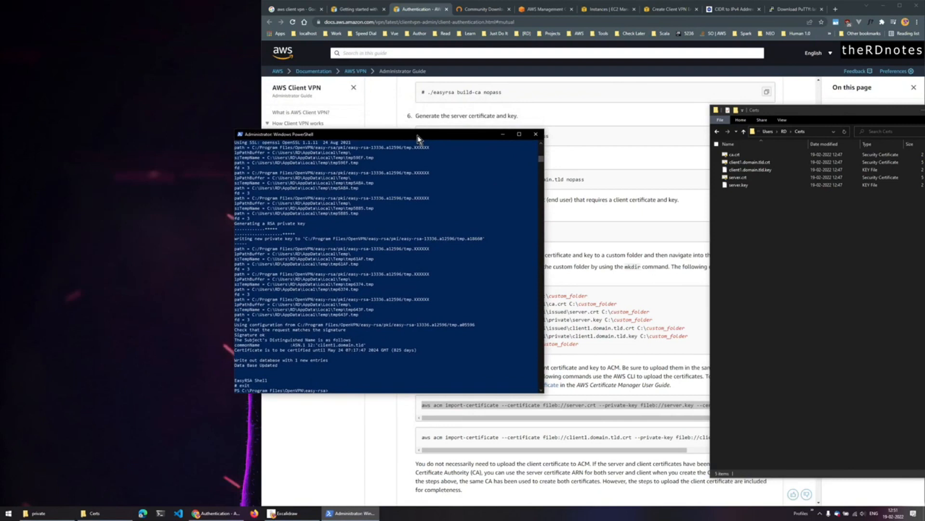
pyautogui.click(873, 6)
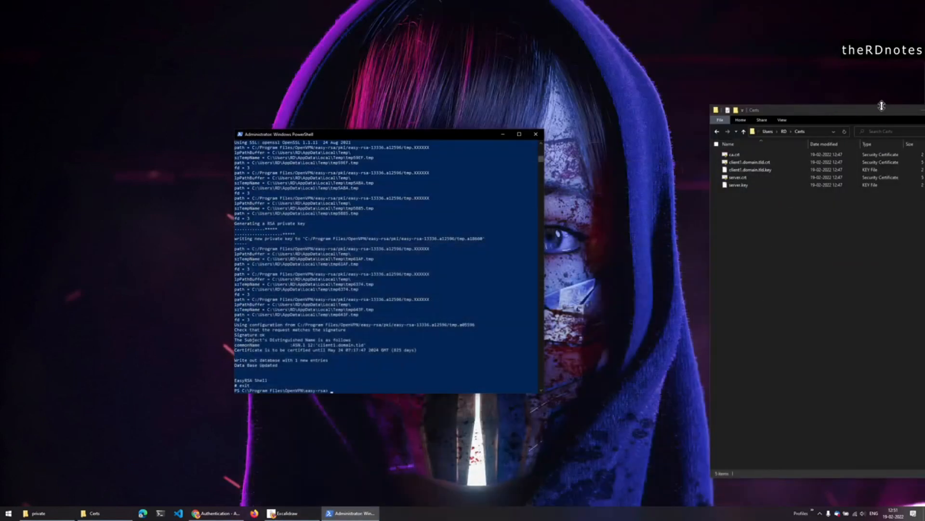
pyautogui.moveTo(878, 111); pyautogui.dragTo(801, 91)
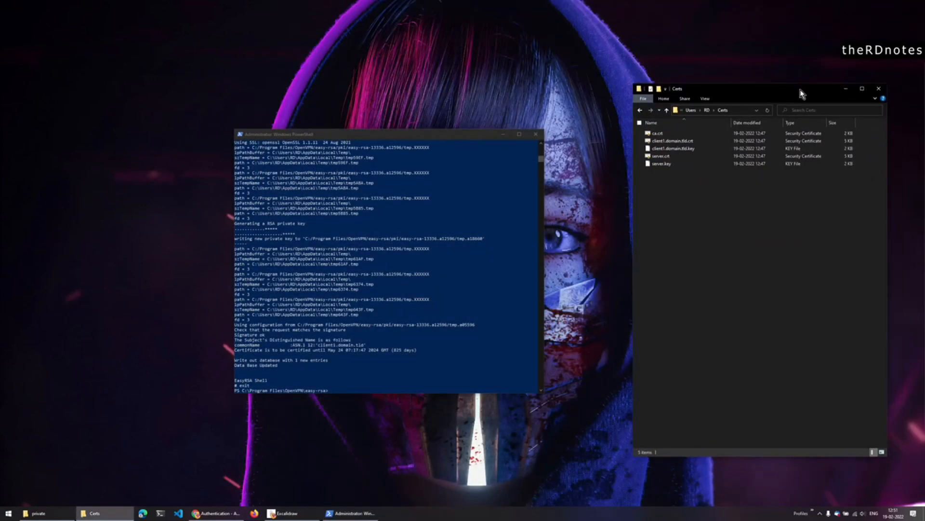
# Step: Change the PowerShell working directory to the Certs folder in the user's home directory
pyautogui.click(464, 298)
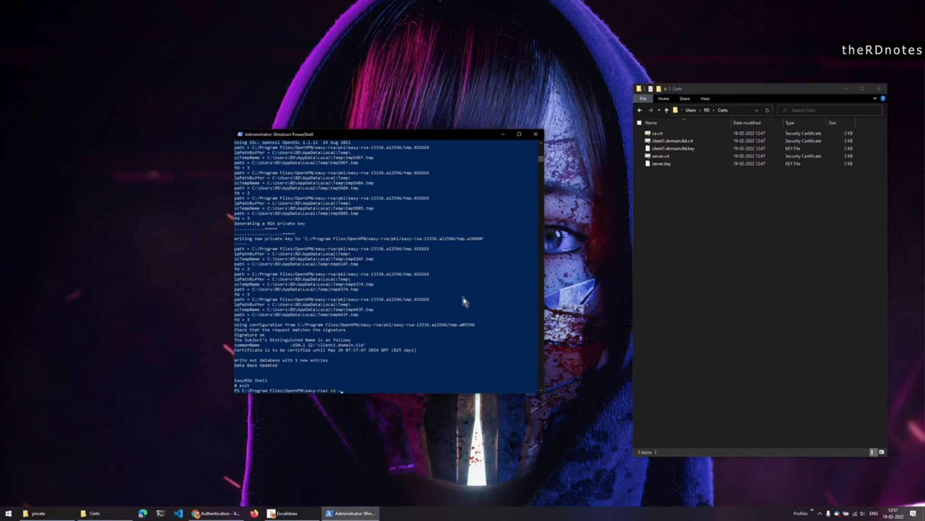
pyautogui.press('Tab')
pyautogui.press('BackSpace')
pyautogui.press('BackSpace')
pyautogui.press('BackSpace')
pyautogui.write('Cer')
pyautogui.press('Tab')
pyautogui.press('Return')
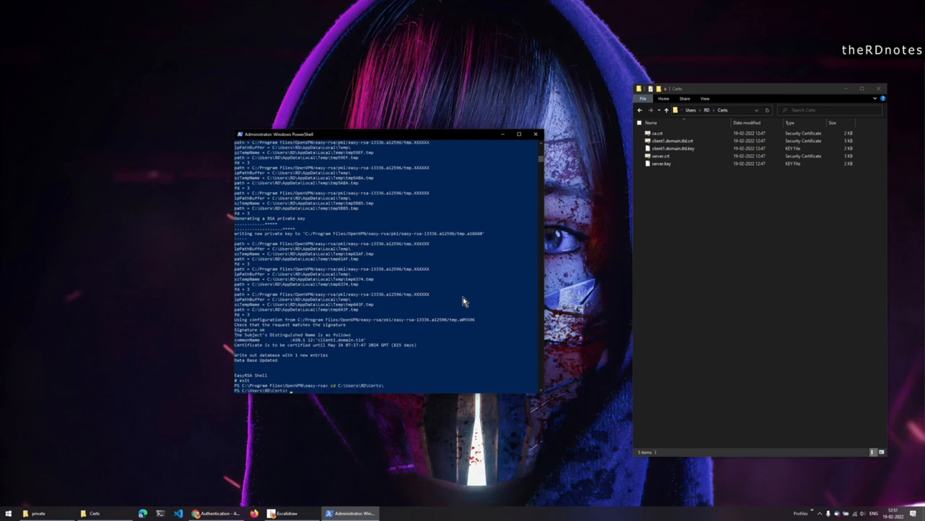
# Step: Copy the documented ACM import command for the server certificate and key, and run it in PowerShell
pyautogui.click(216, 513)
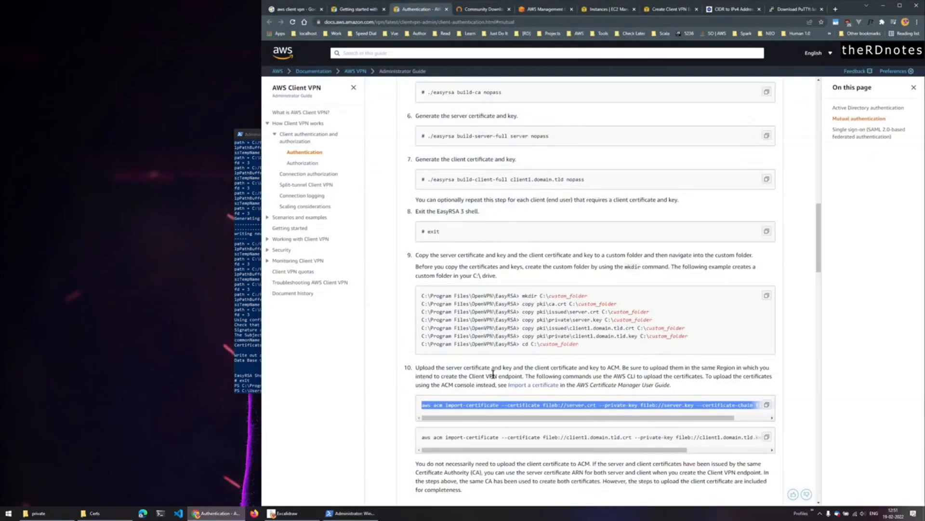
pyautogui.click(547, 402)
pyautogui.tripleClick(548, 404)
pyautogui.rightClick(547, 404)
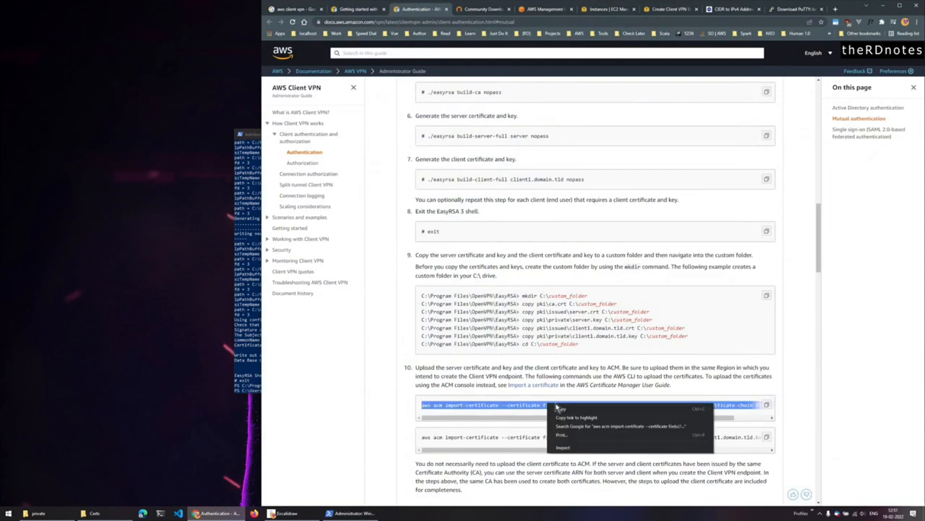
pyautogui.click(574, 409)
pyautogui.click(246, 382)
pyautogui.rightClick(410, 365)
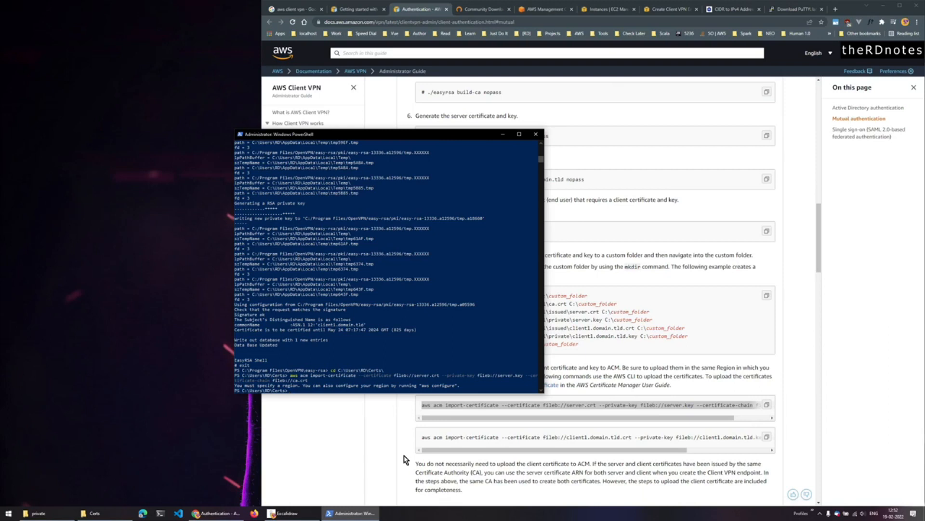
# Step: Rerun the server certificate import command with --region us-east-1 added
pyautogui.press('Up')
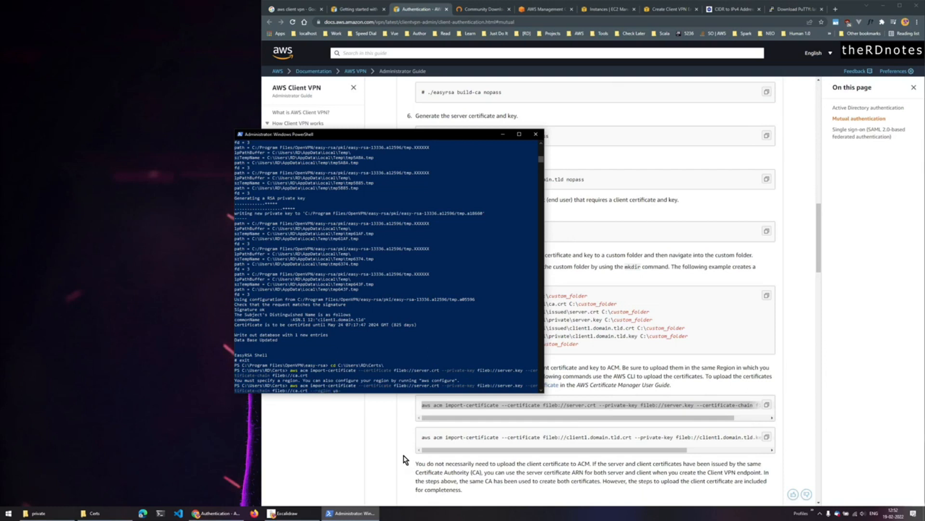
pyautogui.write('1')
pyautogui.press('Return')
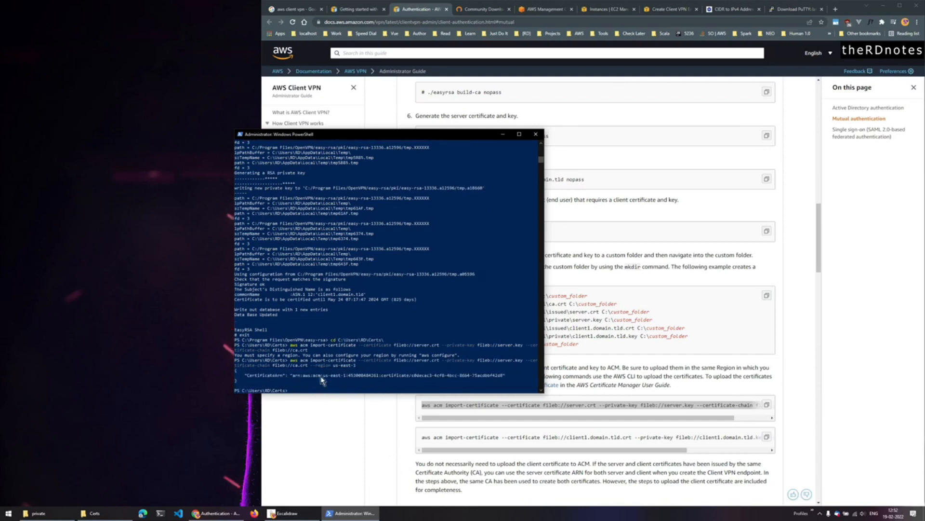
# Step: Import the client1.domain.tld certificate and key into ACM using the documented command with --region us-east-1
pyautogui.click(766, 437)
pyautogui.click(351, 513)
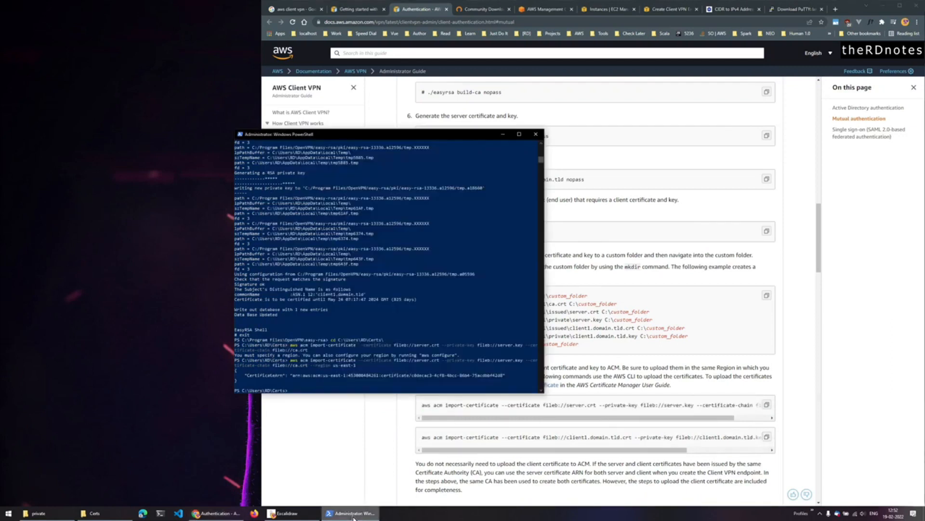
pyautogui.rightClick(357, 379)
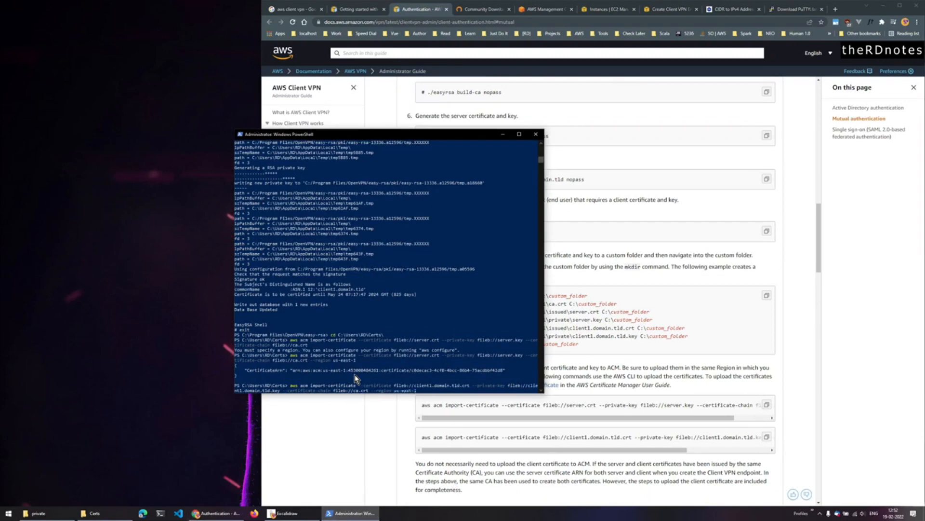
pyautogui.press('Return')
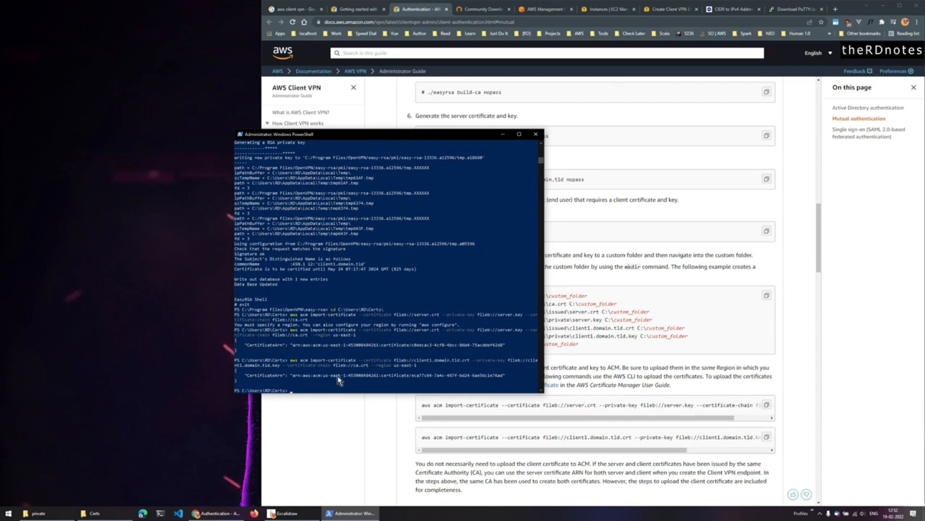
# Step: Search the AWS console for acm and open Certificate Manager in a new tab to check the imported certificates
pyautogui.click(321, 417)
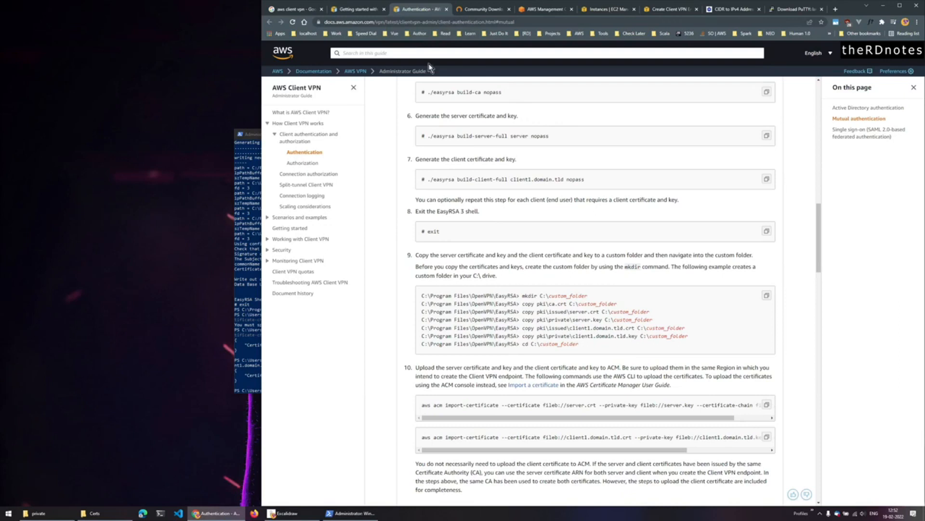
pyautogui.click(603, 9)
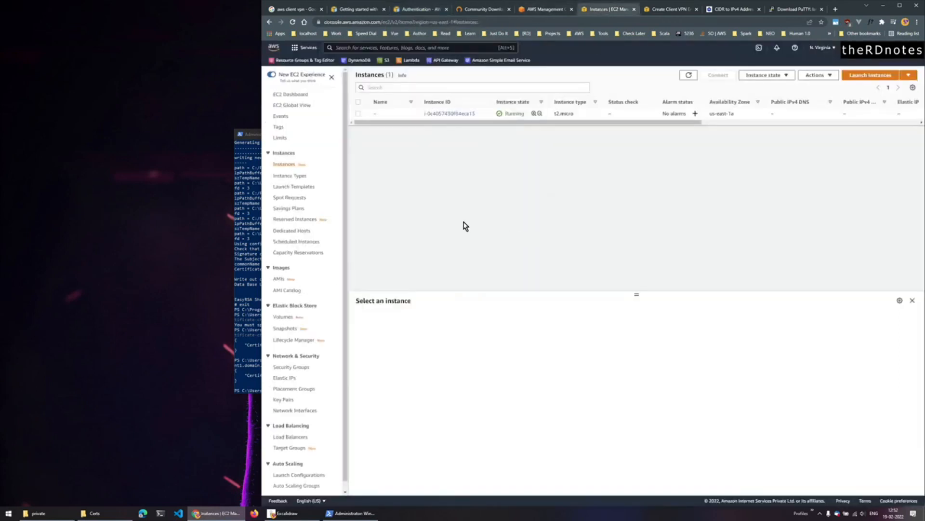
pyautogui.write('acm')
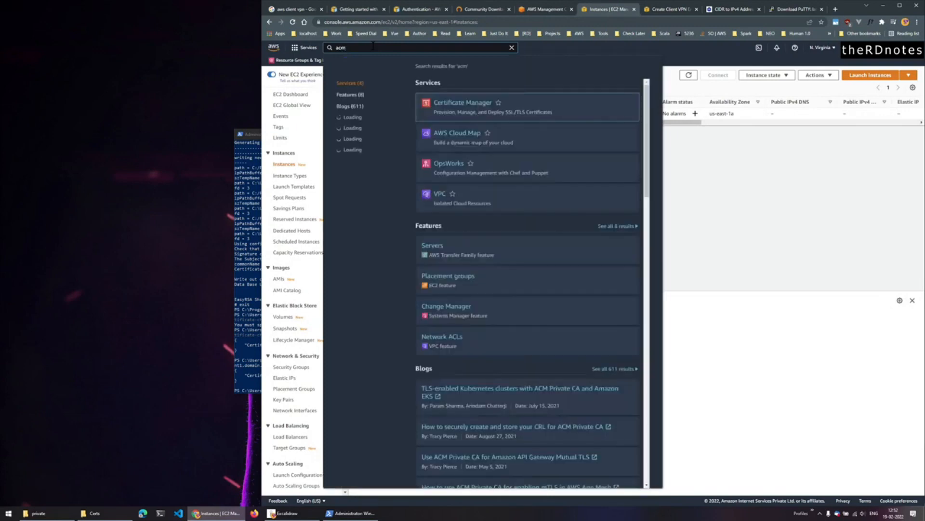
pyautogui.keyDown('ctrl'); pyautogui.click(446, 102); pyautogui.keyUp('ctrl')
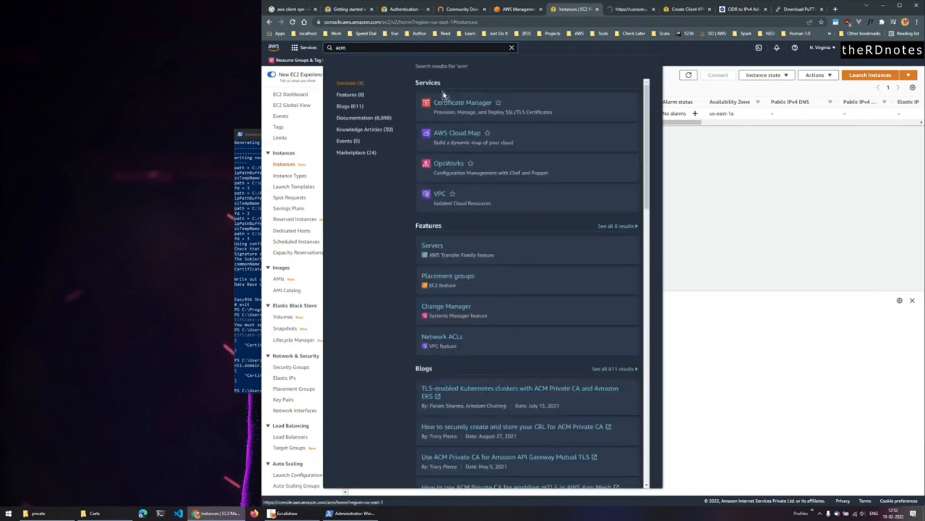
pyautogui.hotkey('ctrl', 'Tab')
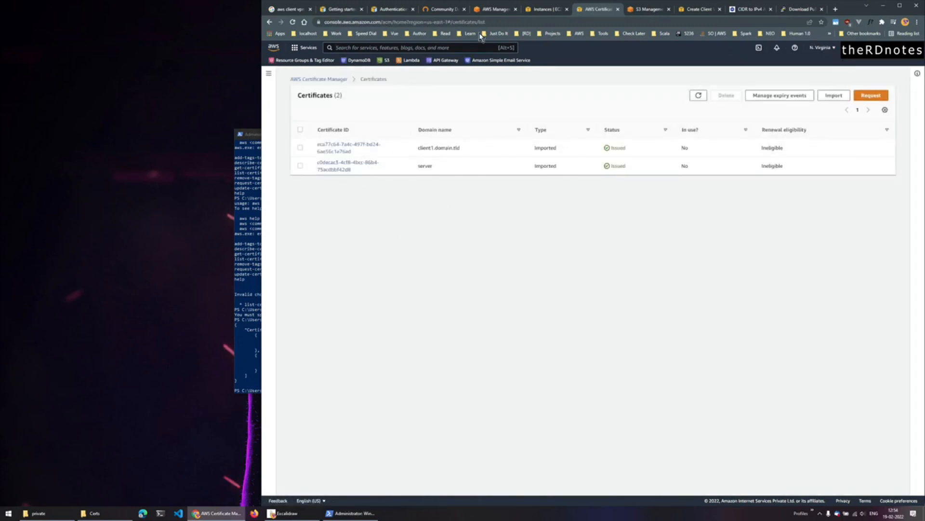
# Step: Refresh the server certificate choices in the Create Client VPN Endpoint form and select the certificate named server
pyautogui.click(699, 9)
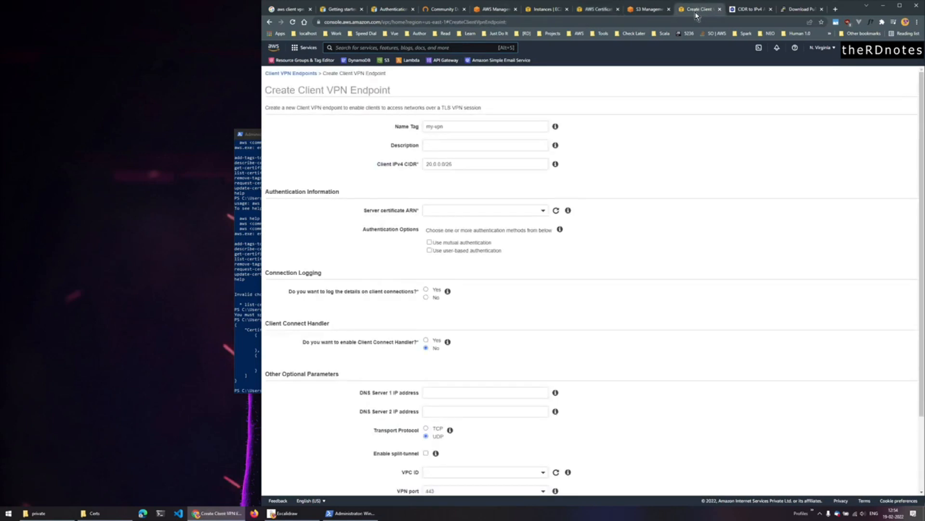
pyautogui.click(546, 211)
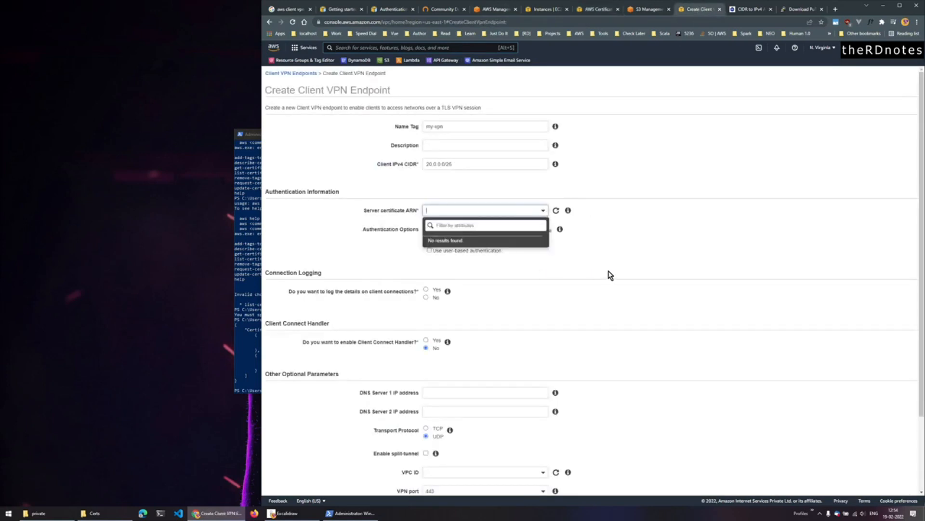
pyautogui.click(608, 271)
pyautogui.click(556, 211)
pyautogui.click(542, 212)
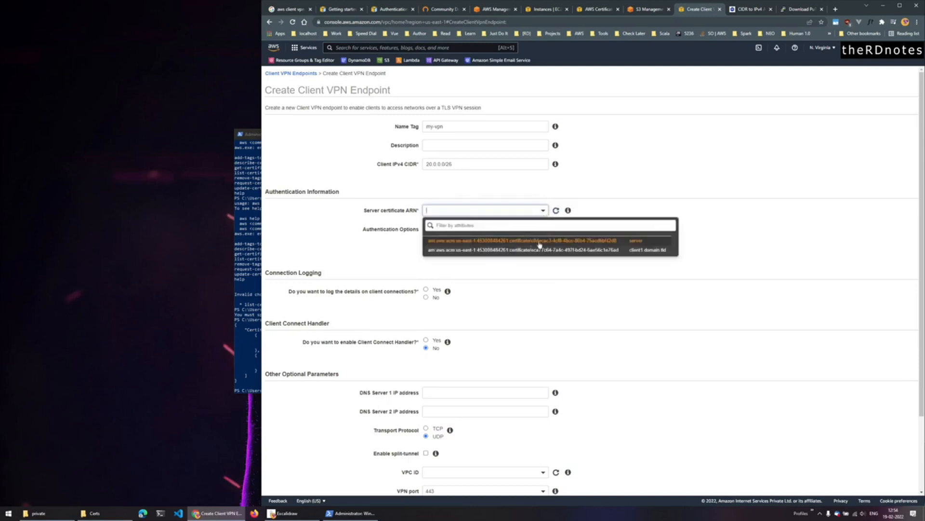
pyautogui.click(564, 241)
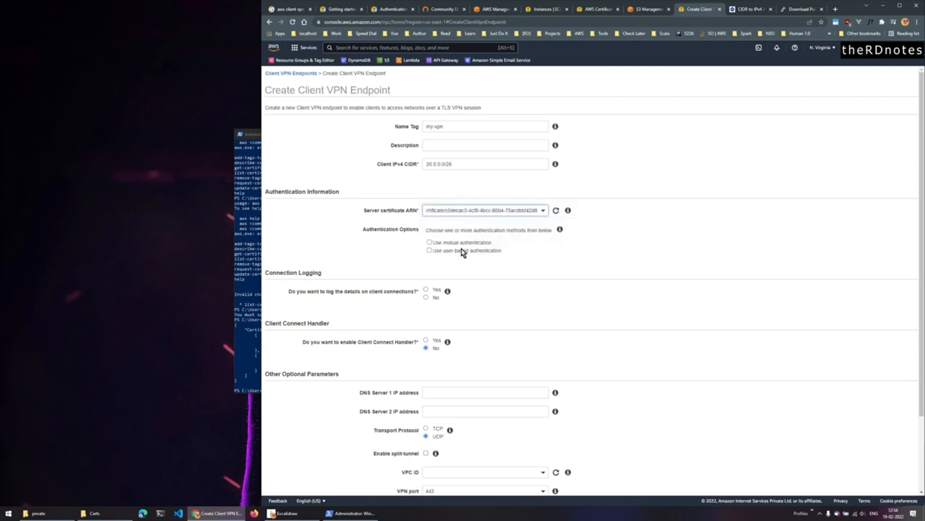
# Step: Enable mutual authentication and choose the client1.domain.tld certificate as the client certificate ARN
pyautogui.click(429, 243)
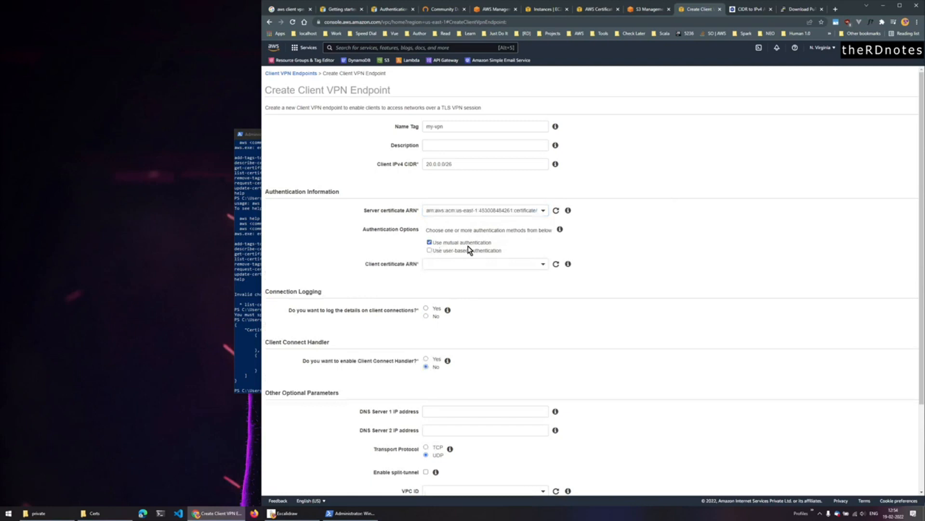
pyautogui.click(543, 267)
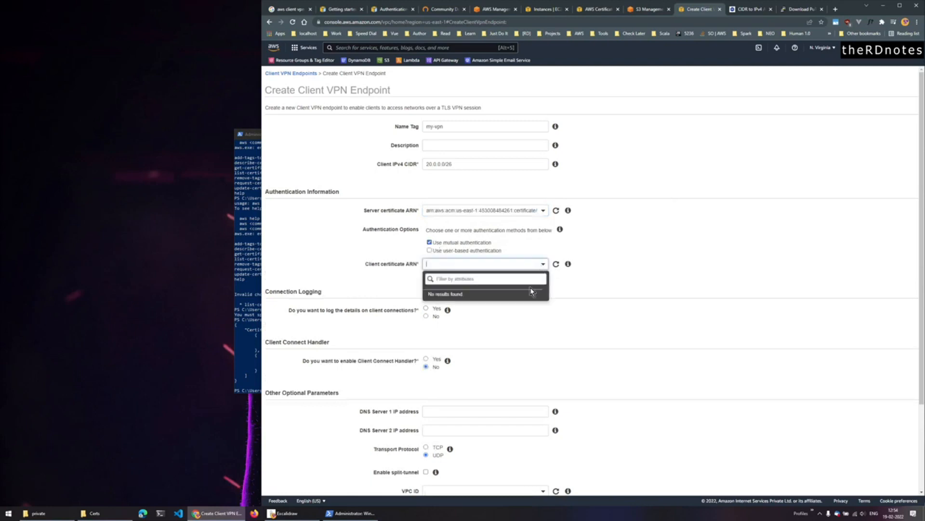
pyautogui.click(573, 289)
pyautogui.click(556, 265)
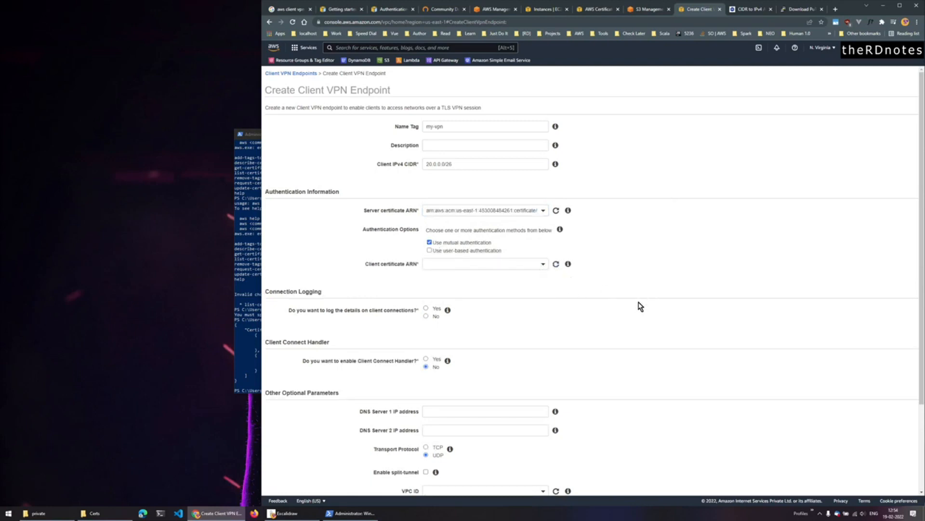
pyautogui.click(544, 265)
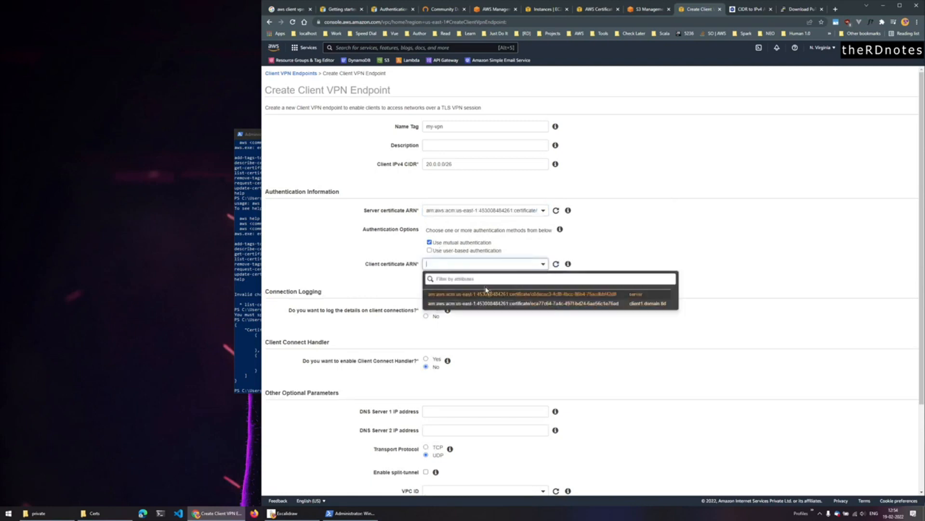
pyautogui.click(547, 304)
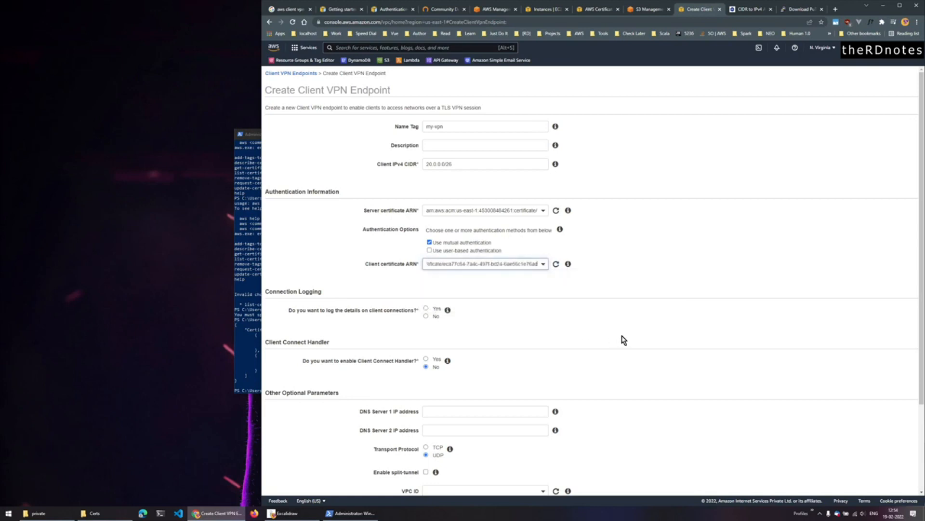
# Step: Set client connection logging to No and enable split-tunnel, consulting the Excalidraw network diagram
pyautogui.click(426, 316)
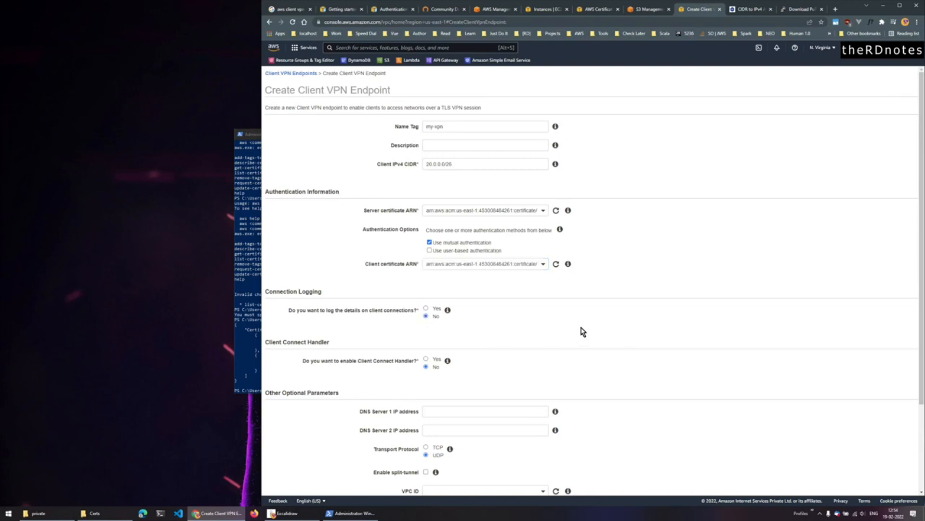
pyautogui.scroll(-2, 504, 351)
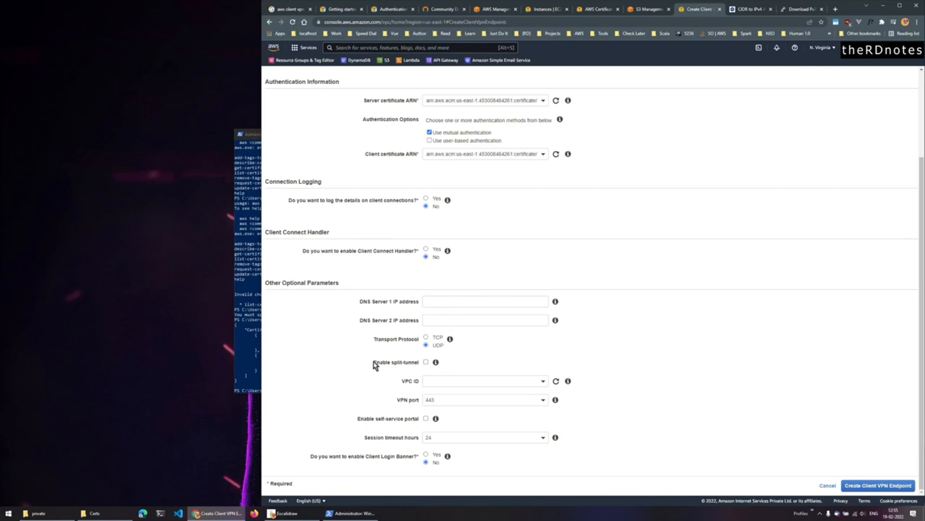
pyautogui.moveTo(374, 361); pyautogui.dragTo(421, 363)
pyautogui.click(287, 515)
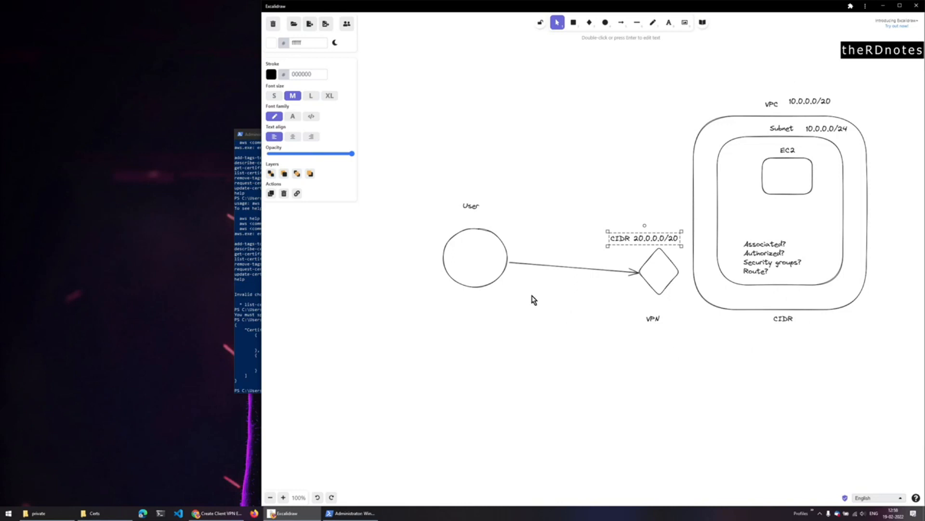
pyautogui.click(217, 513)
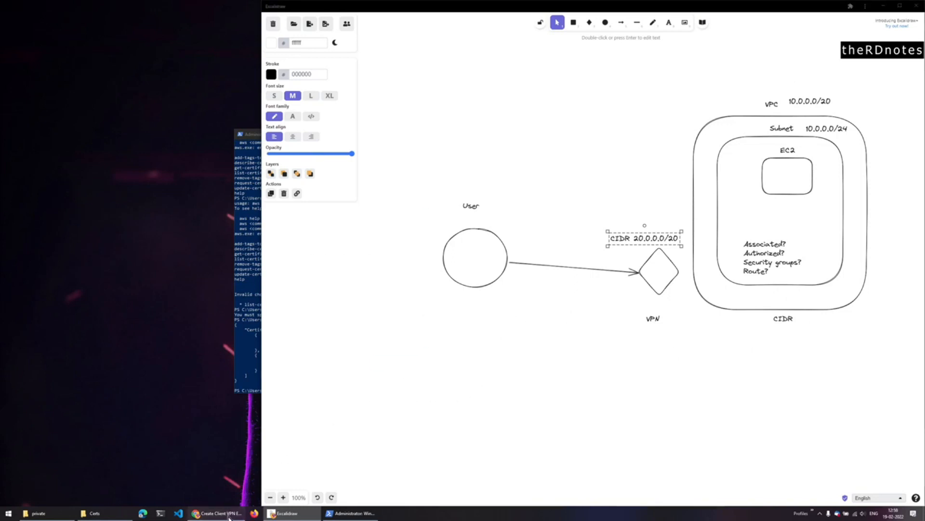
pyautogui.click(426, 362)
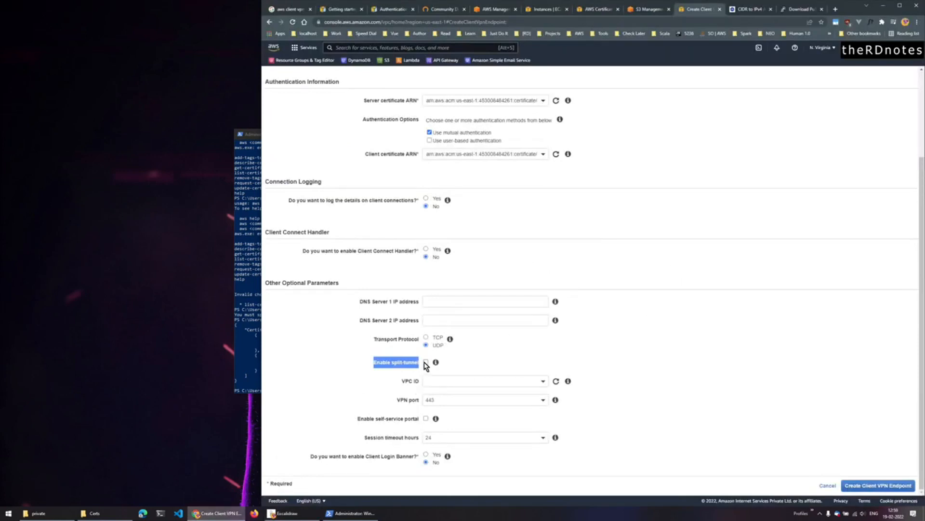
pyautogui.click(227, 515)
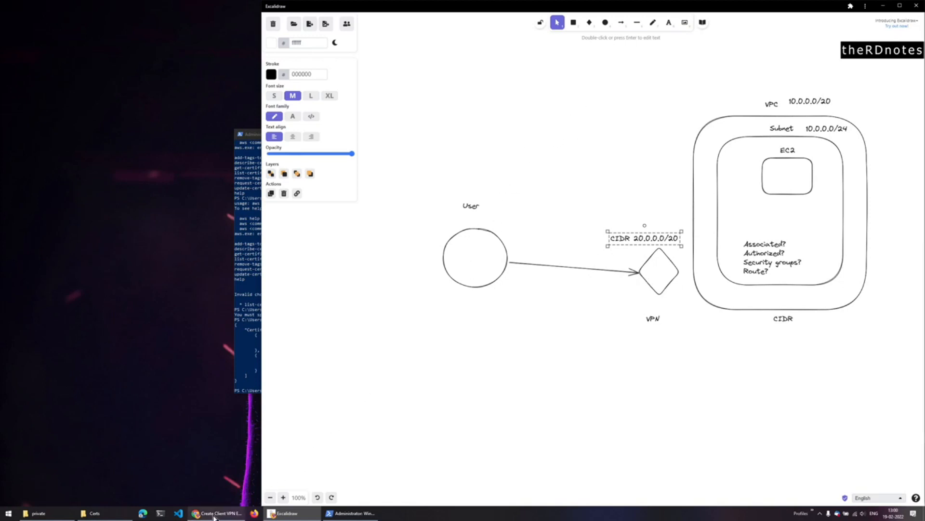
pyautogui.click(216, 513)
pyautogui.moveTo(436, 362)
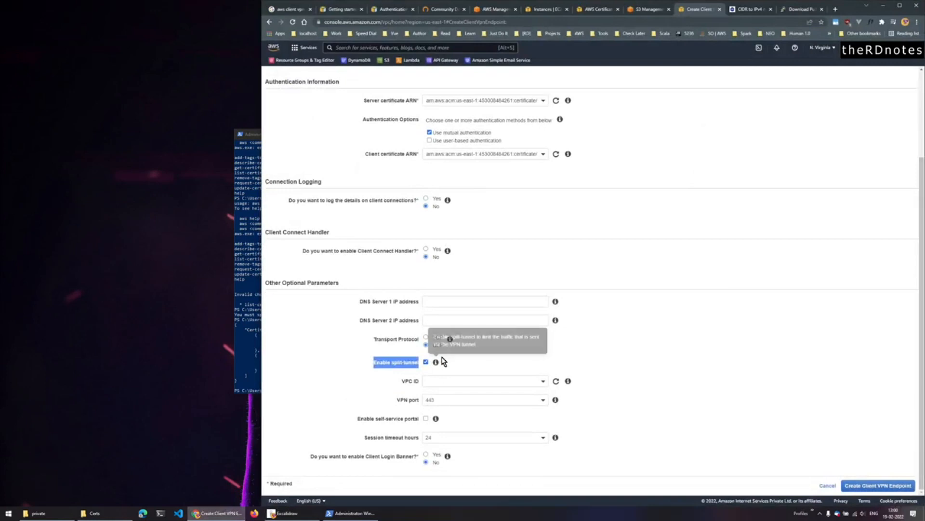
pyautogui.click(371, 390)
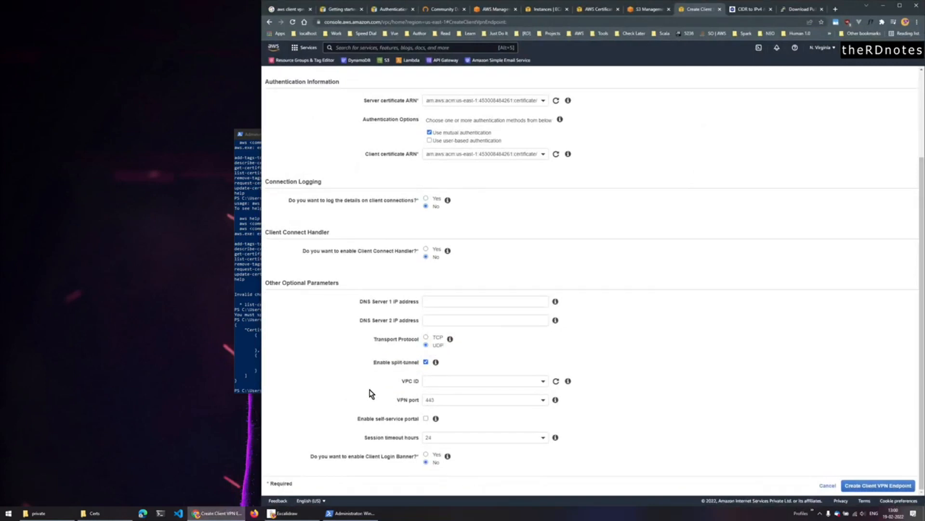
# Step: Assign my-vpc and only the private-sg security group to the endpoint, and try to create the Client VPN endpoint
pyautogui.click(547, 385)
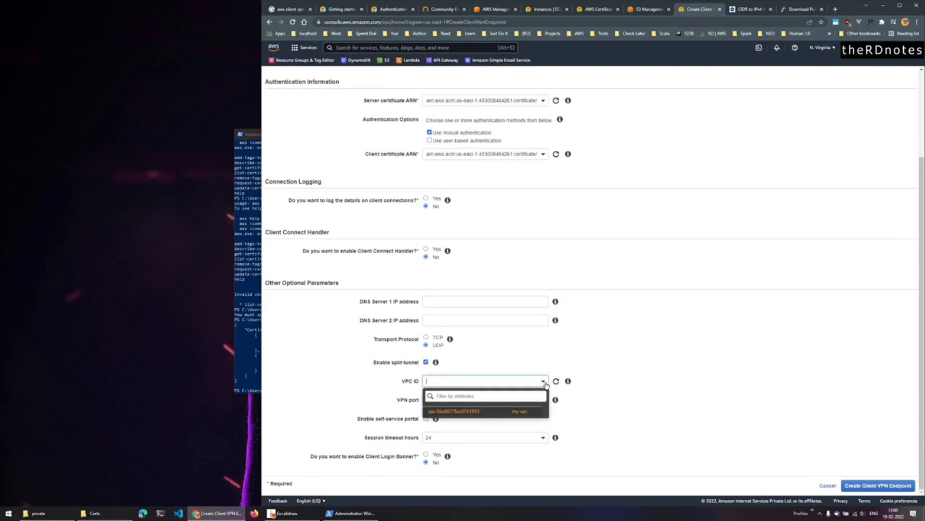
pyautogui.click(531, 413)
pyautogui.scroll(-2, 615, 409)
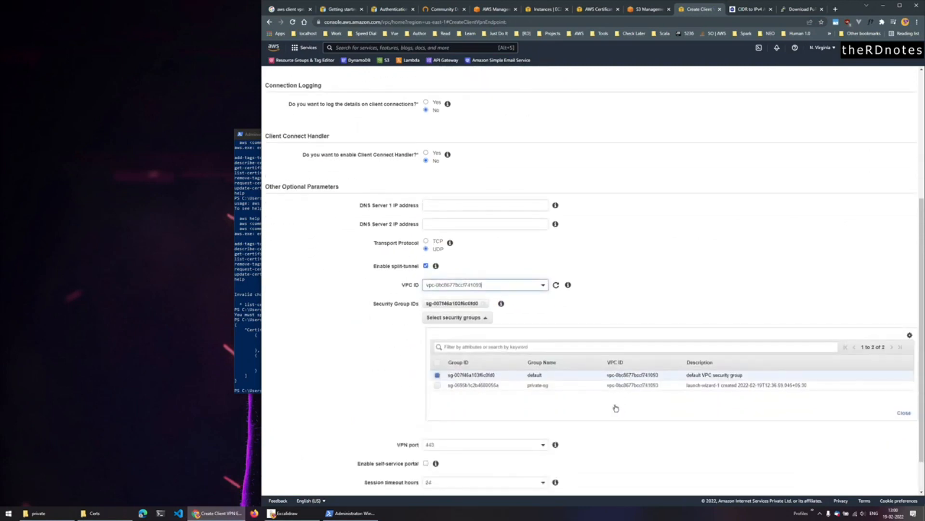
pyautogui.click(457, 385)
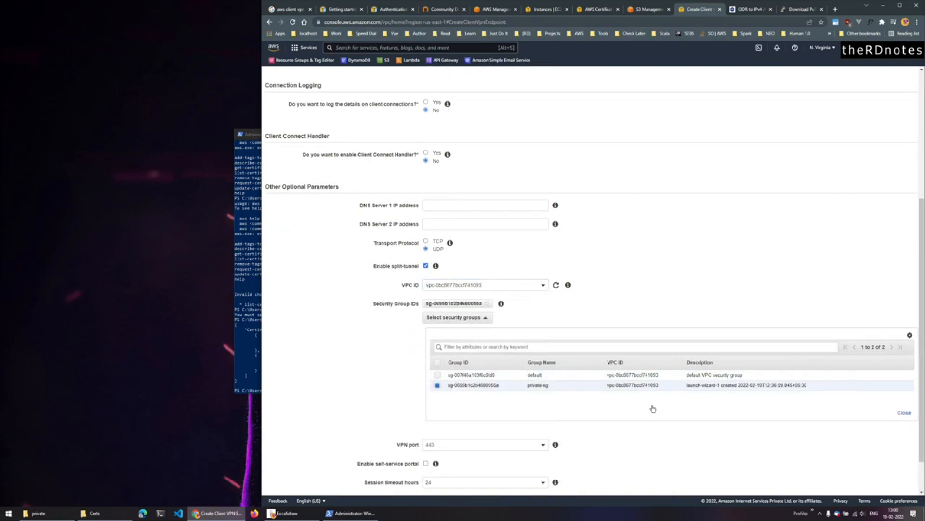
pyautogui.scroll(-1, 650, 412)
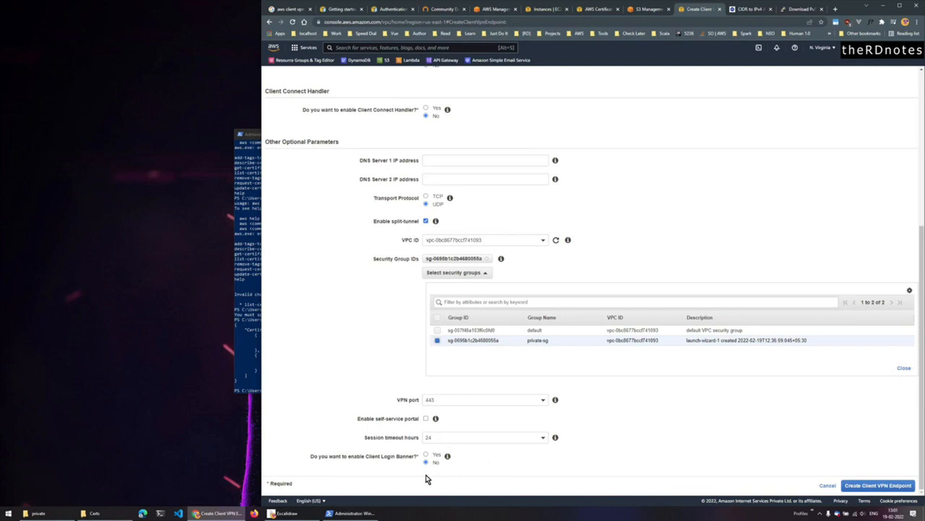
pyautogui.click(900, 487)
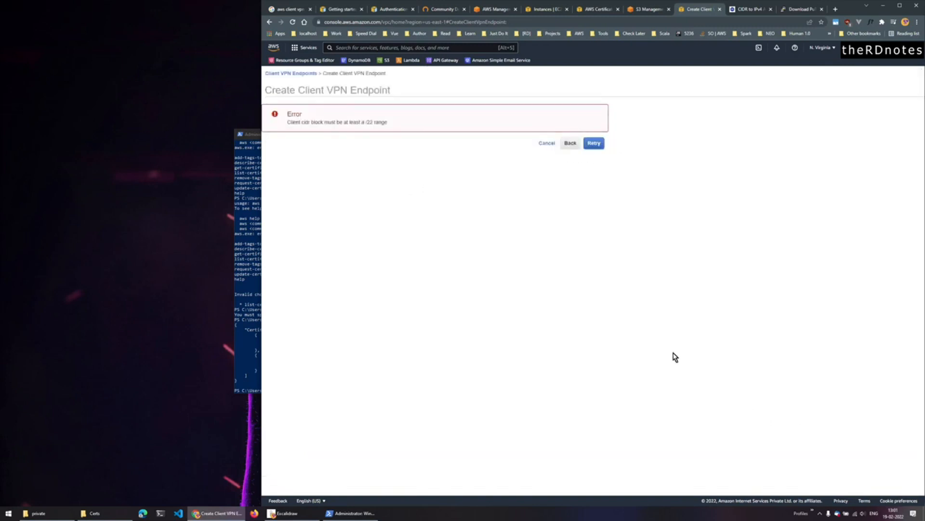
# Step: Return to the Create Client VPN Endpoint form, set the client IPv4 CIDR to 20.0.0.0/22 and create the endpoint
pyautogui.click(570, 143)
pyautogui.click(469, 166)
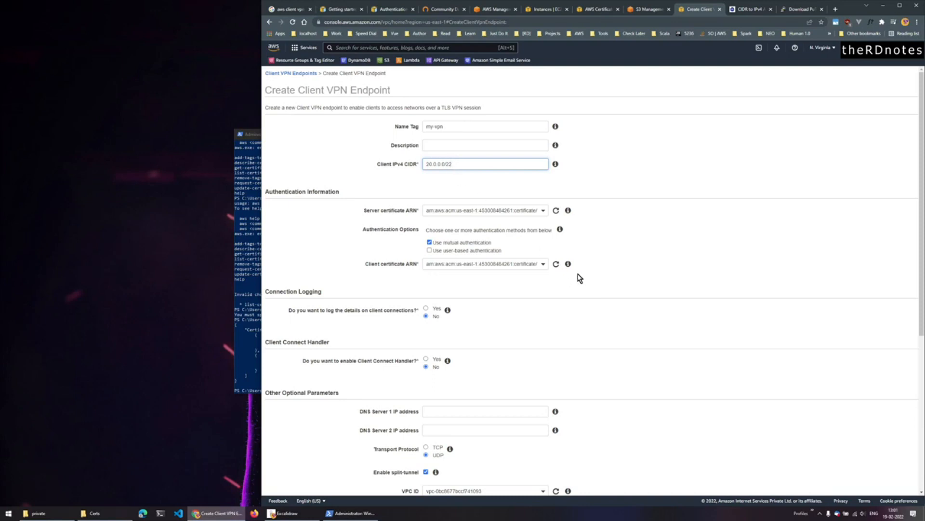
pyautogui.scroll(-5, 580, 278)
pyautogui.click(877, 485)
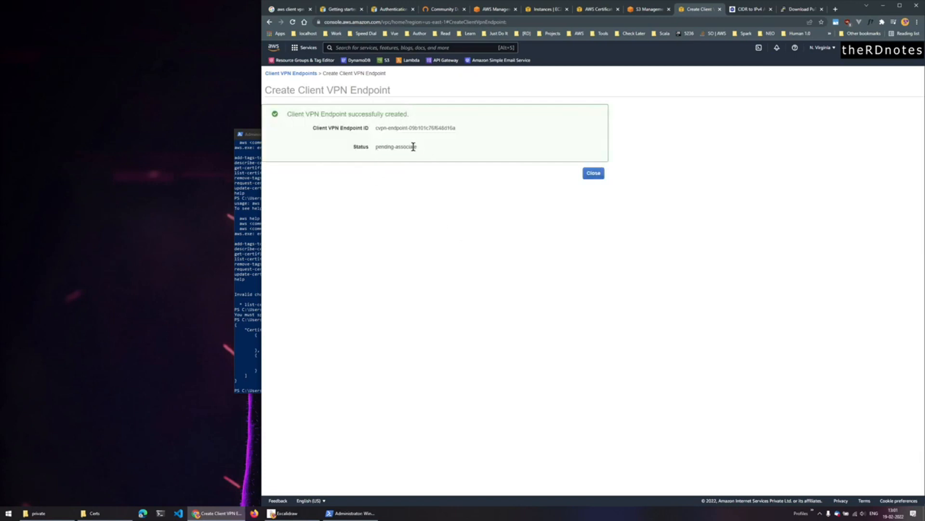
# Step: Consult the subnet in the Excalidraw diagram, then return to the AWS console and show my-vpn's target network associations in an enlarged details area
pyautogui.click(320, 507)
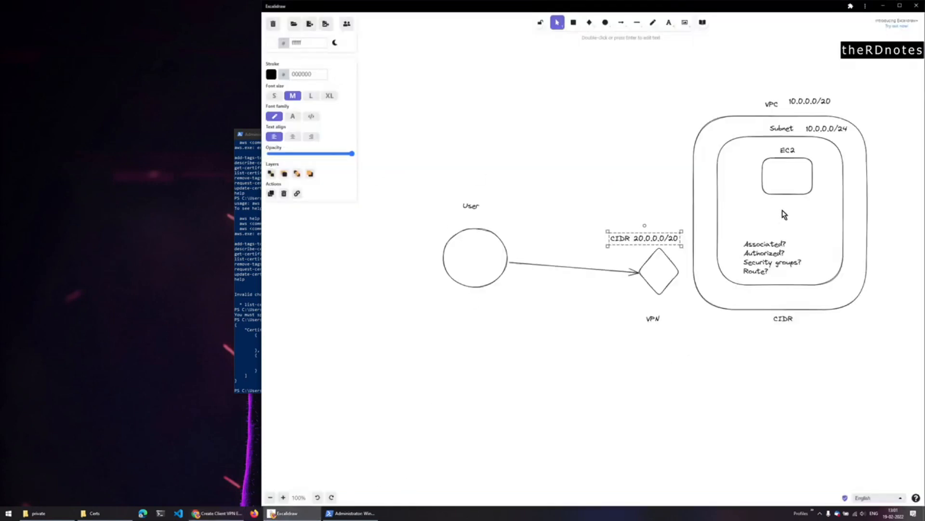
pyautogui.click(753, 137)
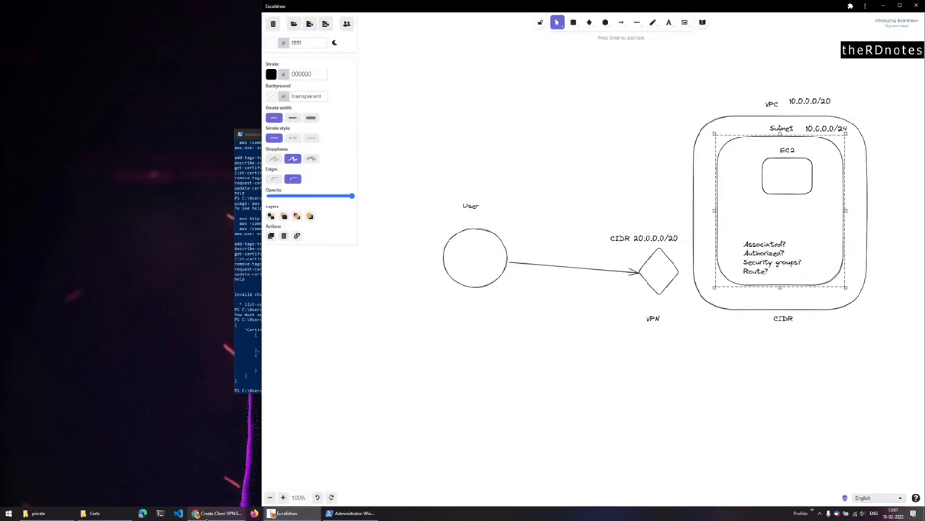
pyautogui.click(227, 512)
pyautogui.click(594, 173)
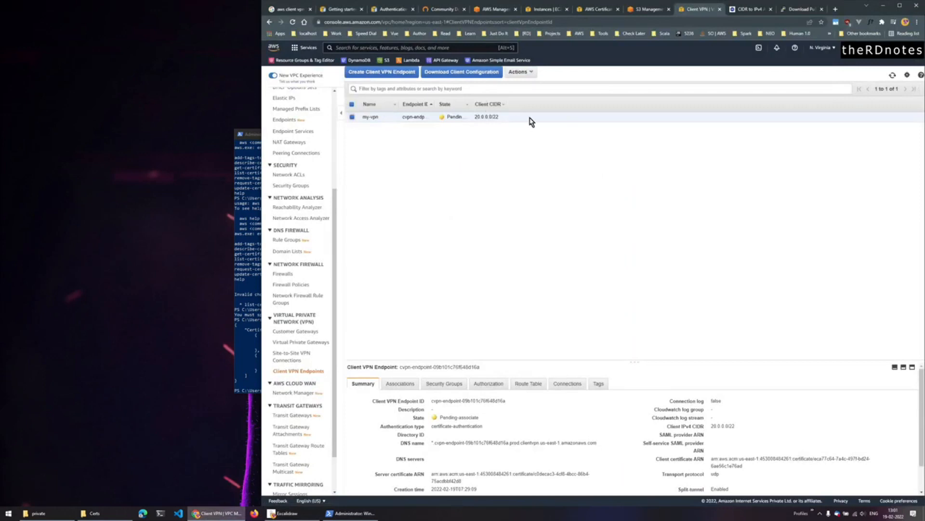
pyautogui.moveTo(635, 362); pyautogui.dragTo(652, 202)
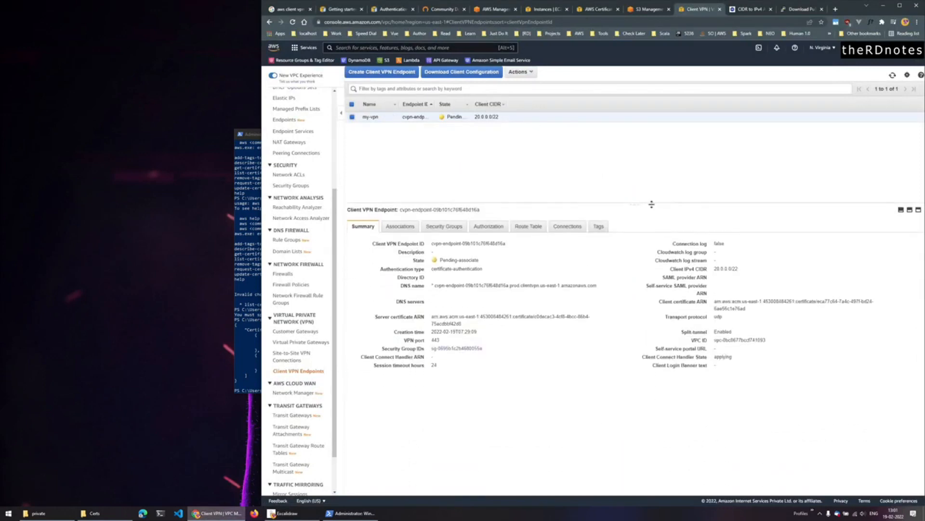
pyautogui.click(407, 229)
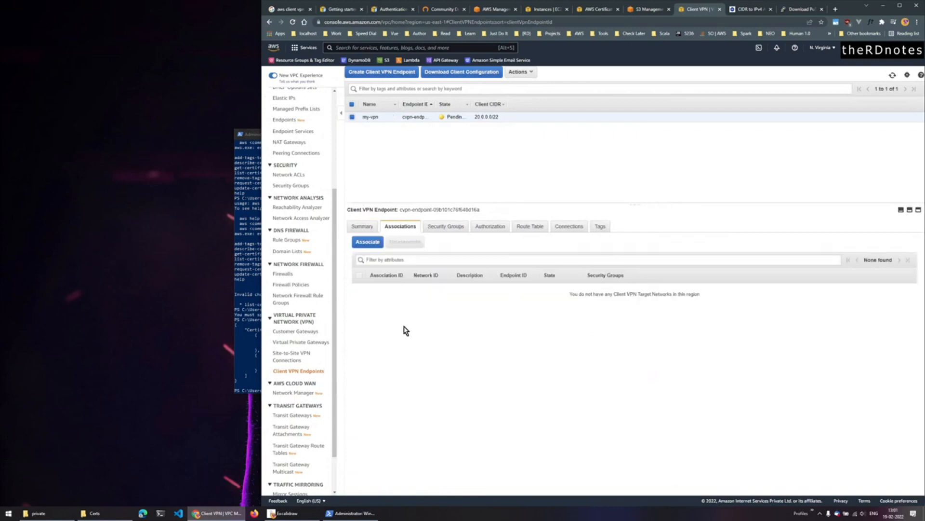
# Step: Associate the my-vpn endpoint with my-vpc and its us-east-1a subnet, checking the Excalidraw network diagram before submitting
pyautogui.click(367, 243)
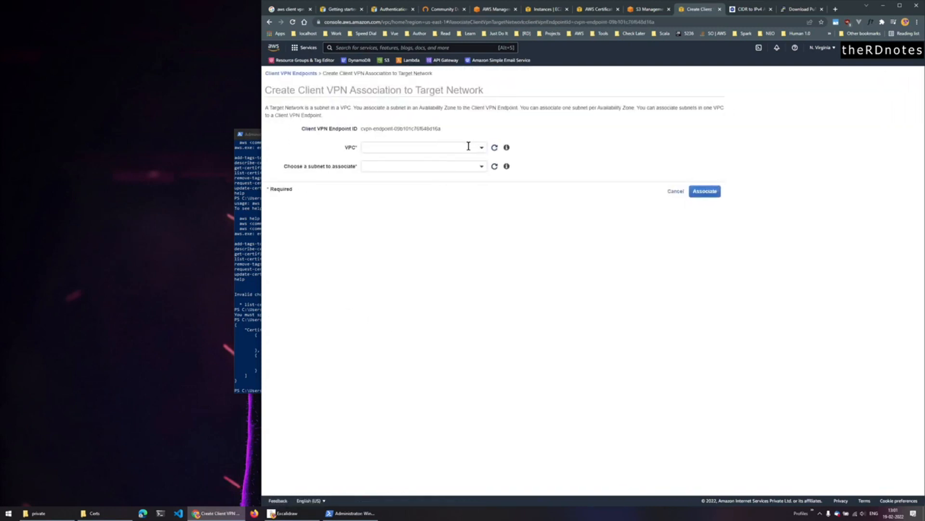
pyautogui.click(478, 147)
pyautogui.click(468, 178)
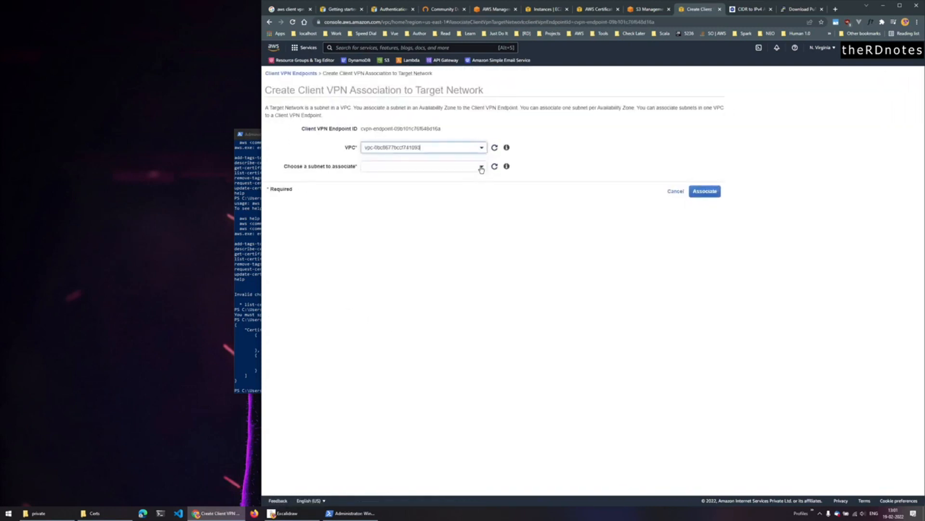
pyautogui.click(482, 168)
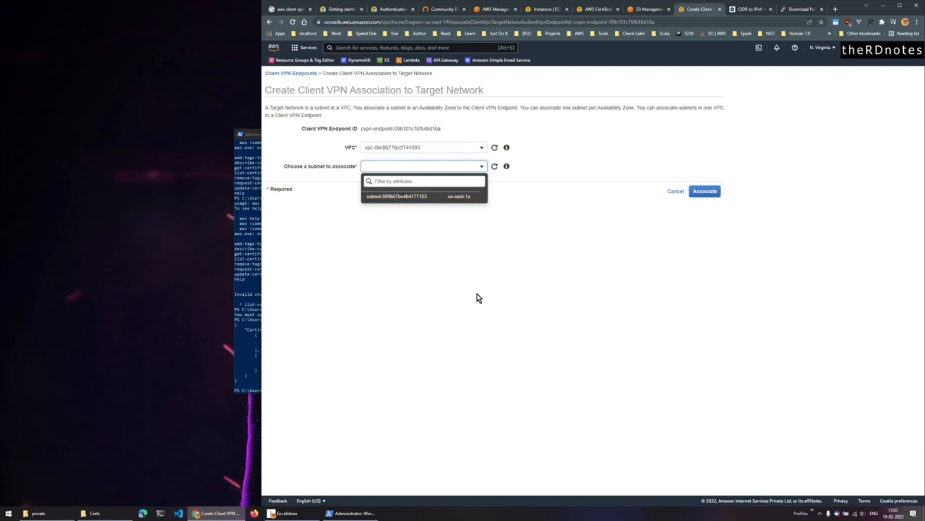
pyautogui.click(288, 512)
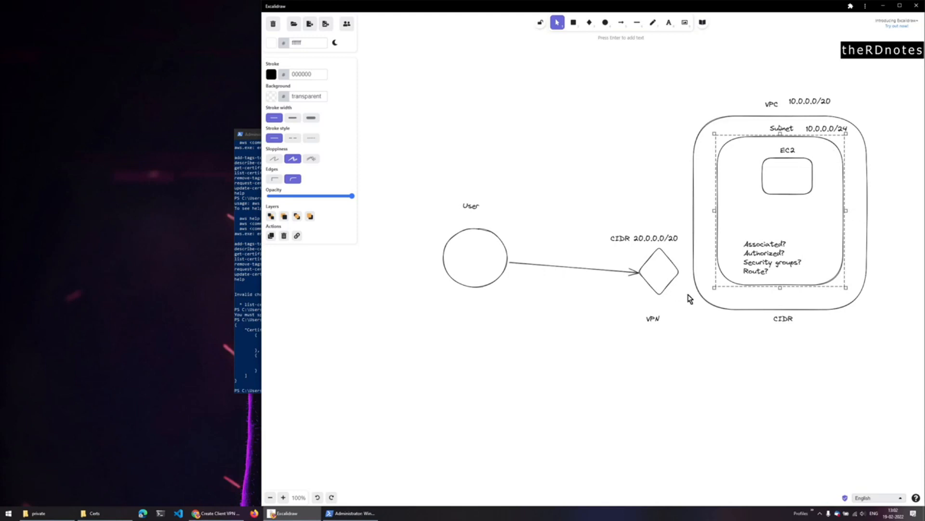
pyautogui.click(216, 513)
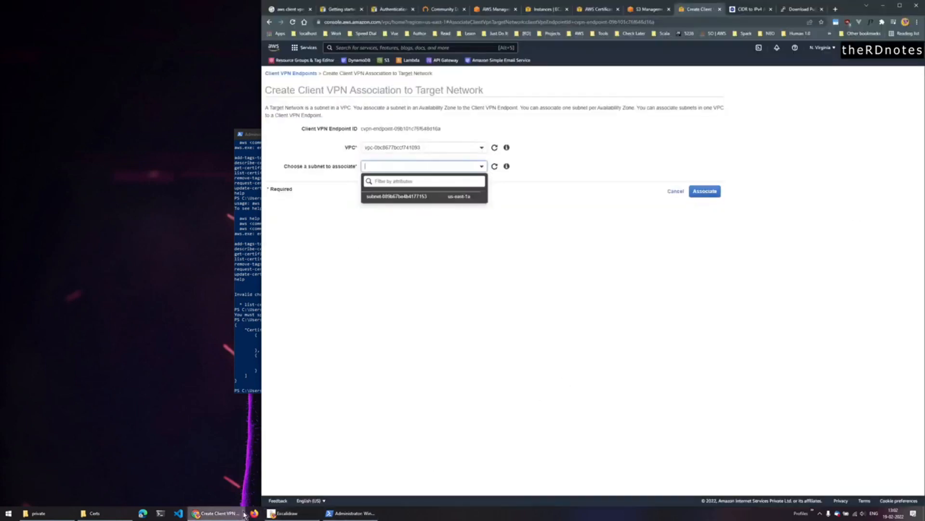
pyautogui.click(440, 196)
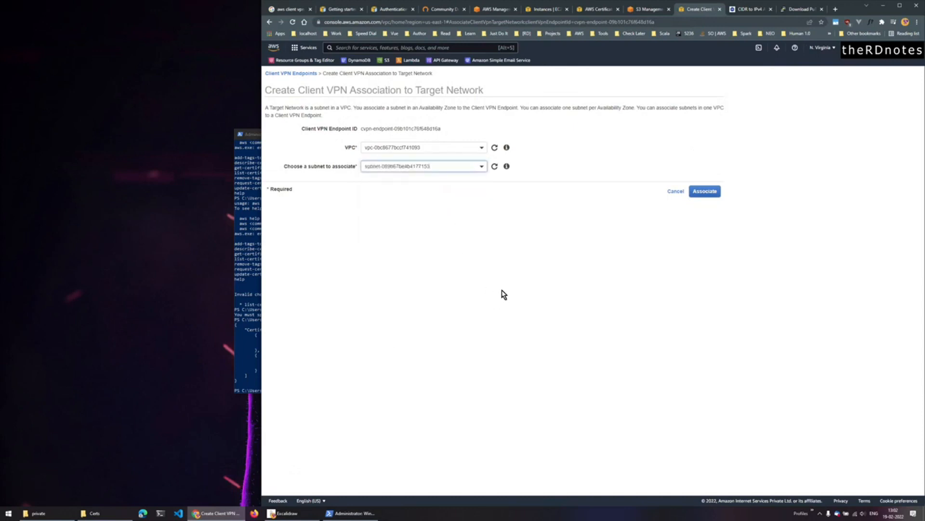
pyautogui.click(704, 191)
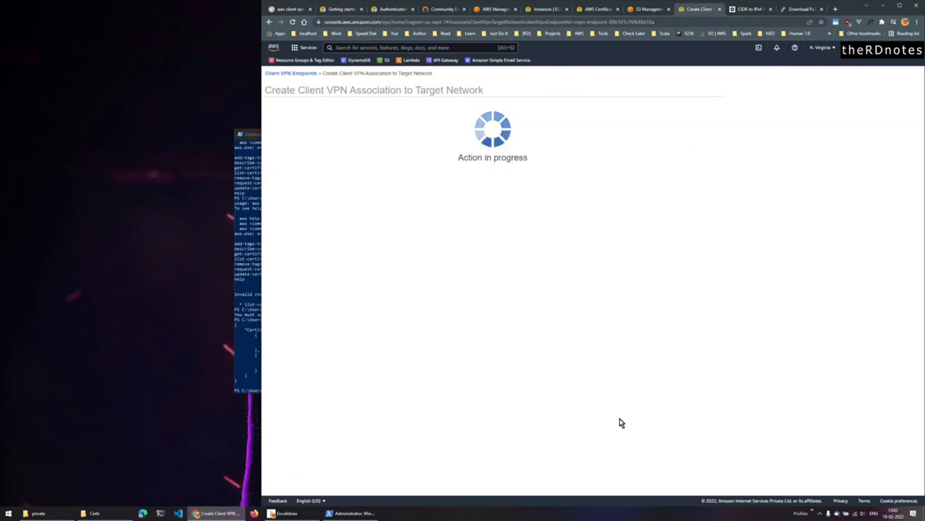
pyautogui.click(600, 174)
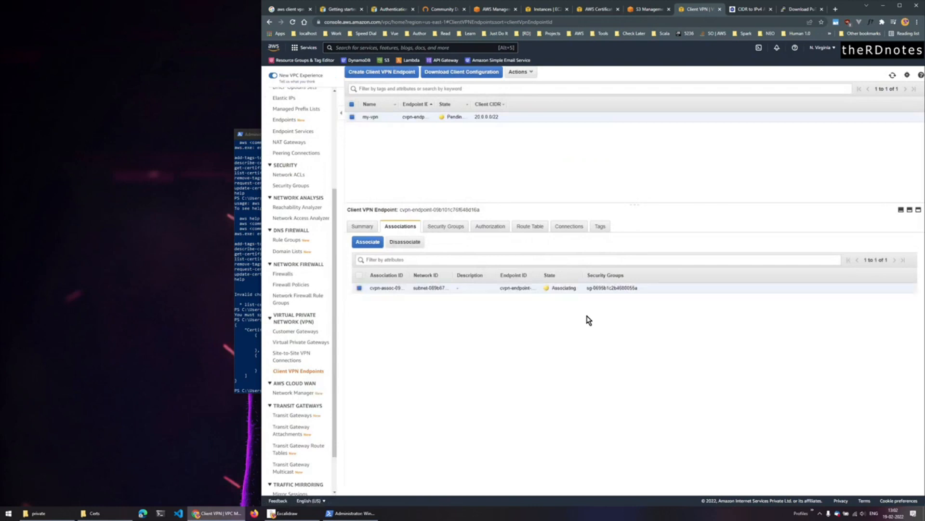
# Step: Review the security groups and authorization rules of my-vpn, including the blank form for a new authorization rule
pyautogui.click(444, 226)
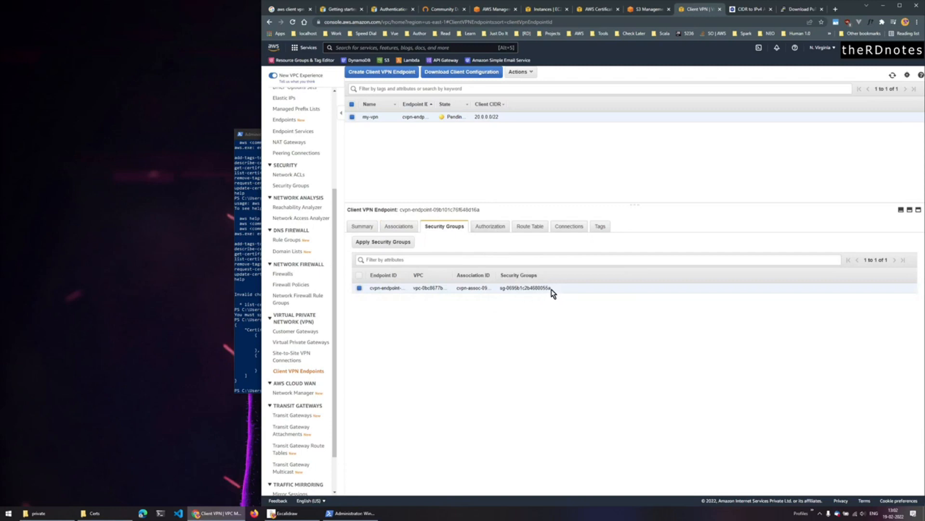
pyautogui.click(489, 226)
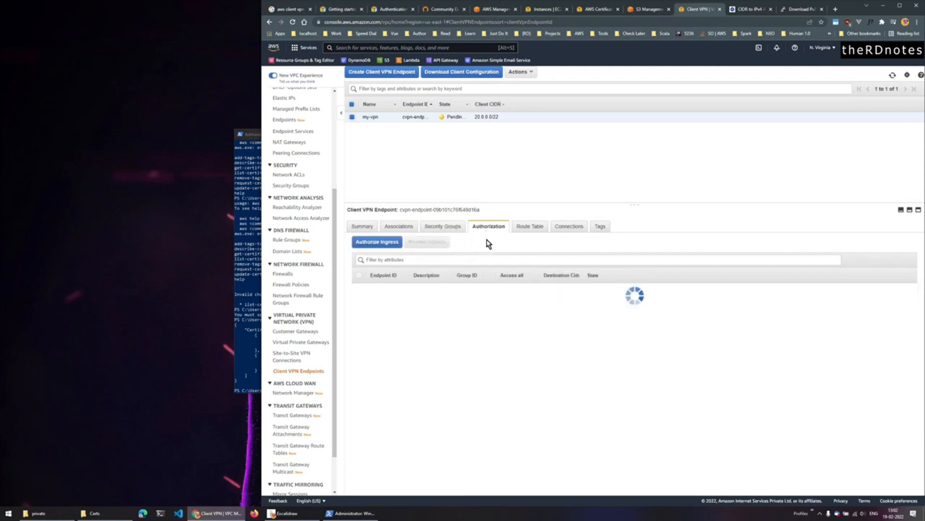
pyautogui.click(370, 242)
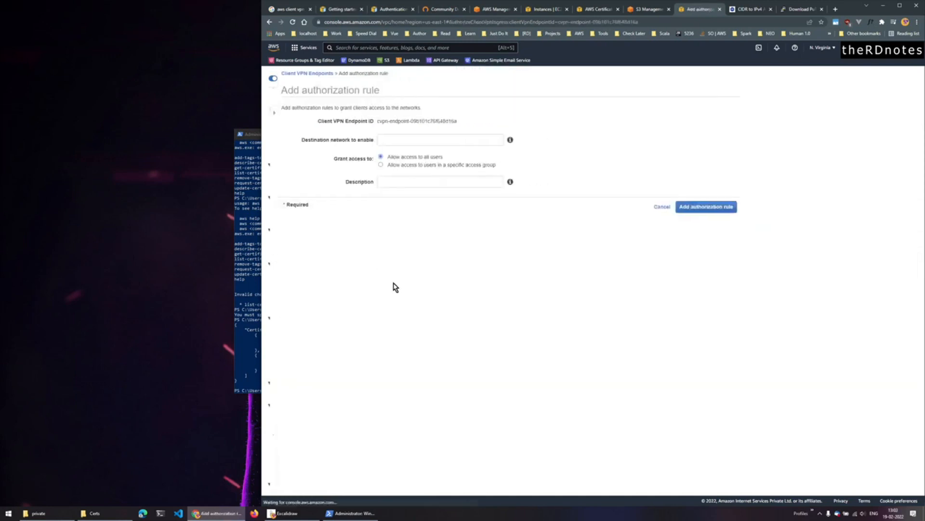
pyautogui.click(642, 209)
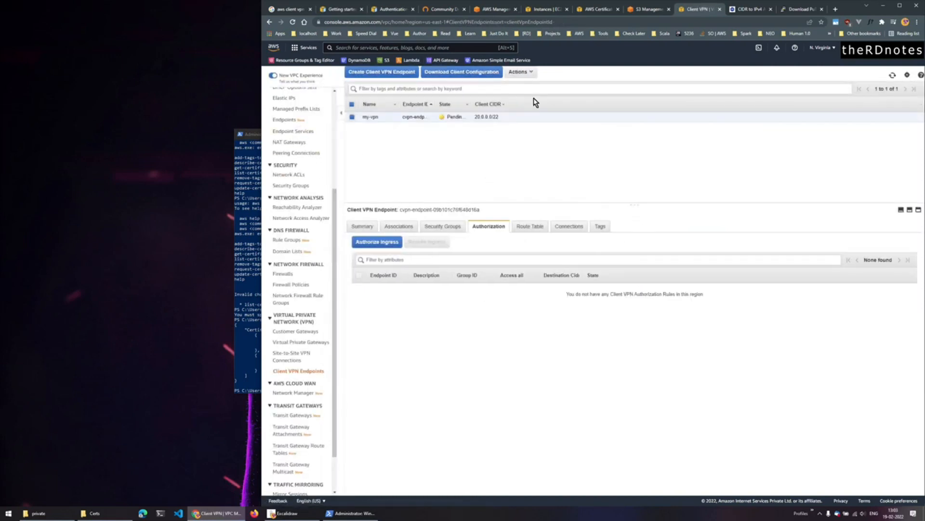
# Step: Find the VPC service from the Certificate Manager page and copy the IPv4 CIDR of my-vpc
pyautogui.click(598, 10)
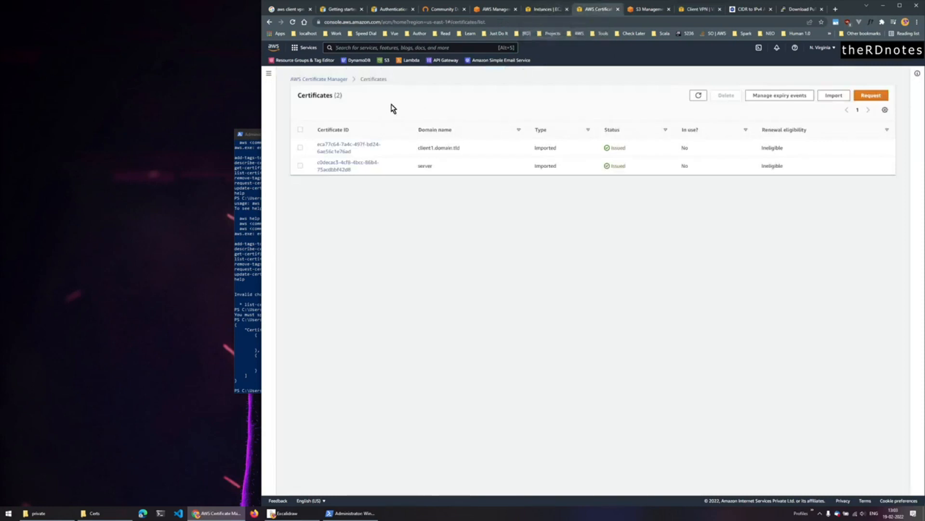
pyautogui.click(357, 47)
pyautogui.write('vpc')
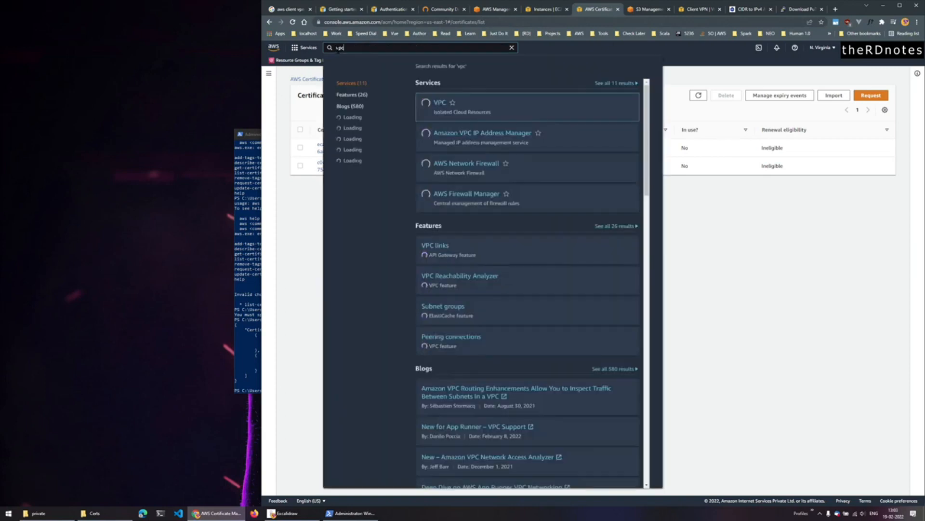
pyautogui.click(442, 105)
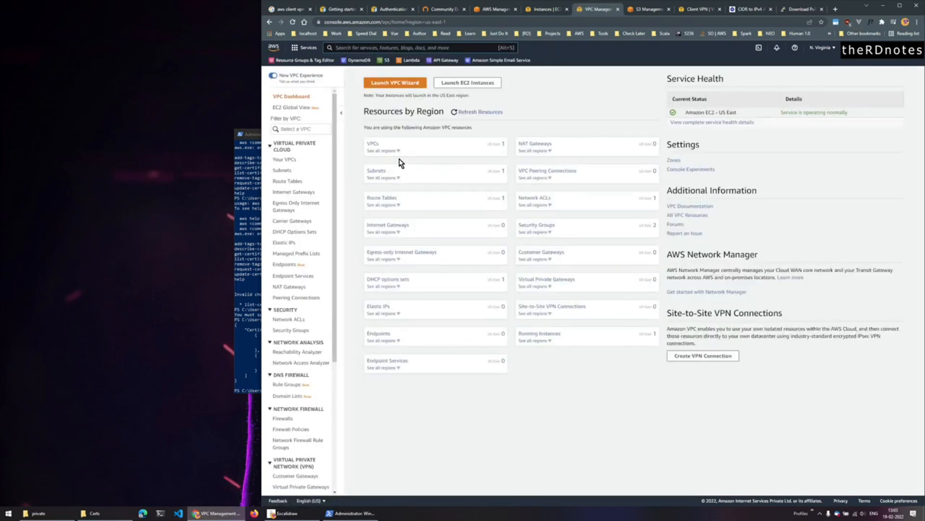
pyautogui.click(281, 159)
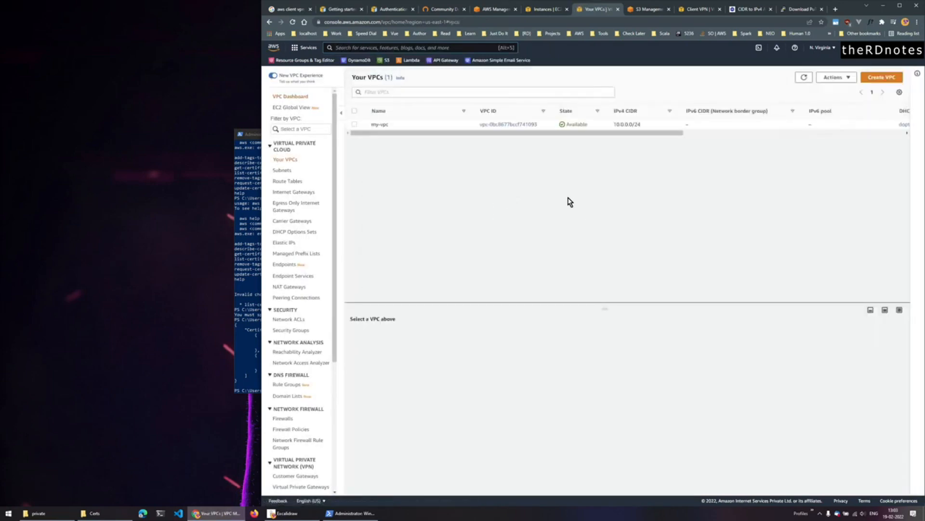
pyautogui.click(426, 126)
pyautogui.moveTo(646, 127); pyautogui.dragTo(611, 127)
pyautogui.hotkey('ctrl', 'c')
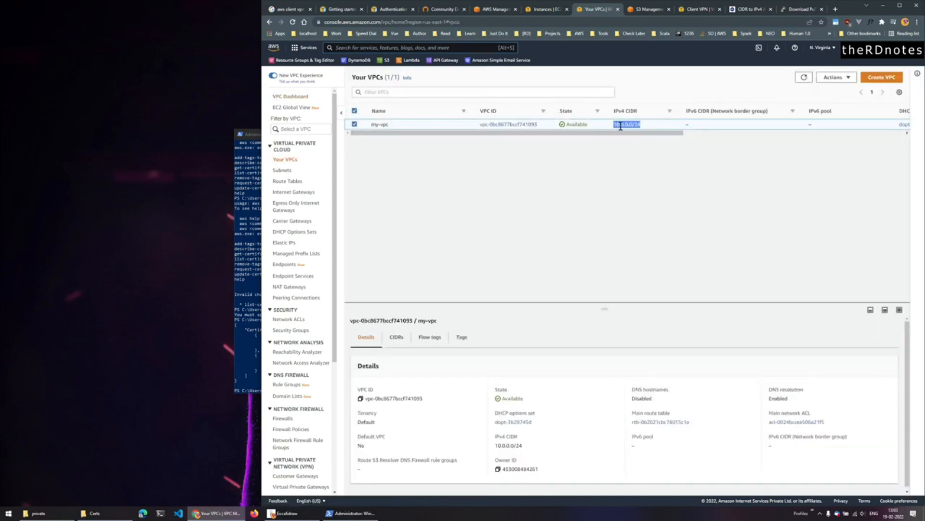
# Step: Close the S3 page and start an authorization rule for my-vpn with 10.0.0.0/24 as the destination network
pyautogui.middleClick(645, 13)
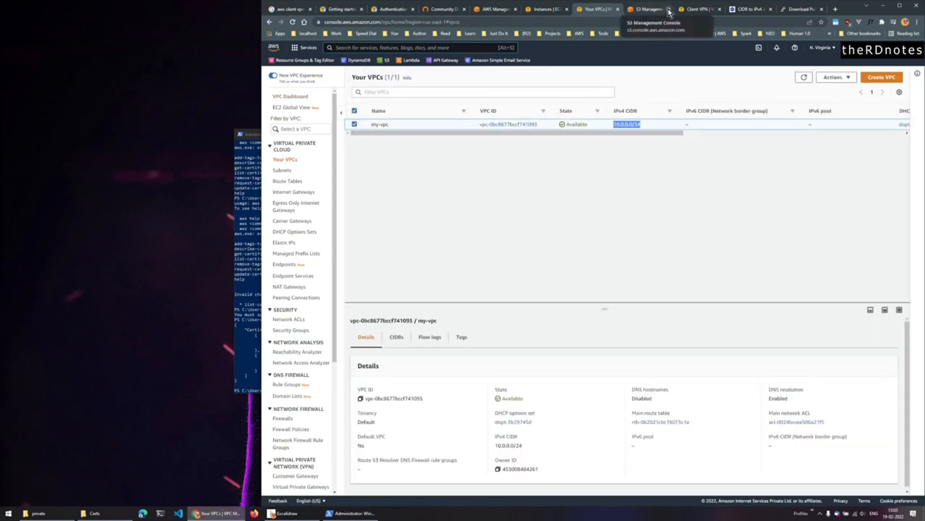
pyautogui.click(648, 12)
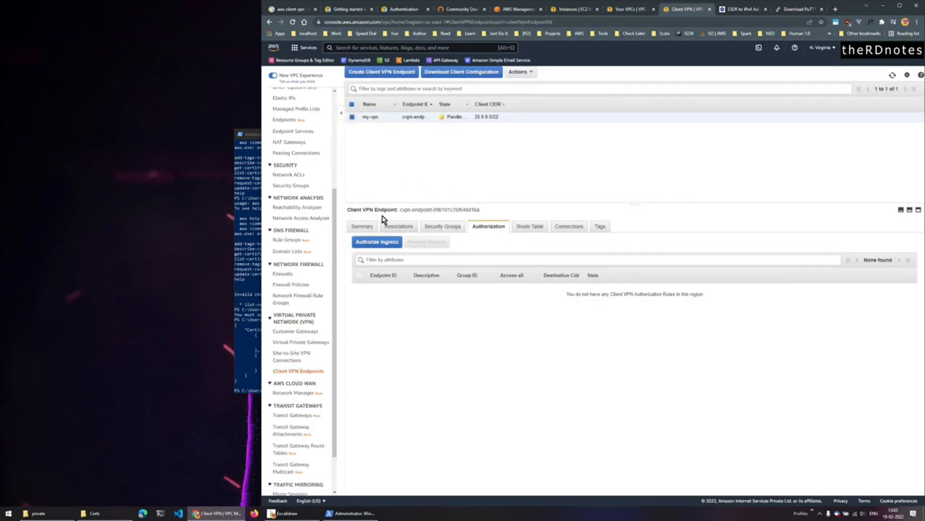
pyautogui.click(382, 242)
pyautogui.click(411, 141)
pyautogui.hotkey('ctrl', 'v')
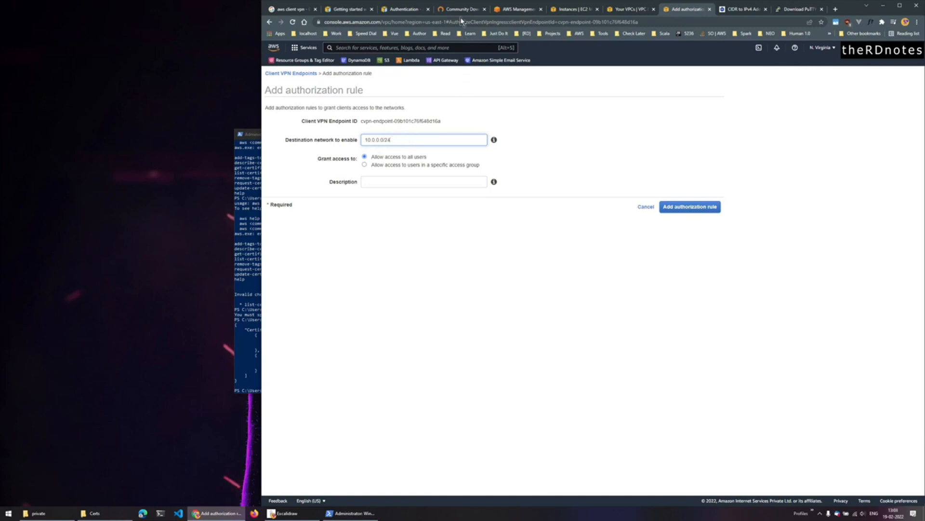
# Step: Calculate the IP range of 10.0.0.0/24 with the CIDR to IPv4 converter and examine its last IP
pyautogui.click(740, 9)
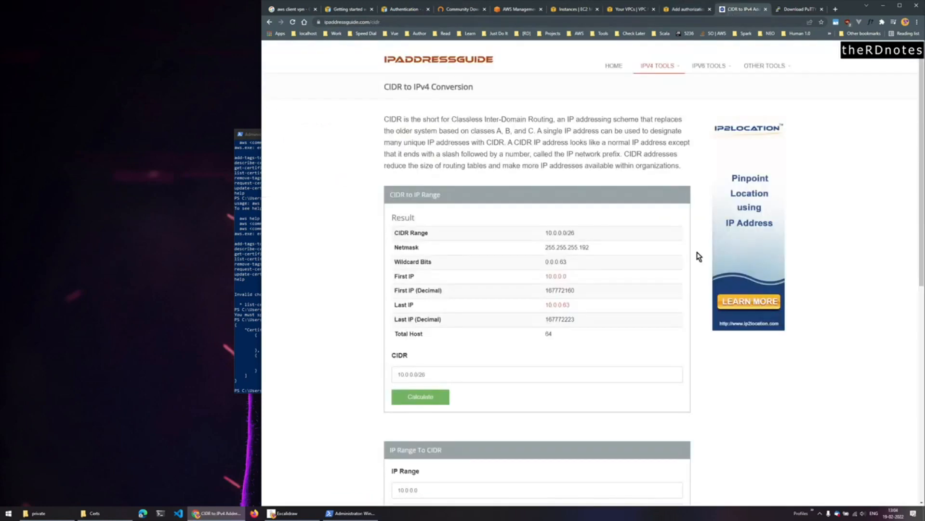
pyautogui.moveTo(428, 375); pyautogui.dragTo(366, 375)
pyautogui.hotkey('ctrl', 'v')
pyautogui.click(429, 398)
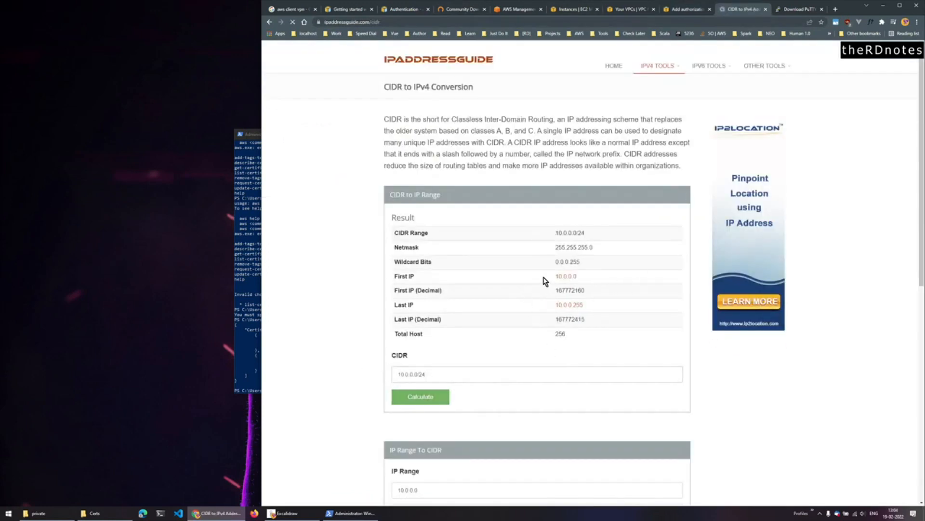
pyautogui.moveTo(595, 306); pyautogui.dragTo(542, 305)
# Step: Return to the authorization form and add the 10.0.0.0/24 rule with access allowed to all users
pyautogui.click(629, 10)
pyautogui.click(682, 10)
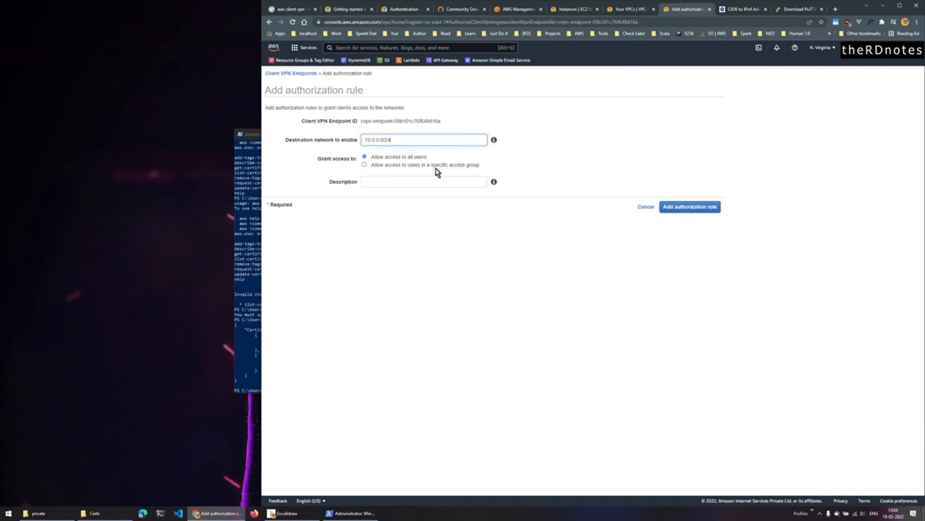
pyautogui.click(701, 210)
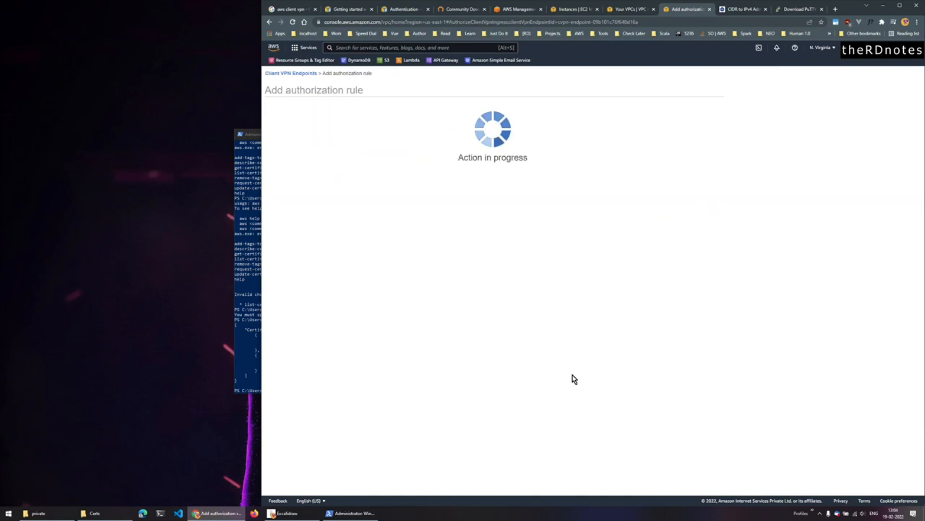
pyautogui.click(598, 140)
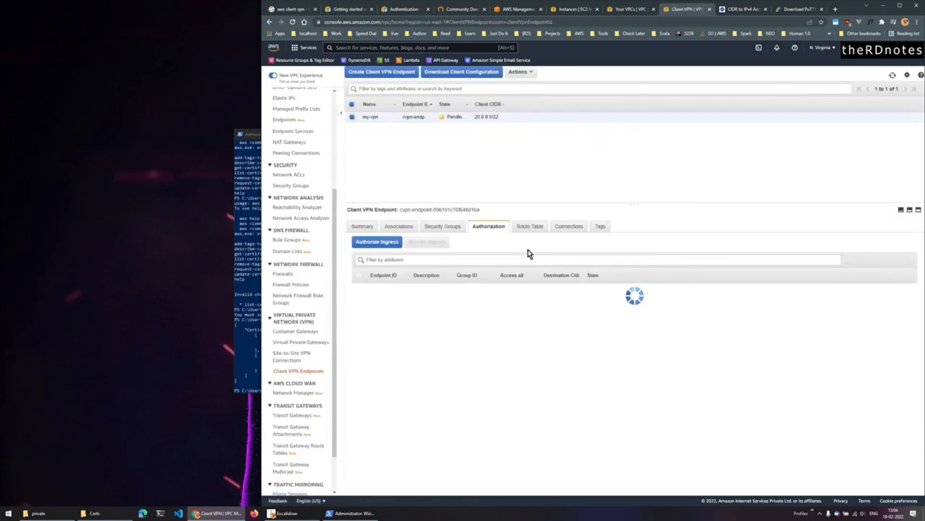
# Step: Check the destination of my-vpn's default route and the state of its subnet association
pyautogui.click(529, 227)
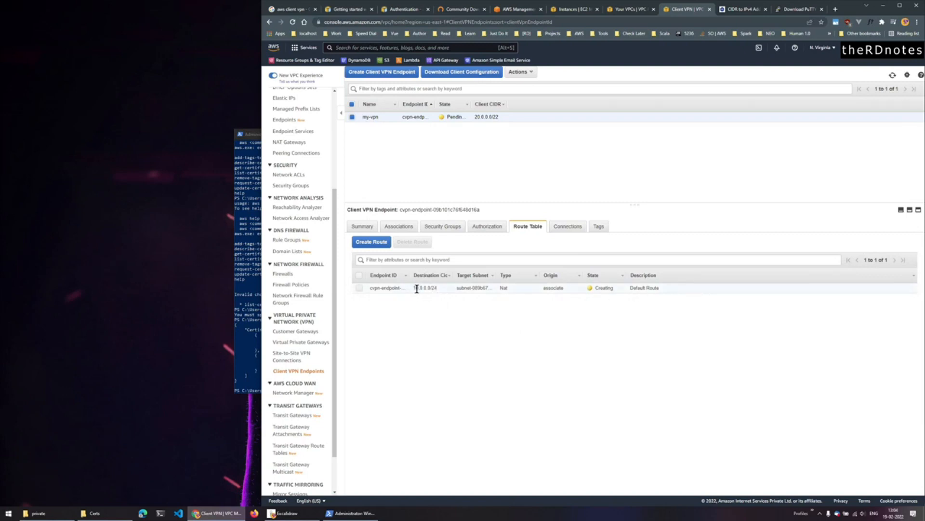
pyautogui.moveTo(414, 289); pyautogui.dragTo(439, 291)
pyautogui.click(439, 291)
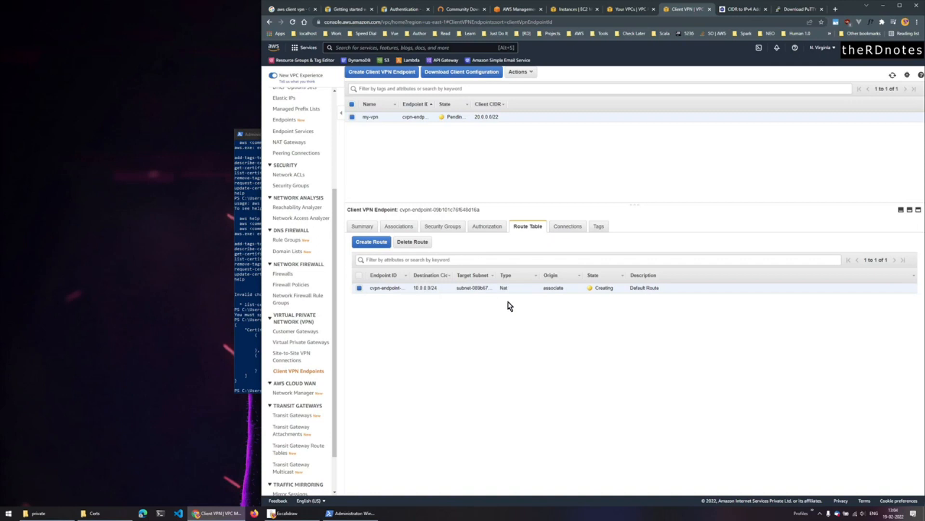
pyautogui.click(408, 227)
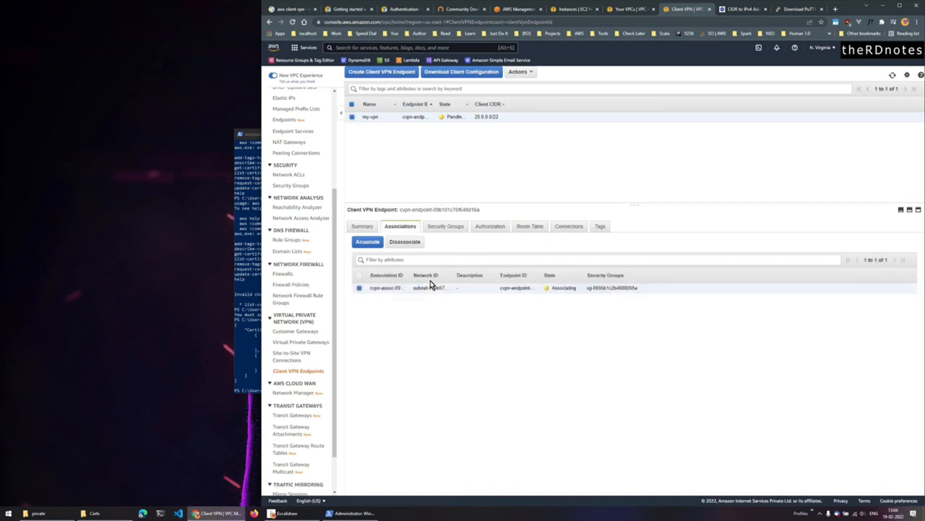
# Step: Check my-vpn's security groups, authorization rules and route table, widen the endpoint list's State column and refresh the list
pyautogui.click(441, 226)
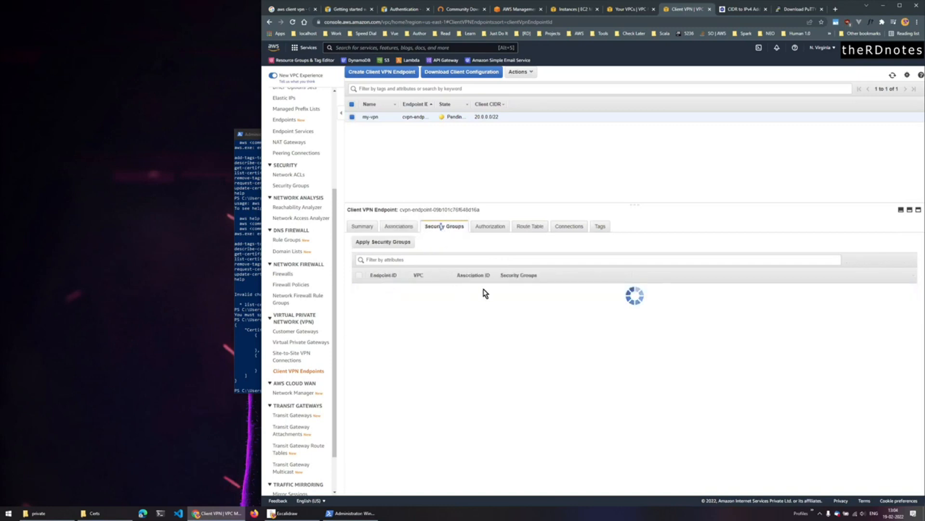
pyautogui.click(496, 226)
pyautogui.click(536, 228)
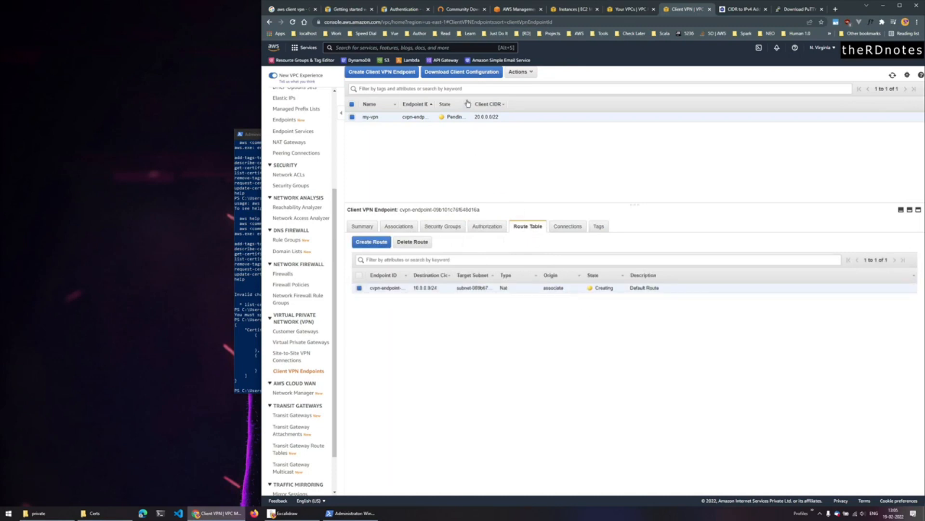
pyautogui.moveTo(473, 105); pyautogui.dragTo(502, 105)
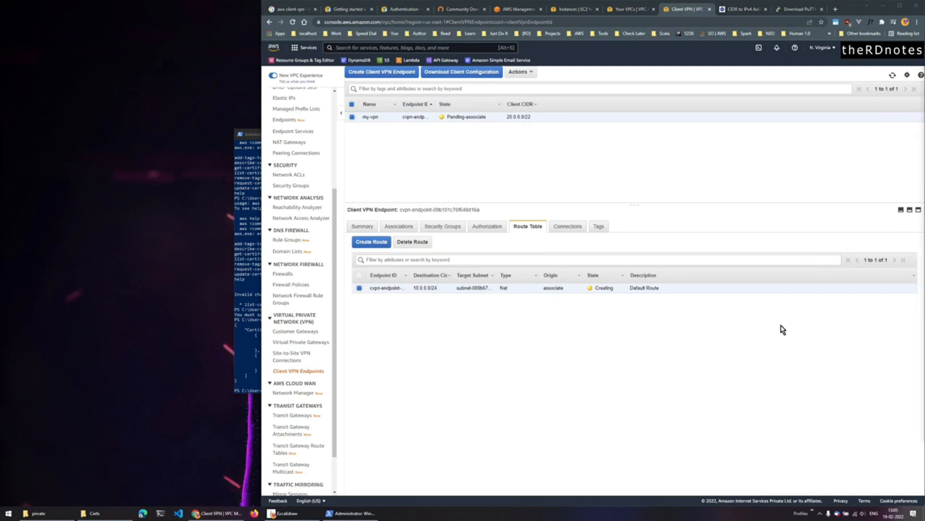
pyautogui.click(893, 76)
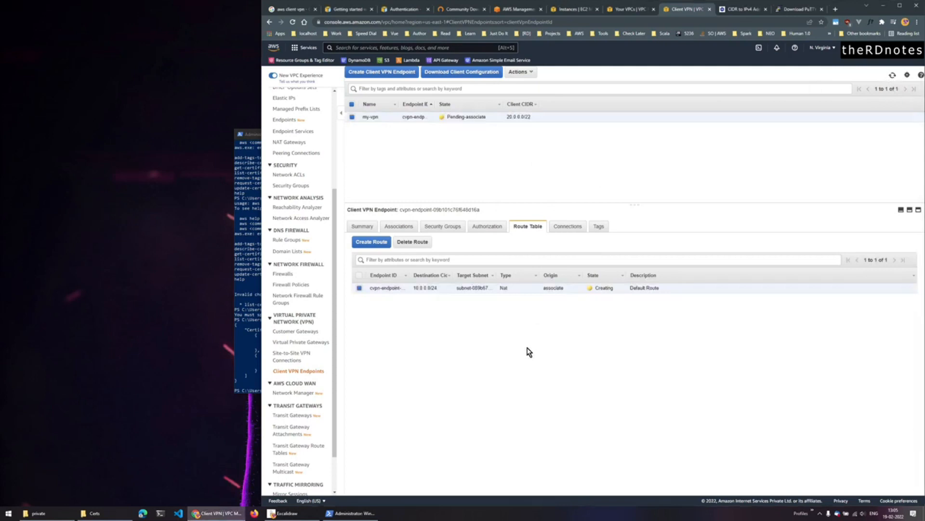
# Step: Download my-vpn's client configuration to the Desktop as downloaded-client-config.ovpn
pyautogui.click(463, 73)
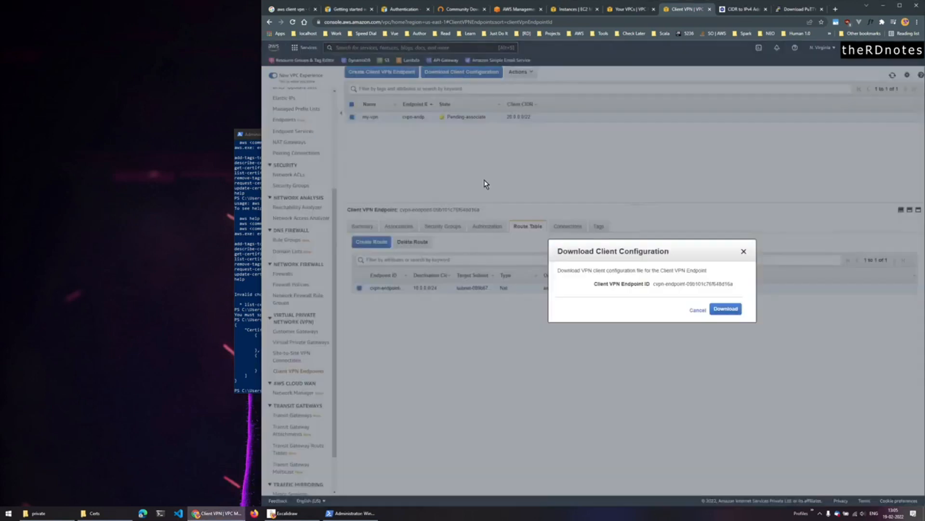
pyautogui.click(725, 309)
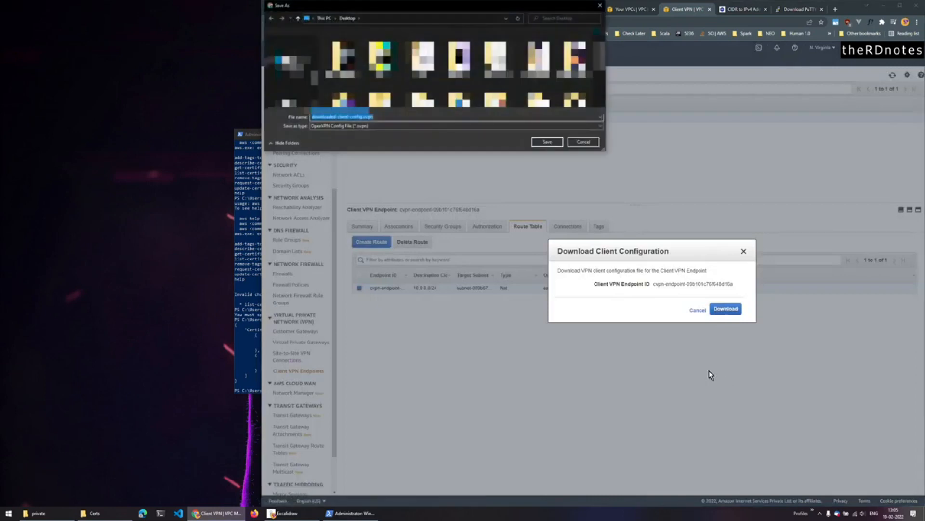
pyautogui.click(559, 144)
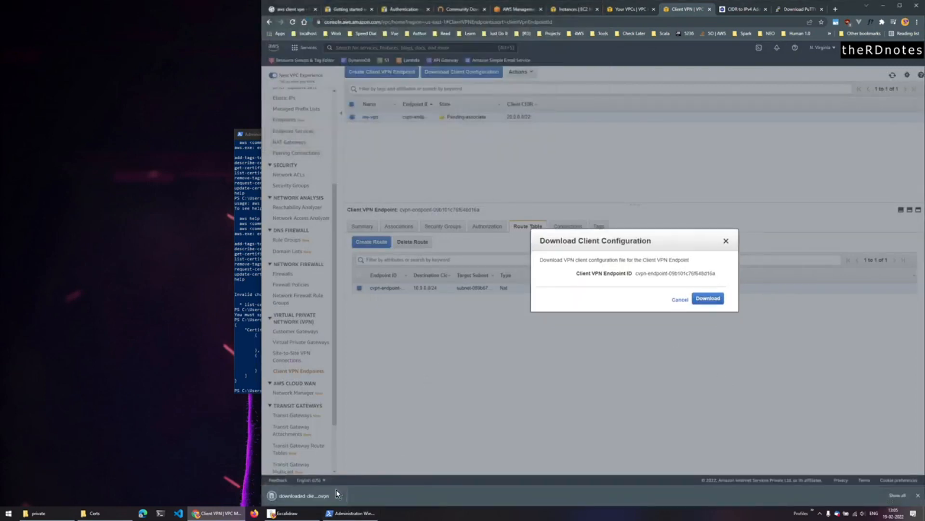
# Step: Locate the downloaded configuration file in its folder, open it in Visual Studio Code and close the release notes
pyautogui.click(339, 496)
pyautogui.click(359, 471)
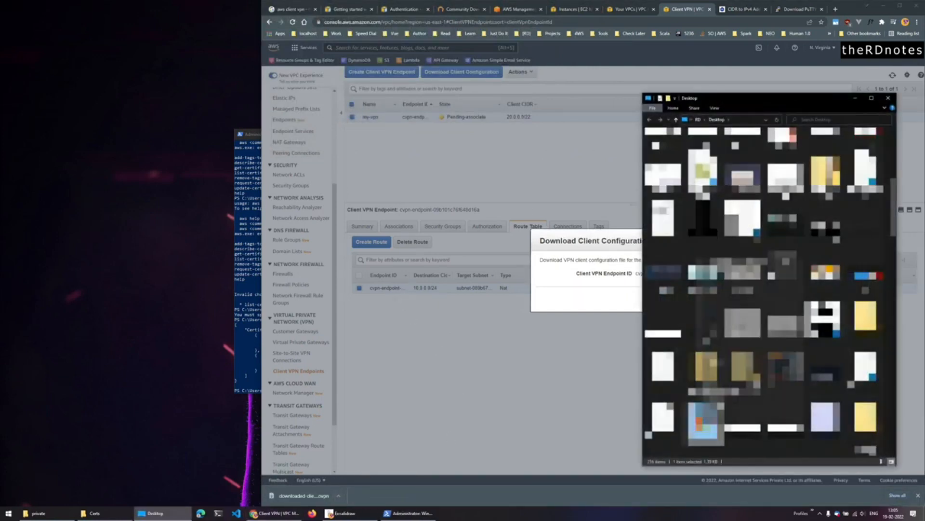
pyautogui.doubleClick(812, 153)
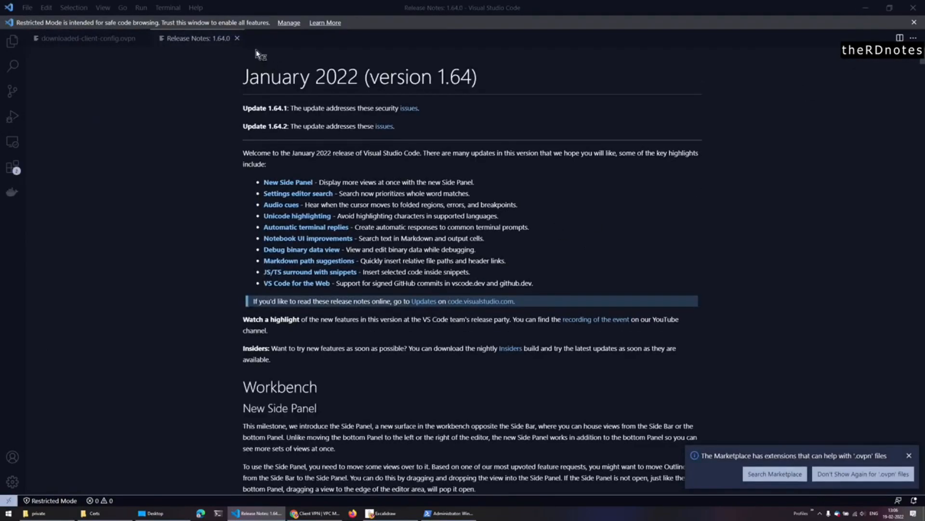
pyautogui.click(237, 39)
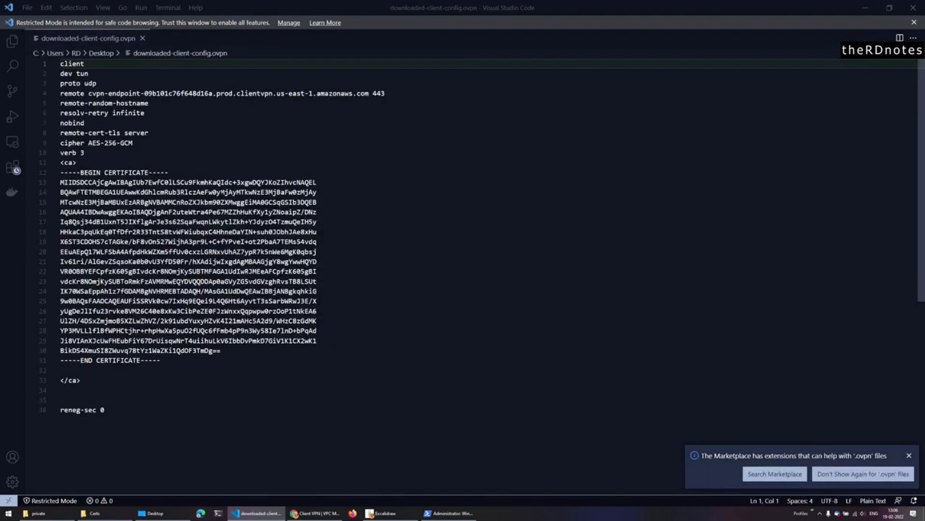
# Step: Examine the <ca> certificate block in the configuration file and look at the files in the Certs folder
pyautogui.click(100, 380)
pyautogui.moveTo(86, 380); pyautogui.dragTo(58, 172)
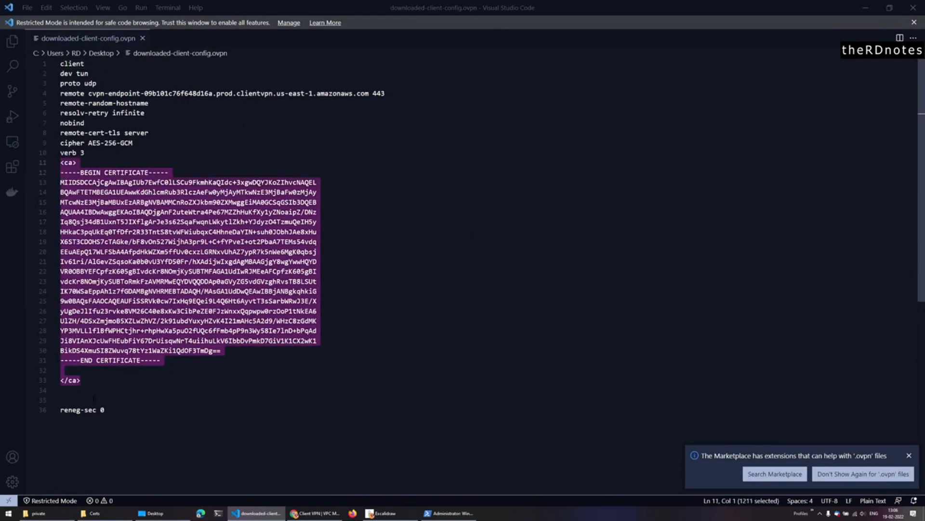
pyautogui.click(124, 380)
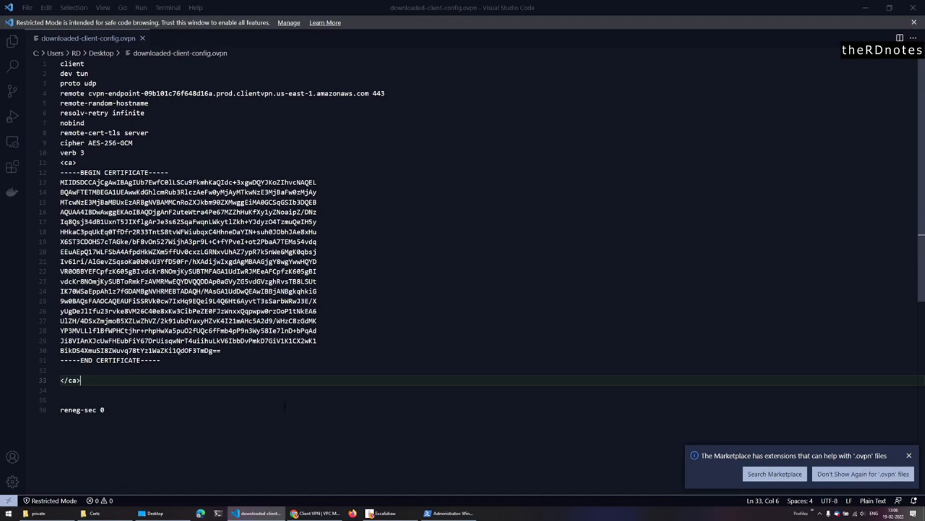
pyautogui.click(94, 513)
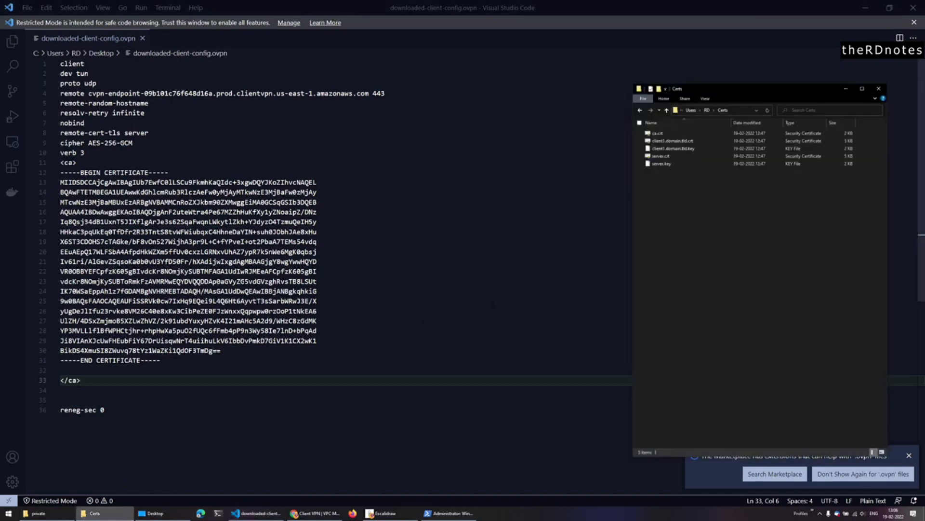
# Step: Switch to the AWS Client VPN getting started guide and read from Step 3 through Step 6 on preparing the configuration file
pyautogui.hotkey('alt', 'Tab')
pyautogui.scroll(-8, 496, 353)
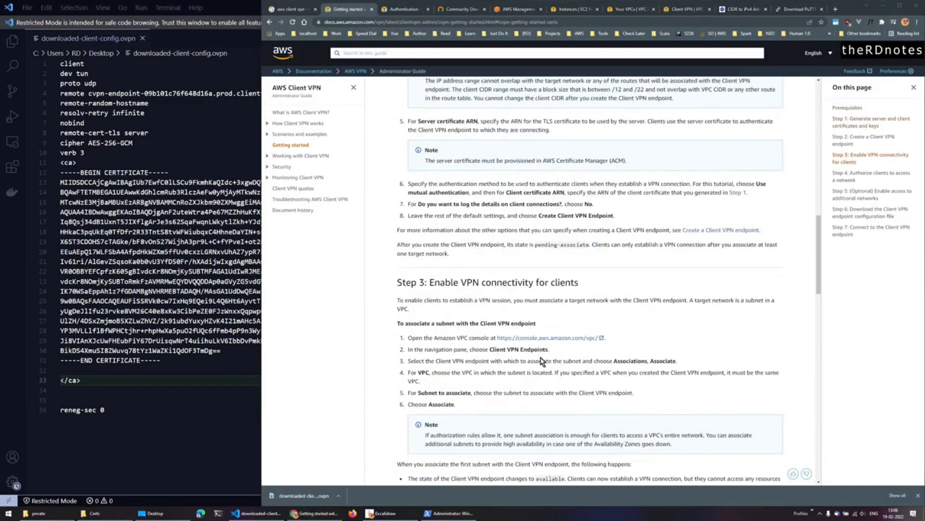
pyautogui.scroll(-1, 538, 390)
pyautogui.scroll(-2, 538, 390)
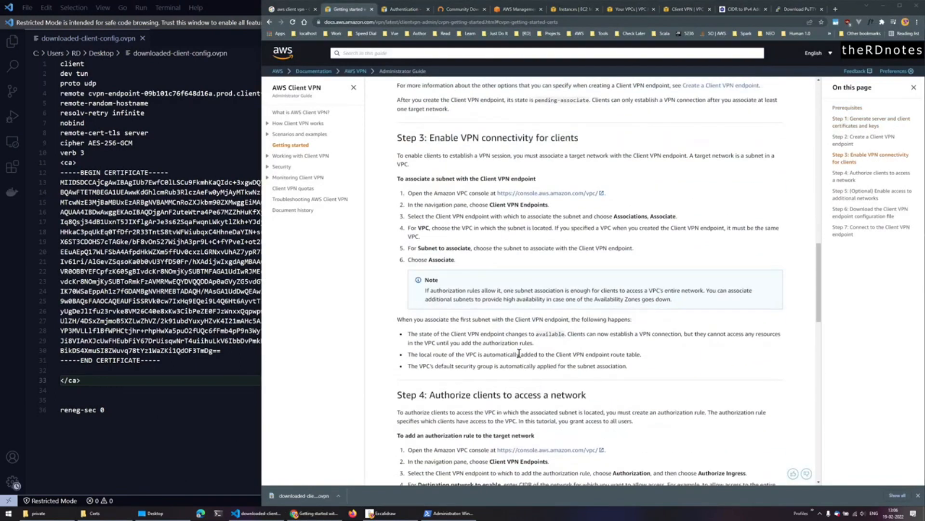
pyautogui.scroll(-4, 522, 363)
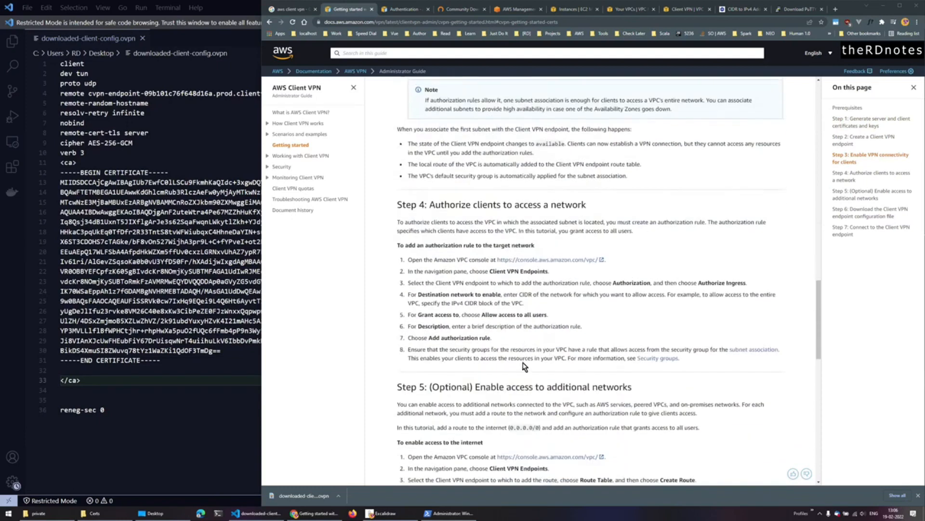
pyautogui.moveTo(426, 202); pyautogui.dragTo(547, 217)
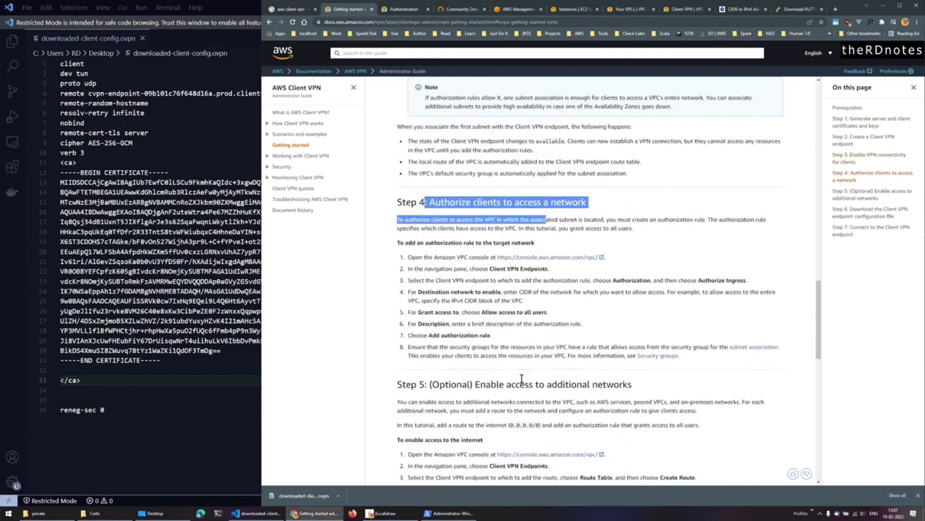
pyautogui.click(504, 341)
pyautogui.scroll(-3, 522, 378)
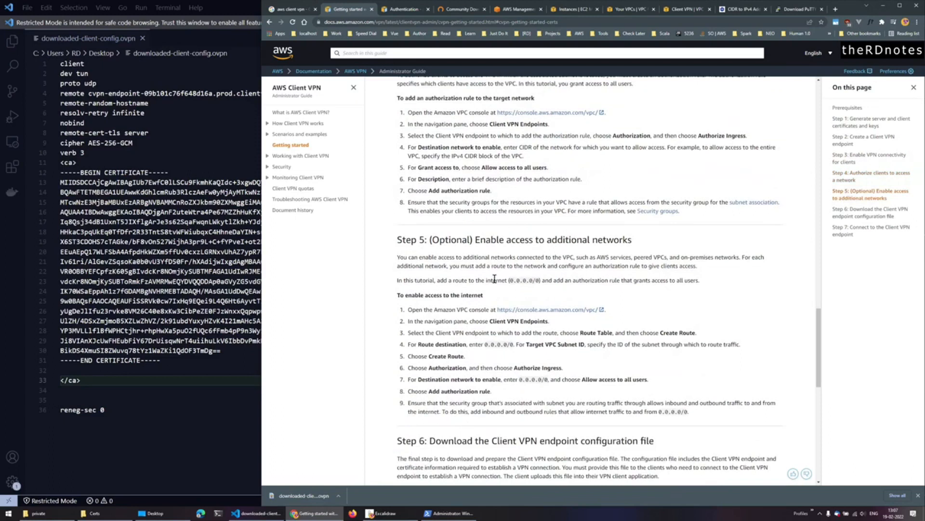
pyautogui.moveTo(482, 280); pyautogui.dragTo(563, 280)
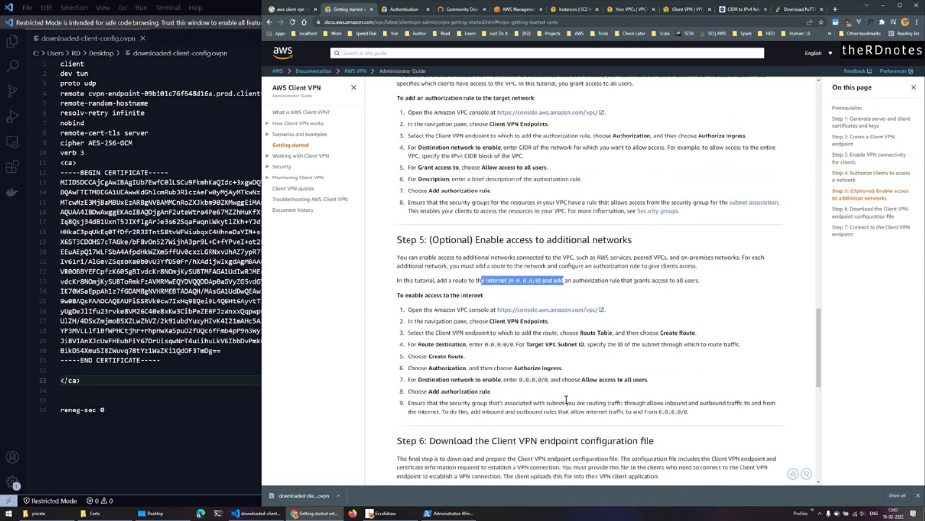
pyautogui.scroll(-4, 571, 350)
pyautogui.moveTo(430, 247); pyautogui.dragTo(657, 249)
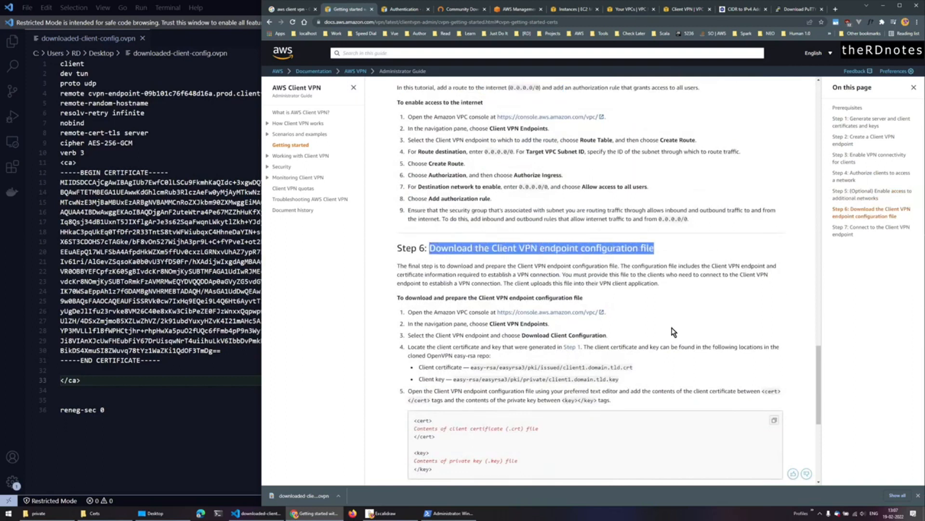
pyautogui.scroll(-2, 673, 331)
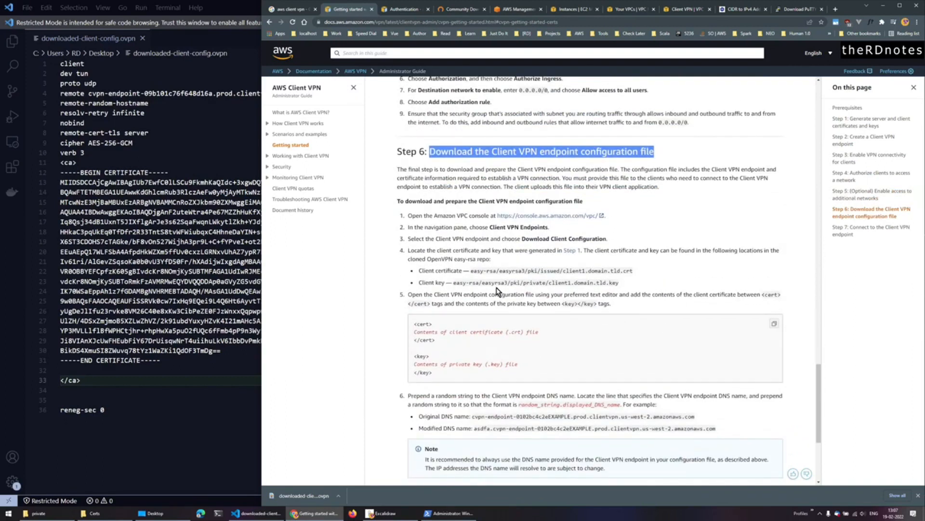
# Step: Copy the guide's <cert> and <key> template and insert it below the </ca> tag in downloaded-client-config.ovpn
pyautogui.moveTo(414, 328); pyautogui.dragTo(434, 375)
pyautogui.hotkey('ctrl', 'c')
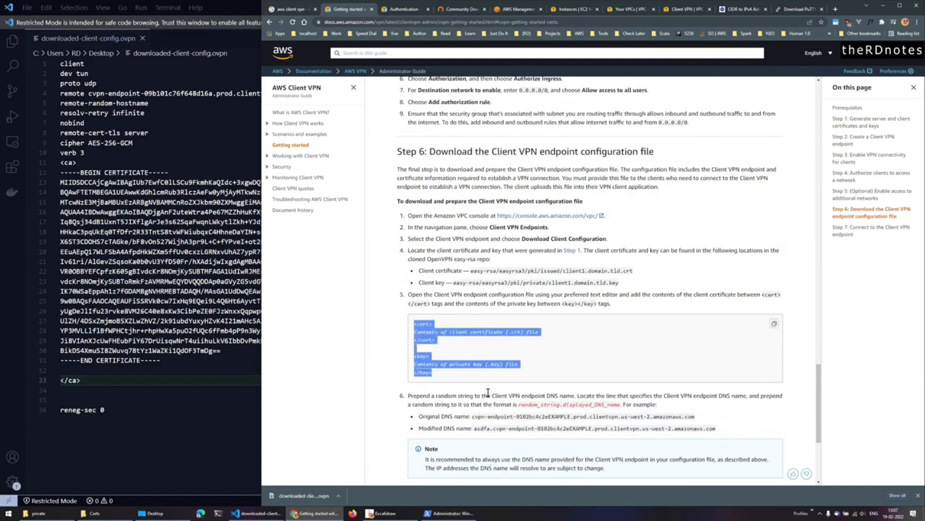
pyautogui.click(96, 383)
pyautogui.press('Return')
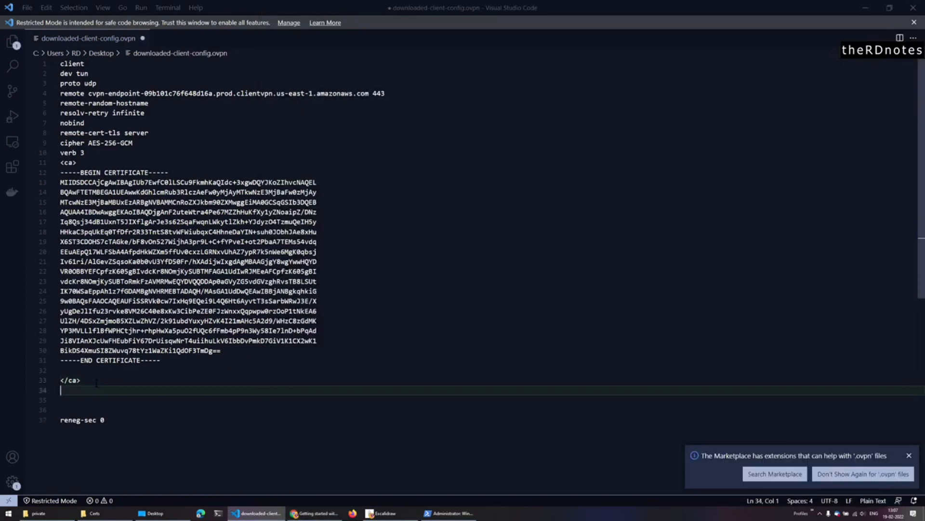
pyautogui.hotkey('ctrl', 'v')
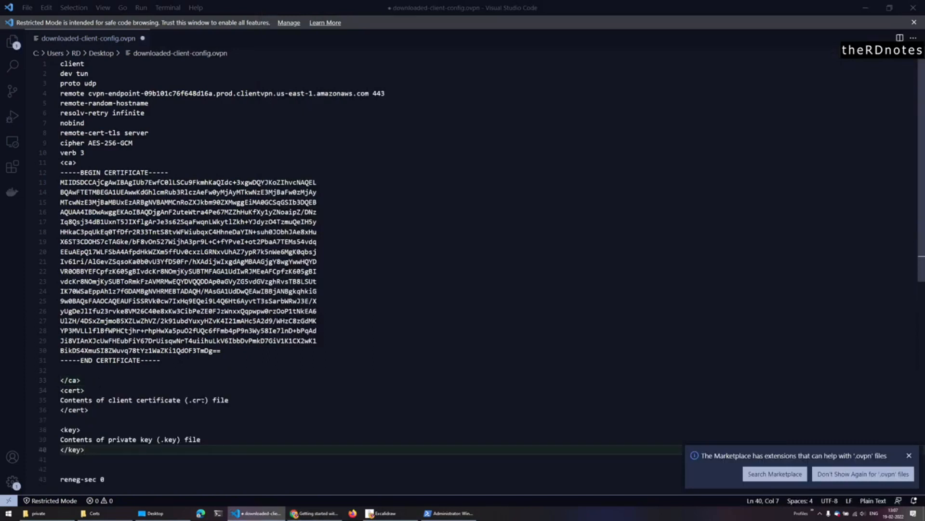
# Step: Replace the placeholder between the <cert> tags with the full contents of client1.domain.tld.crt from the Certs folder
pyautogui.moveTo(108, 400); pyautogui.dragTo(216, 400)
pyautogui.click(94, 513)
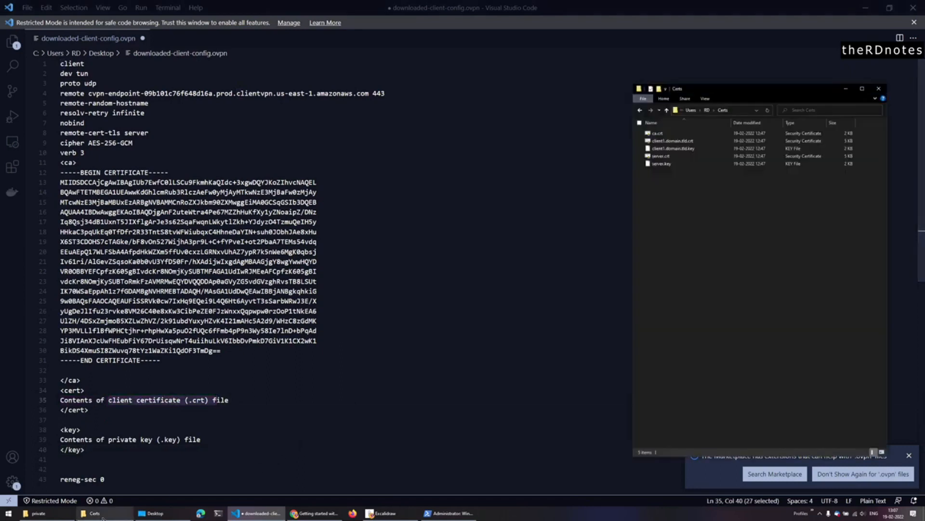
pyautogui.click(675, 140)
pyautogui.moveTo(674, 141); pyautogui.dragTo(584, 152)
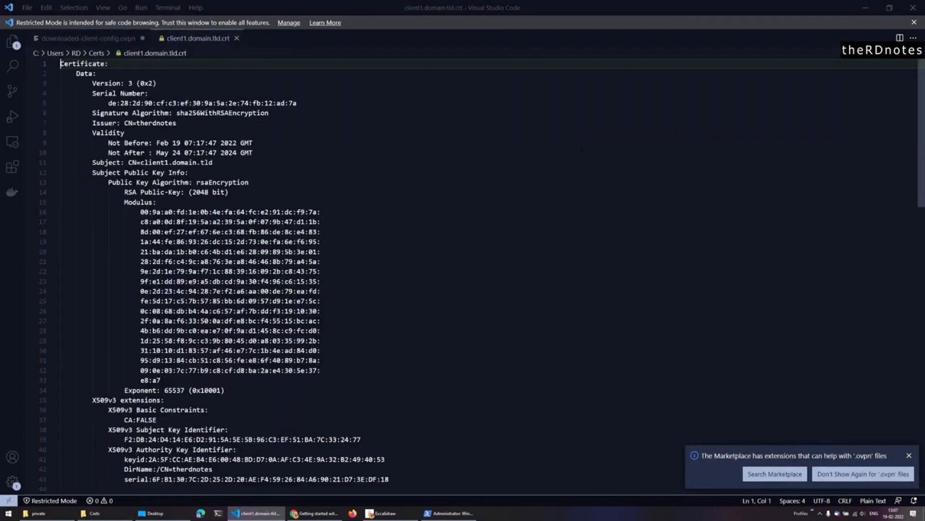
pyautogui.hotkey('ctrl', 'a')
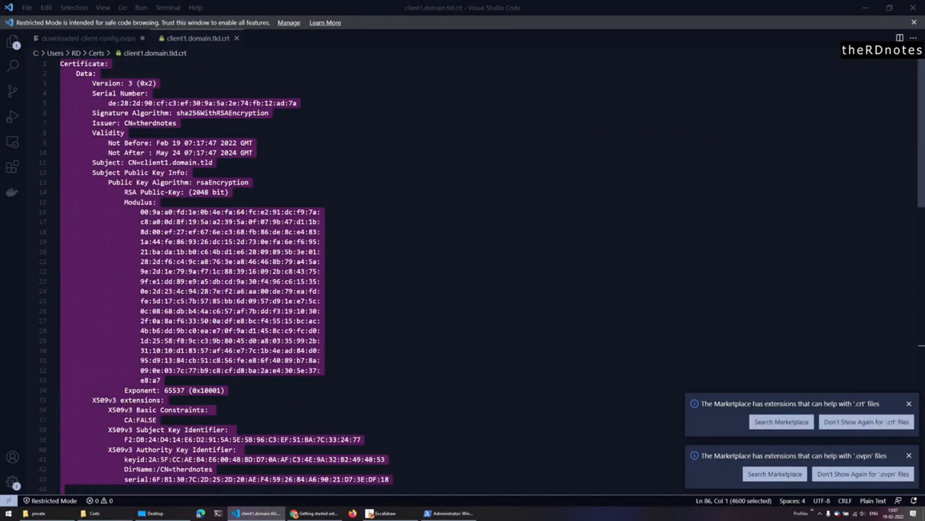
pyautogui.click(89, 38)
pyautogui.click(89, 410)
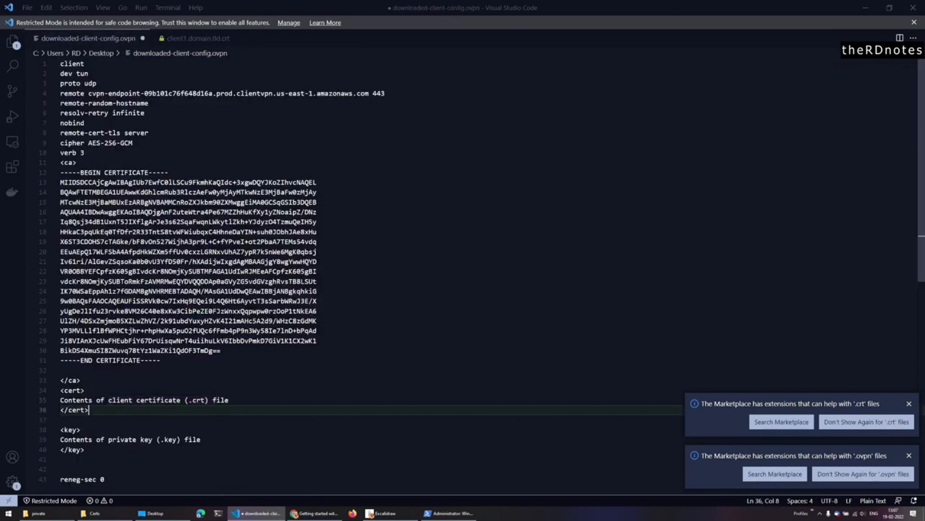
pyautogui.moveTo(232, 400); pyautogui.dragTo(54, 407)
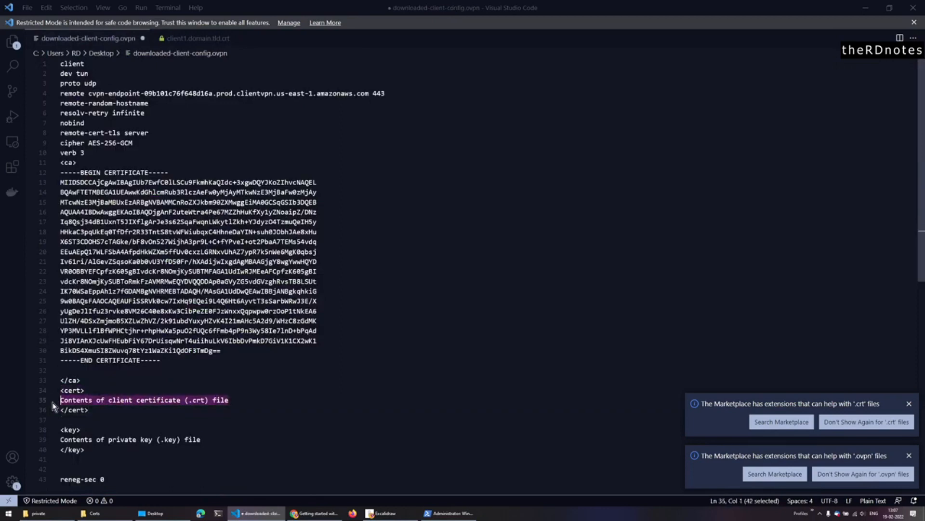
pyautogui.hotkey('ctrl', 'v')
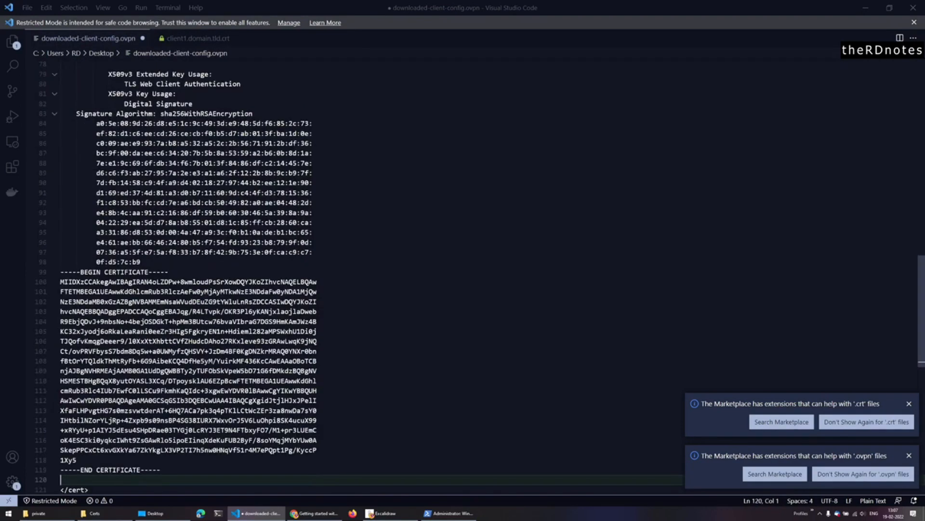
# Step: Replace the placeholder between the <key> tags with the private key contents of client1.domain.tld.key from the Certs folder
pyautogui.scroll(-5, 463, 270)
pyautogui.click(72, 353)
pyautogui.click(207, 364)
pyautogui.hotkey('alt', 'Tab')
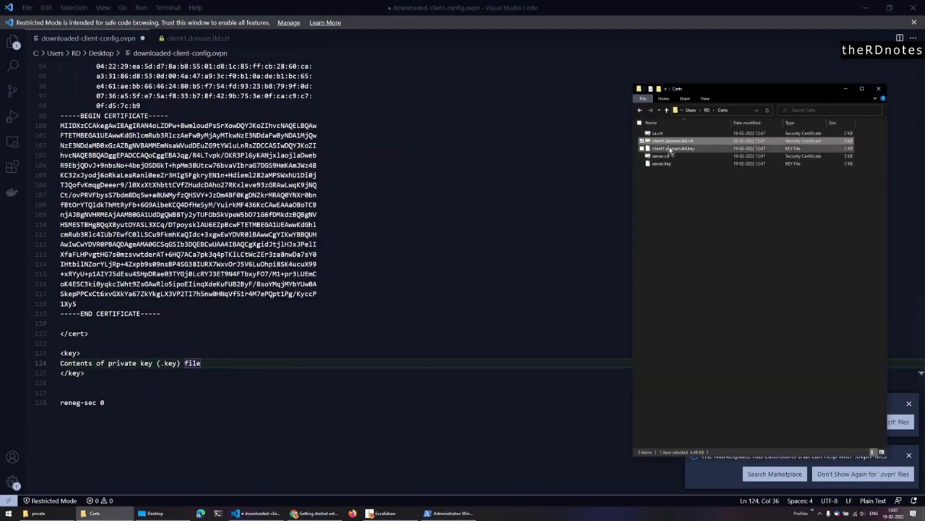
pyautogui.click(685, 149)
pyautogui.moveTo(688, 153); pyautogui.dragTo(386, 302)
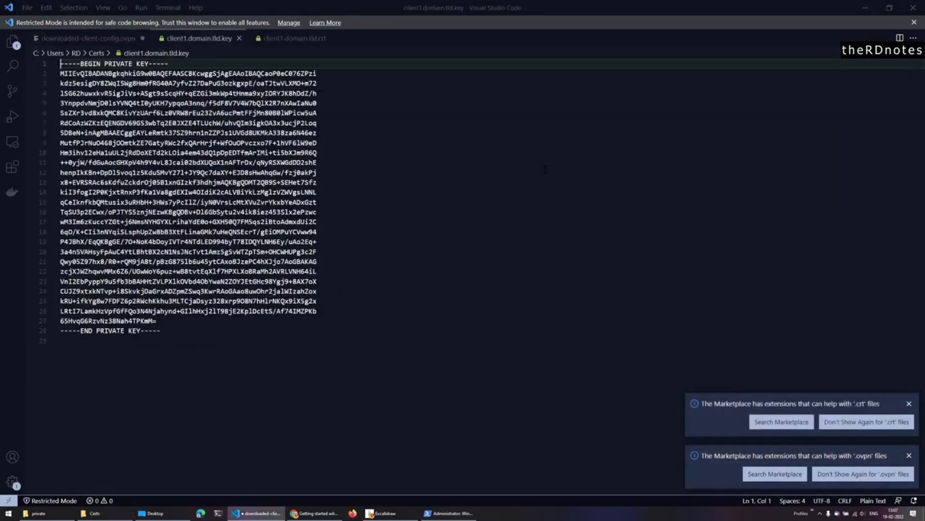
pyautogui.hotkey('ctrl', 'a')
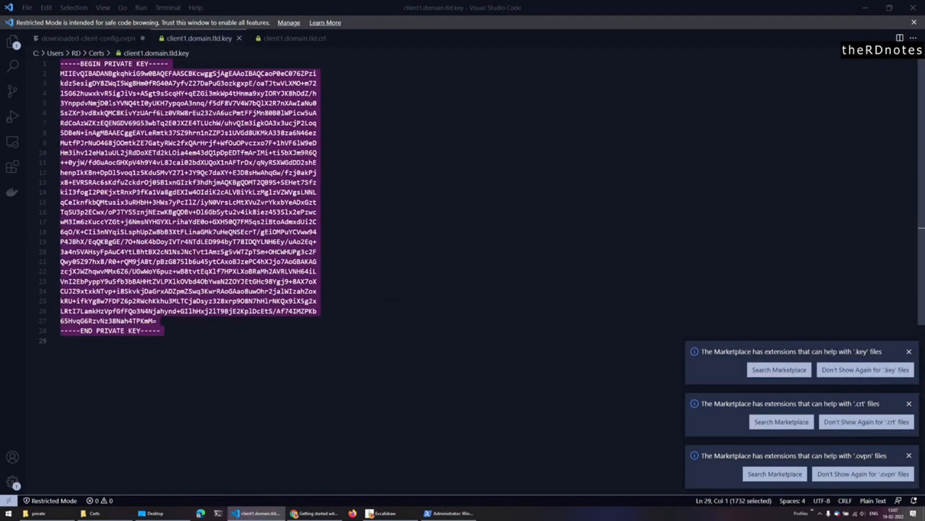
pyautogui.click(90, 40)
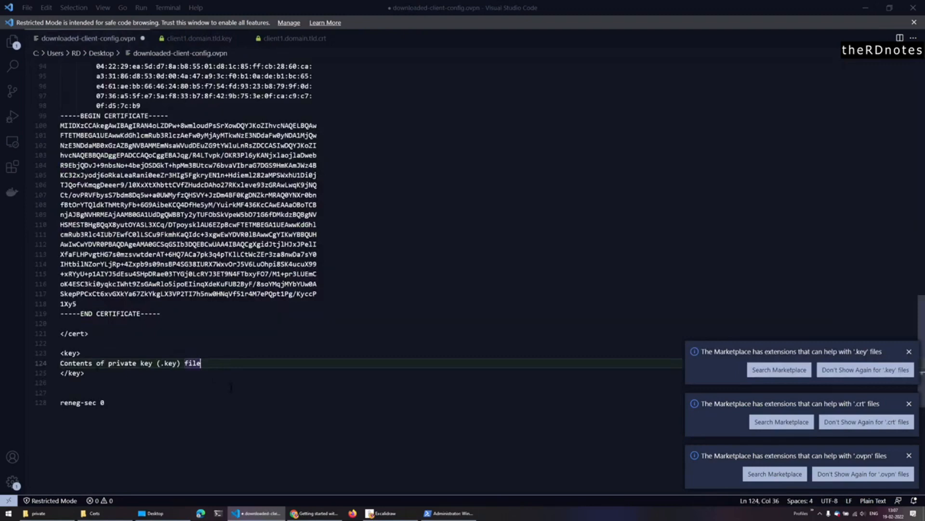
pyautogui.hotkey('shift', 'Home')
pyautogui.hotkey('ctrl', 'v')
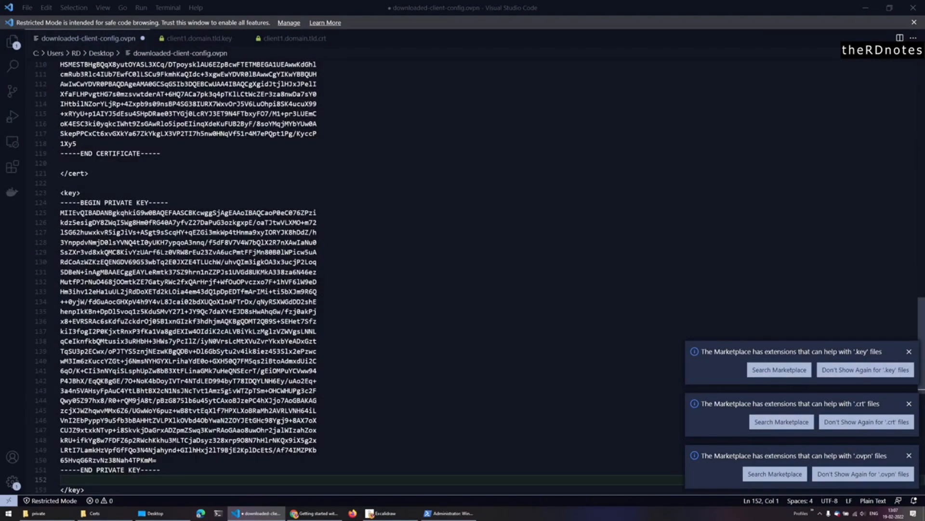
# Step: Prepend "therdnotes." to the endpoint DNS name on the remote line of downloaded-client-config.ovpn and save the file
pyautogui.scroll(20, 124, 409)
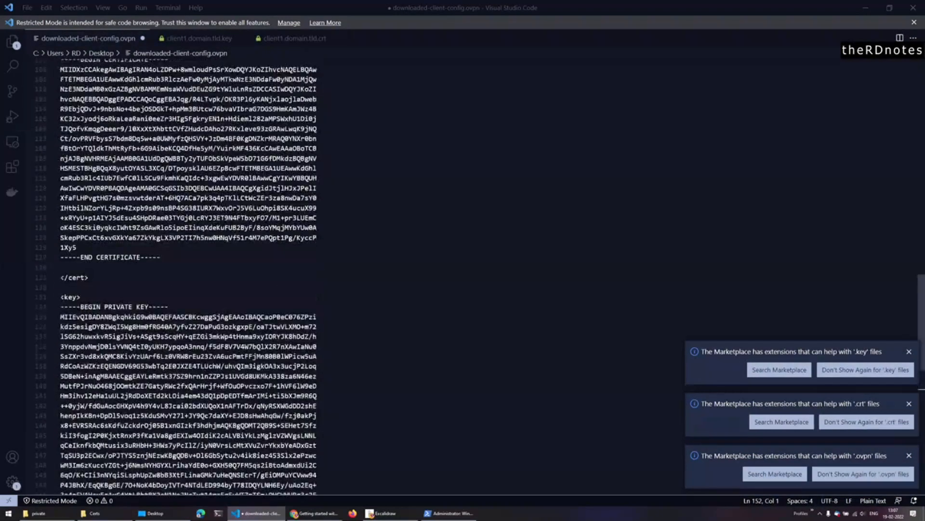
pyautogui.scroll(18, 133, 375)
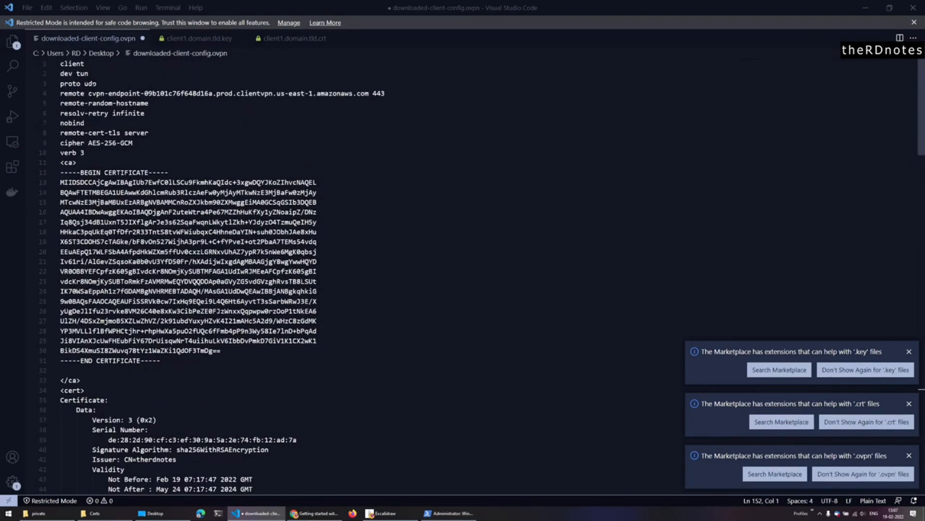
pyautogui.click(89, 93)
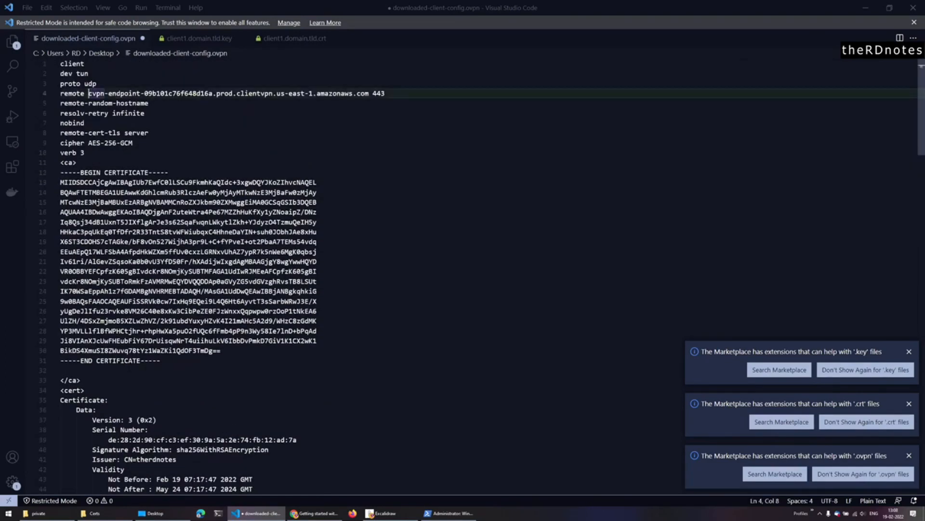
pyautogui.write('therd')
pyautogui.write('notes./')
pyautogui.press('BackSpace')
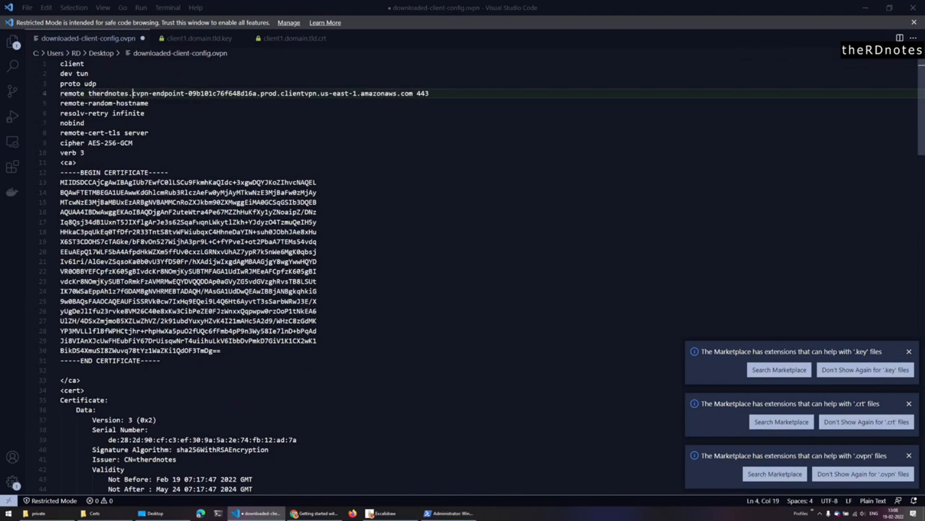
pyautogui.hotkey('ctrl', 's')
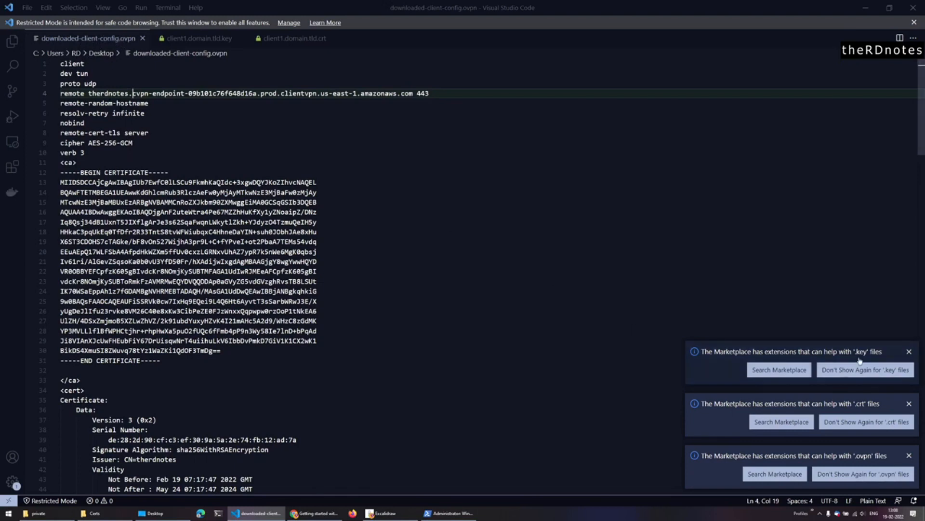
# Step: Dismiss the three Marketplace extension suggestions for .key, .crt and .ovpn files
pyautogui.click(909, 351)
pyautogui.click(909, 403)
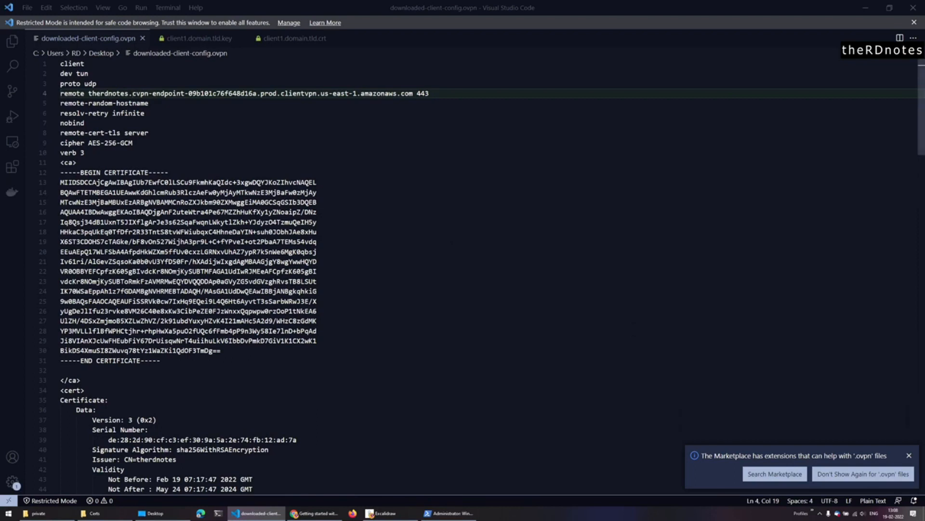
pyautogui.click(909, 455)
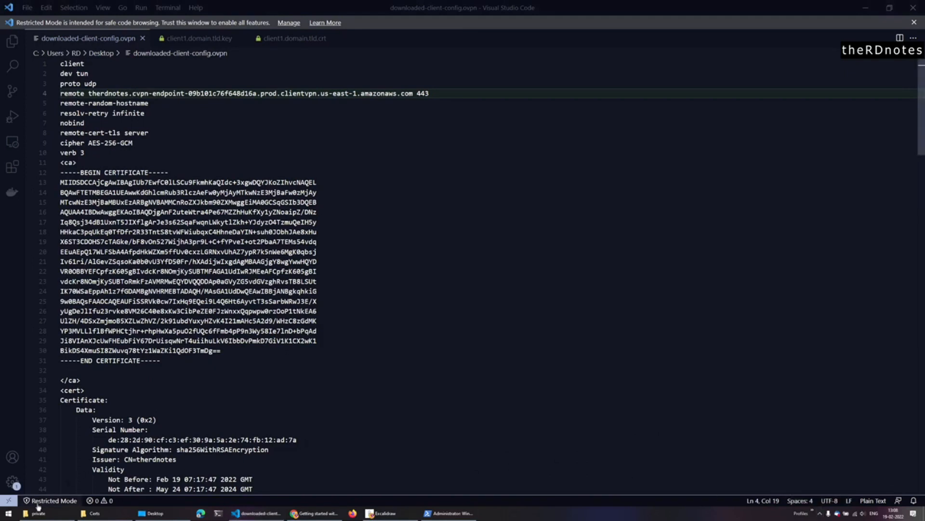
# Step: Launch OpenVPN GUI and start importing a configuration from a file
pyautogui.click(9, 513)
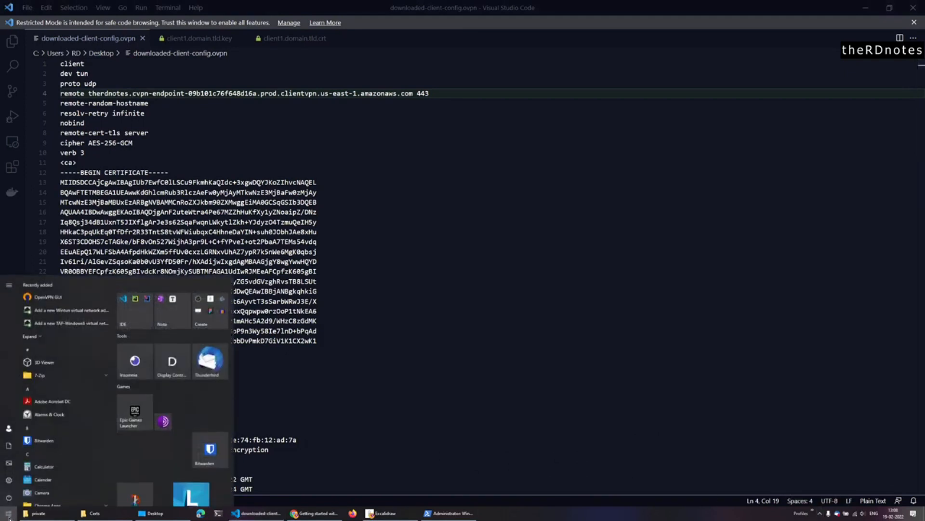
pyautogui.click(59, 310)
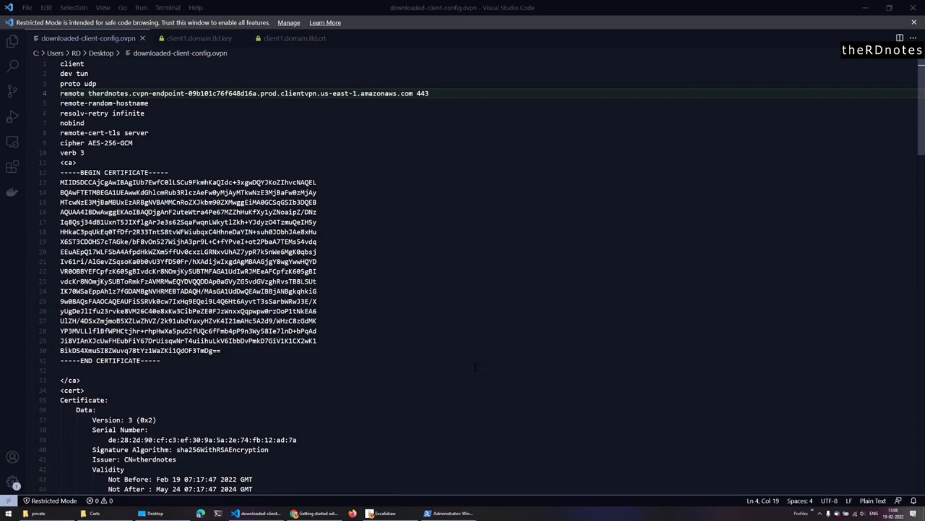
pyautogui.click(820, 513)
pyautogui.rightClick(813, 500)
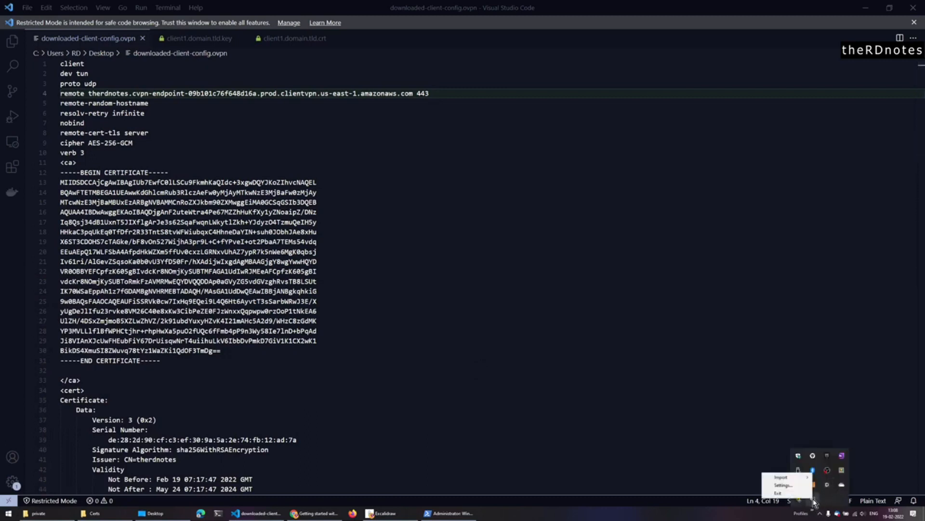
pyautogui.moveTo(801, 477)
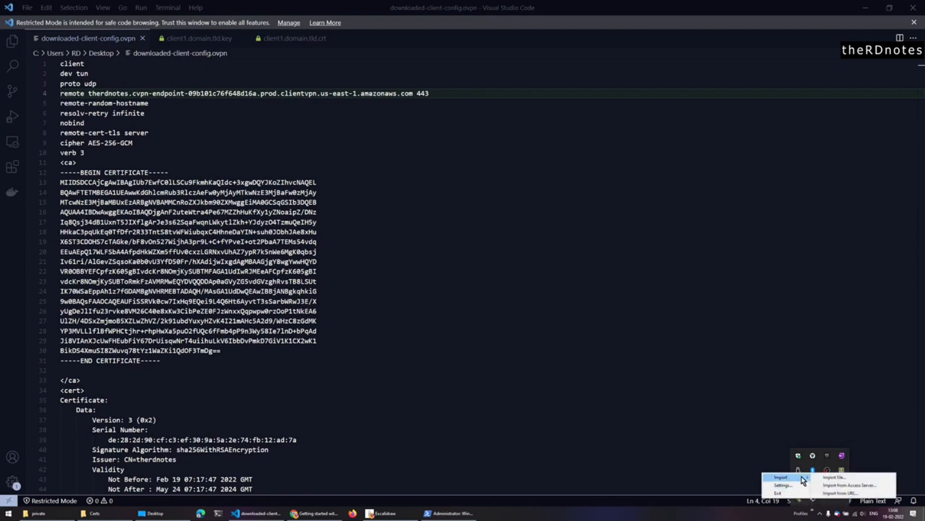
pyautogui.click(835, 478)
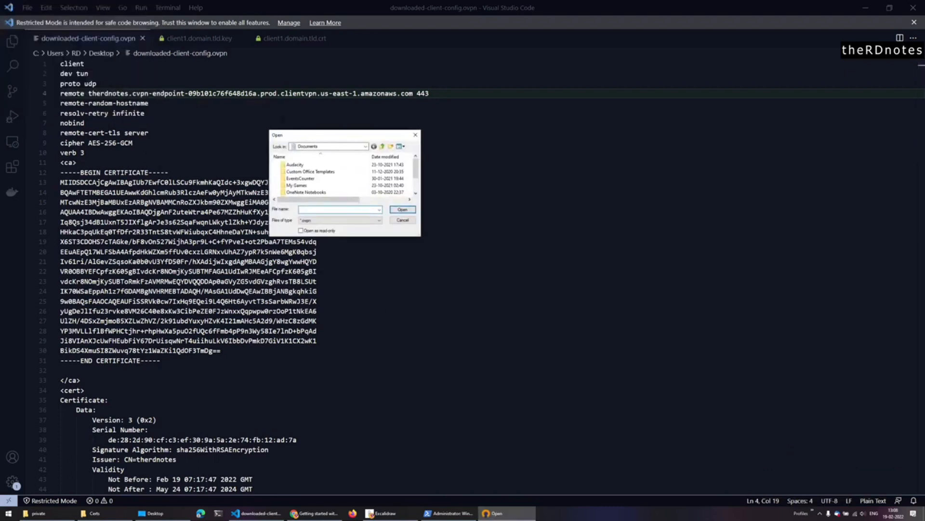
# Step: Import downloaded-client-config.ovpn from the Desktop folder into OpenVPN GUI
pyautogui.click(320, 147)
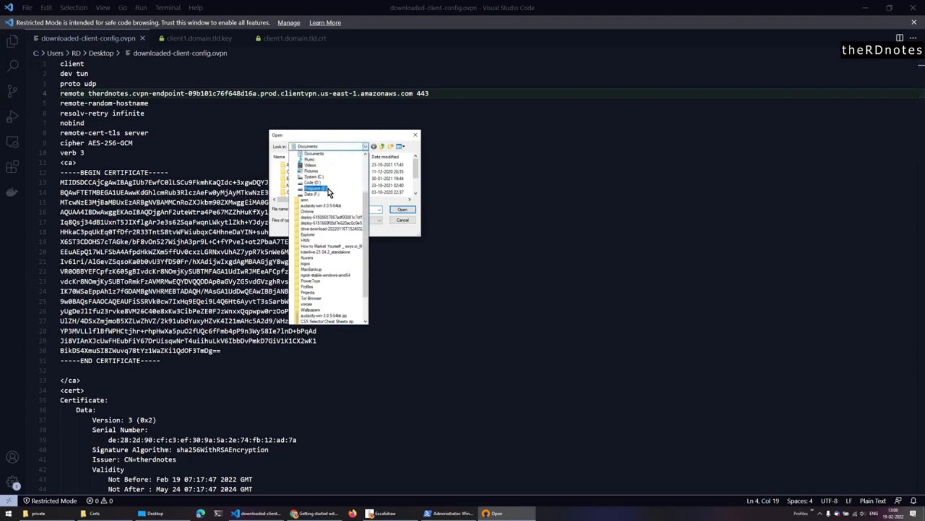
pyautogui.scroll(-2, 340, 227)
pyautogui.scroll(6, 341, 231)
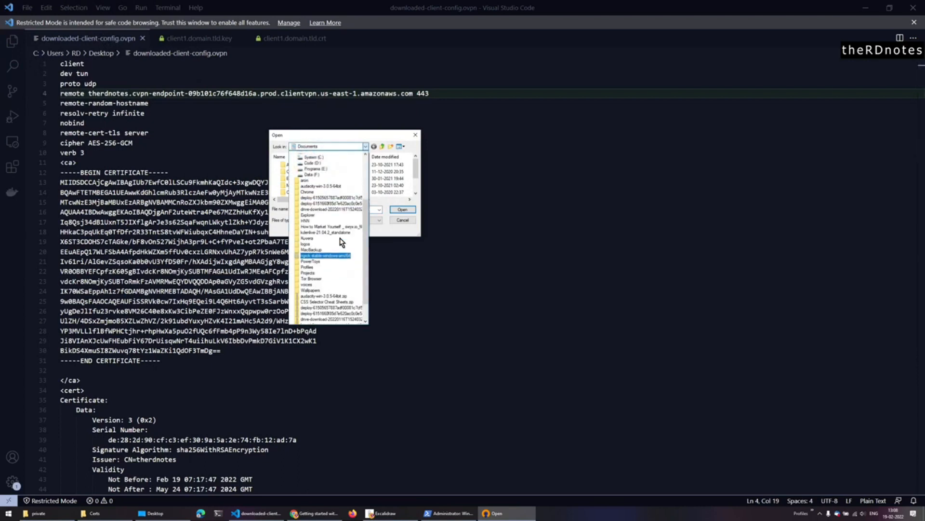
pyautogui.click(323, 161)
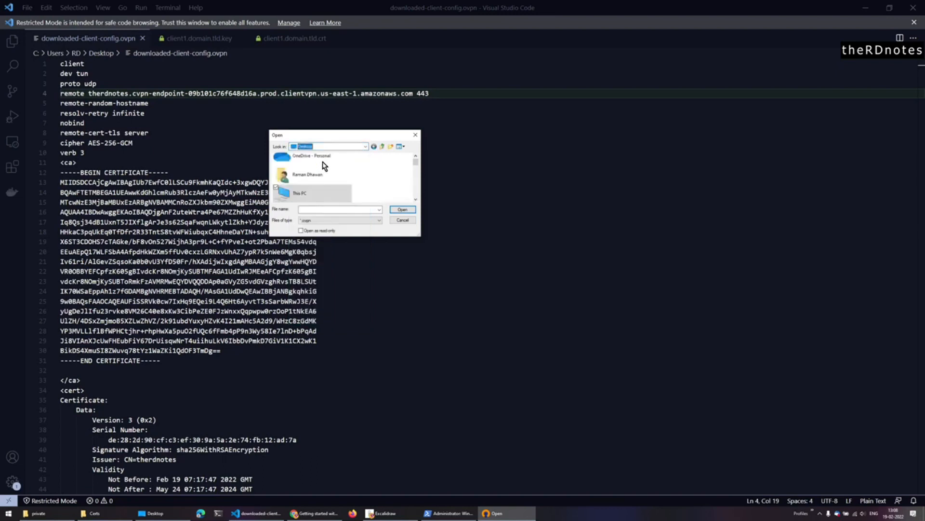
pyautogui.click(347, 211)
pyautogui.write('dow')
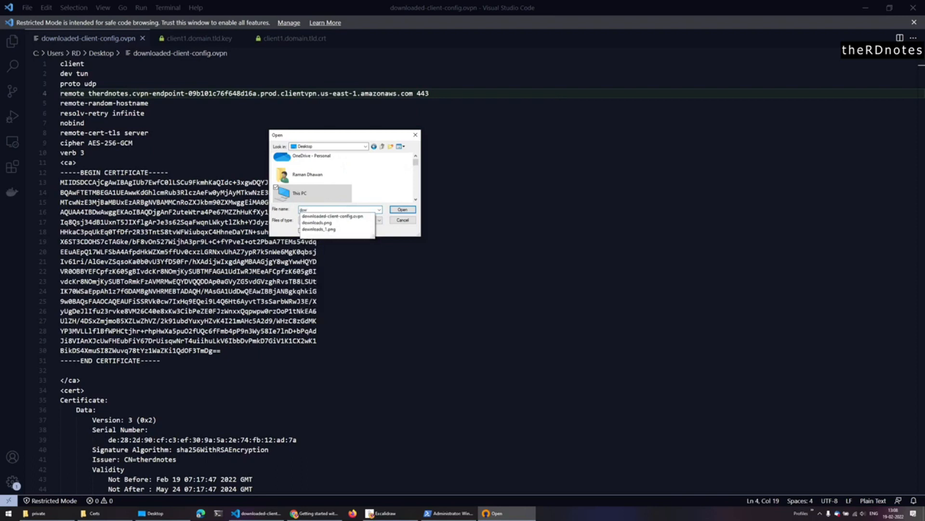
pyautogui.press('Down')
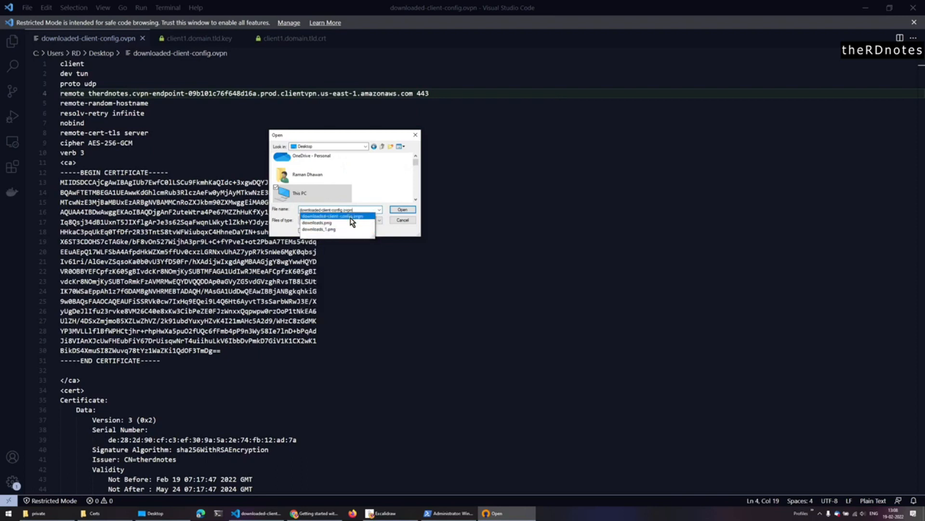
pyautogui.click(408, 209)
pyautogui.click(402, 210)
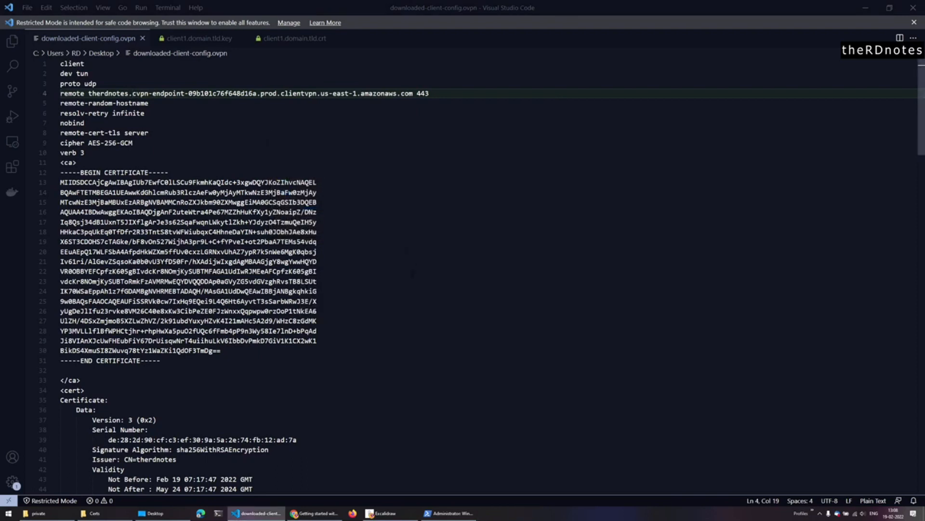
# Step: Check the connection commands that OpenVPN GUI offers for the imported profile
pyautogui.click(820, 513)
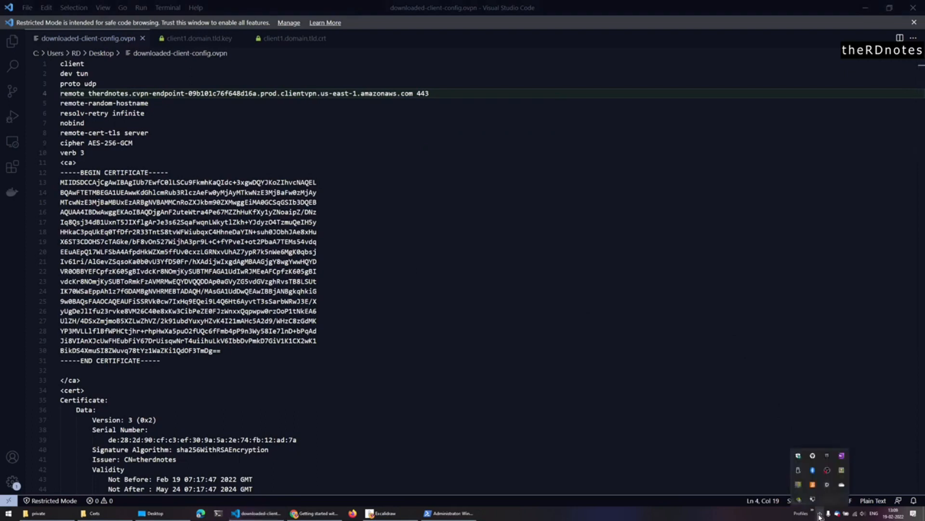
pyautogui.rightClick(812, 502)
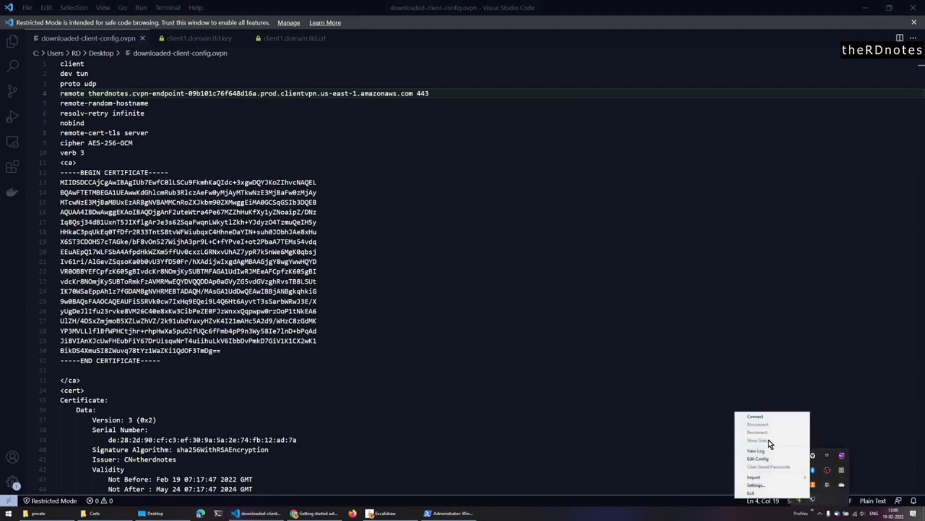
pyautogui.click(592, 358)
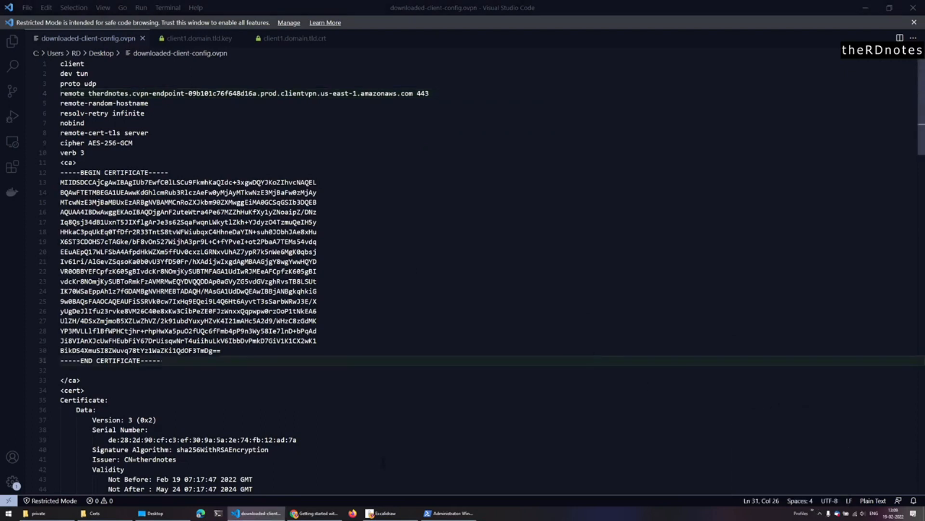
# Step: Switch to the Client VPN endpoints page in the AWS console and refresh the state of my-vpn and its route
pyautogui.click(315, 512)
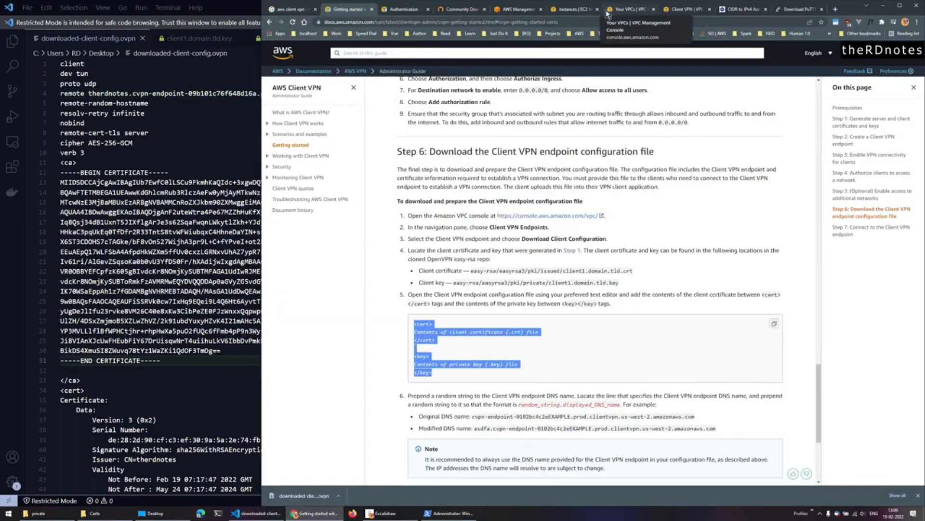
pyautogui.click(684, 9)
pyautogui.click(676, 300)
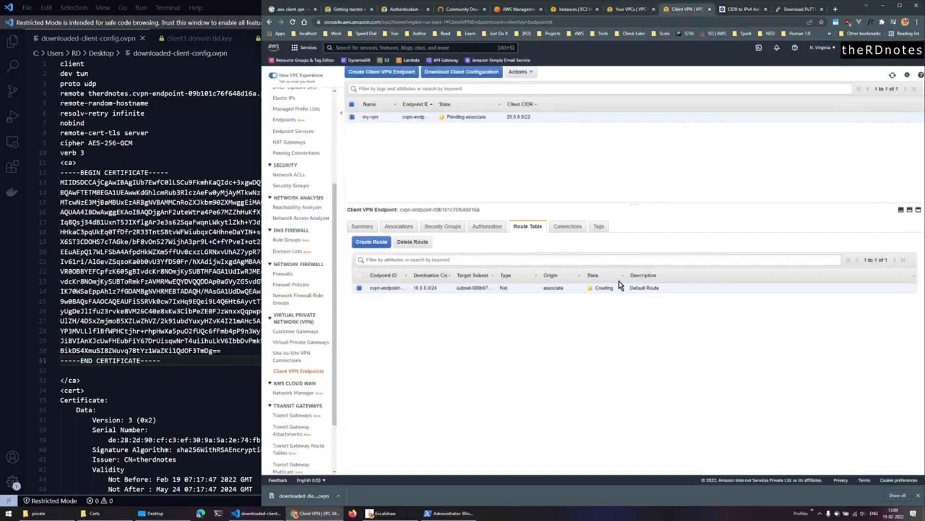
pyautogui.click(893, 76)
# Step: Reread the guide's instruction on prepending a random string to the DNS name and Step 7 on connecting to the endpoint
pyautogui.click(346, 10)
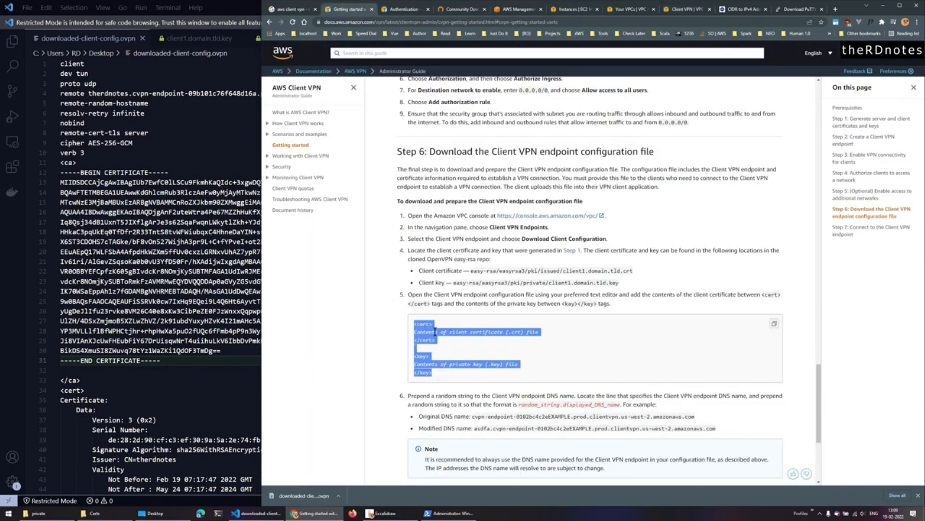
pyautogui.scroll(-3, 446, 359)
pyautogui.click(463, 268)
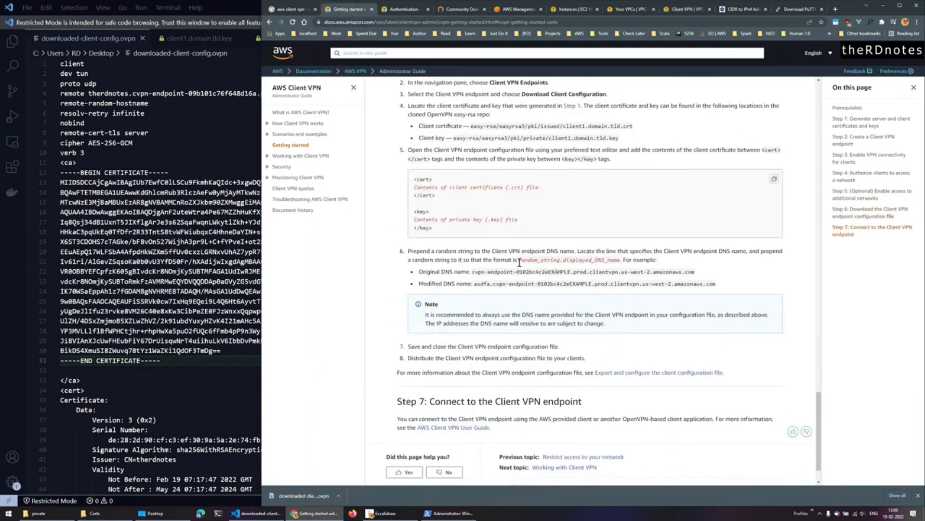
pyautogui.moveTo(519, 261); pyautogui.dragTo(560, 261)
pyautogui.moveTo(474, 284); pyautogui.dragTo(494, 284)
pyautogui.scroll(-1, 588, 355)
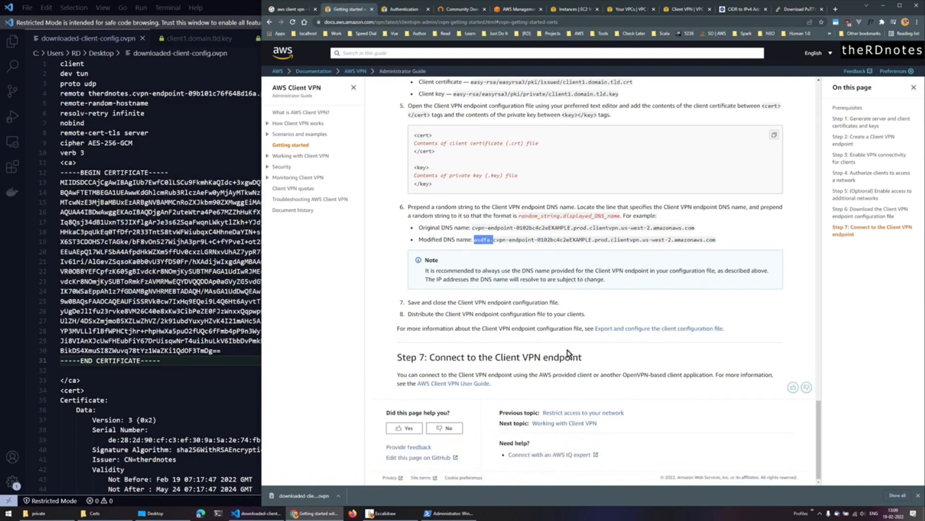
pyautogui.moveTo(419, 357); pyautogui.dragTo(556, 384)
pyautogui.click(573, 376)
# Step: Return to the AWS console and check my-vpn's state, security groups and route table
pyautogui.hotkey('ctrl', '8')
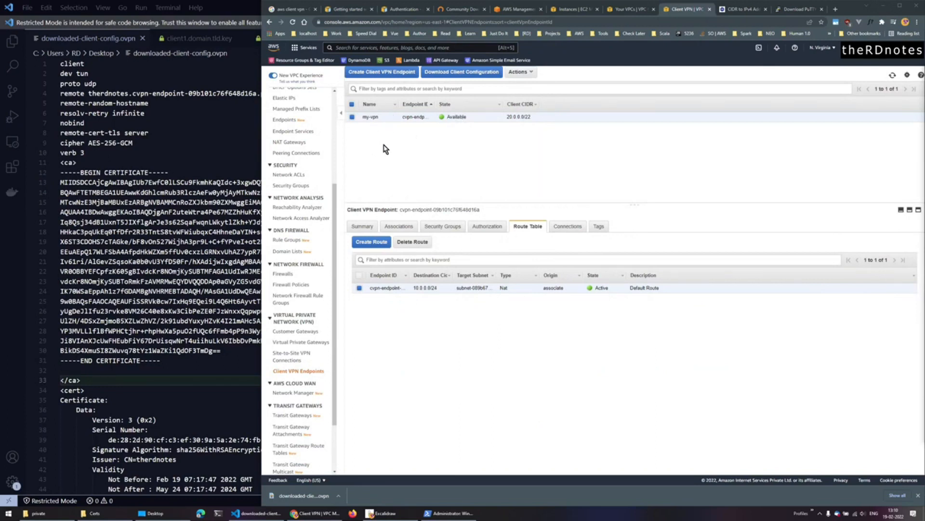
pyautogui.click(452, 229)
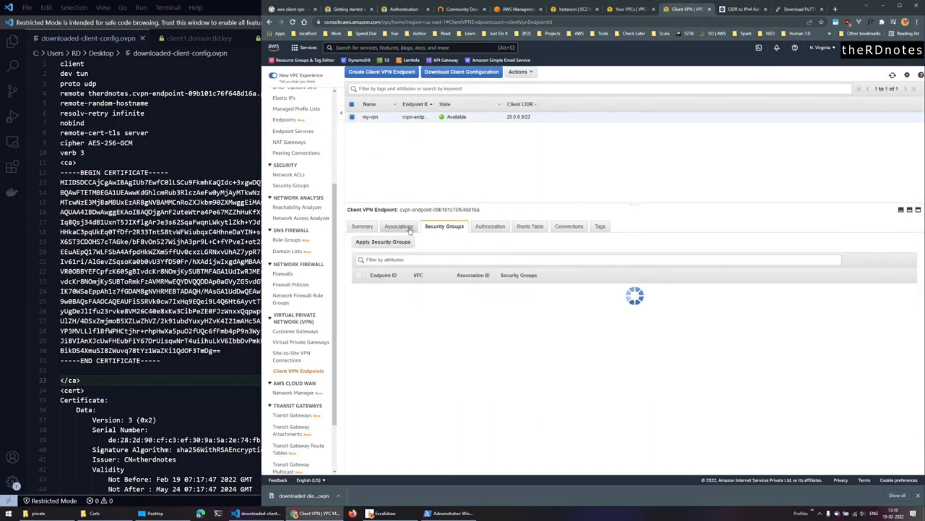
pyautogui.click(530, 226)
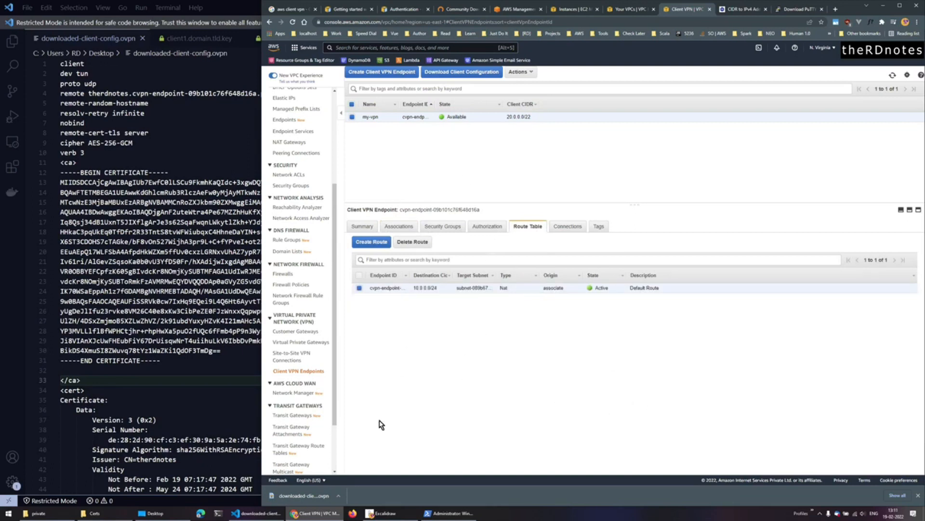
# Step: Connect to the VPN in OpenVPN GUI with the imported profile and show the connection status
pyautogui.click(822, 516)
pyautogui.rightClick(815, 499)
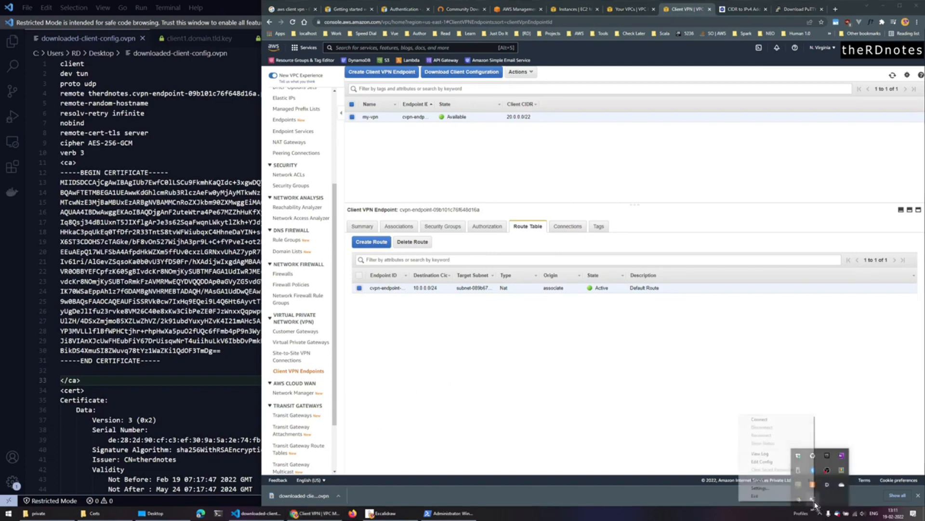
pyautogui.click(771, 419)
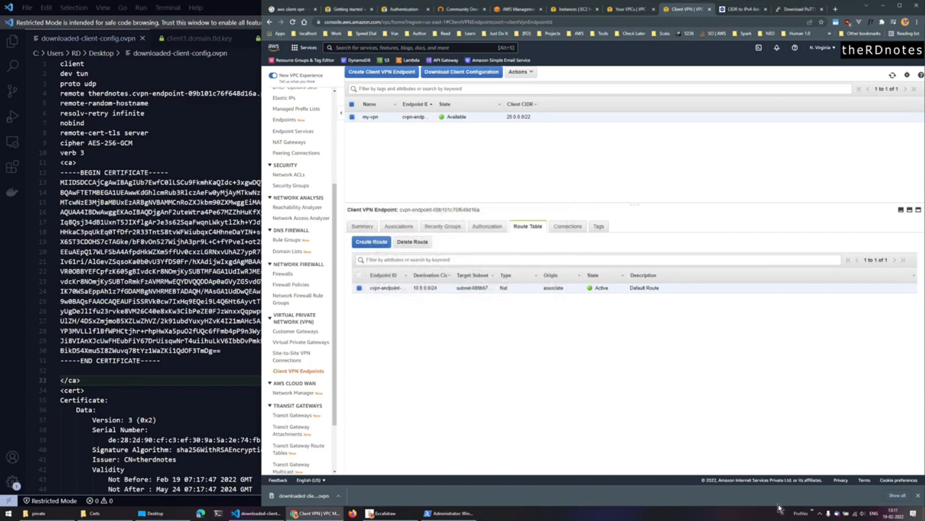
pyautogui.click(819, 513)
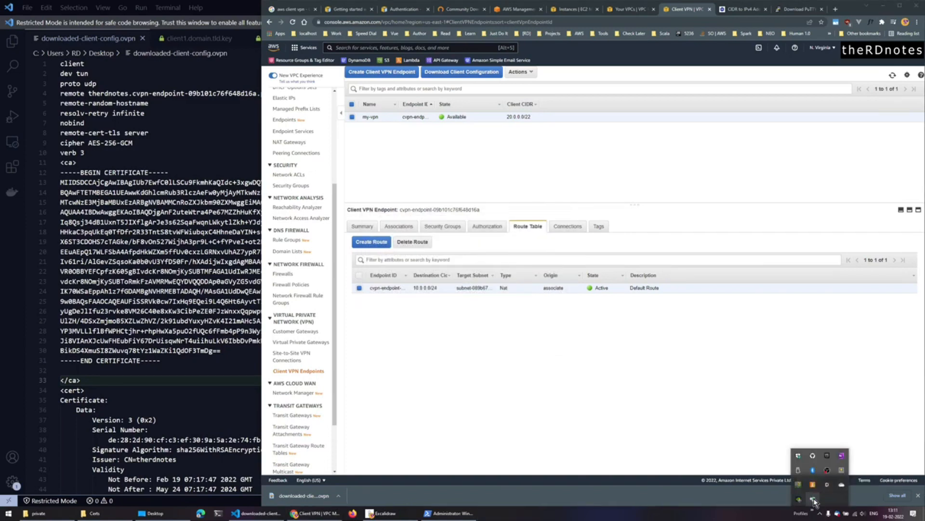
pyautogui.rightClick(815, 501)
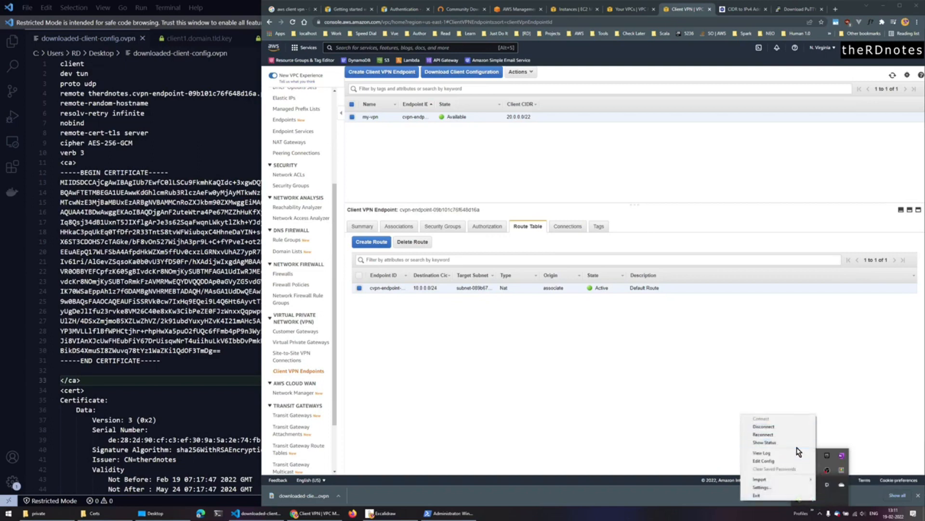
pyautogui.click(791, 442)
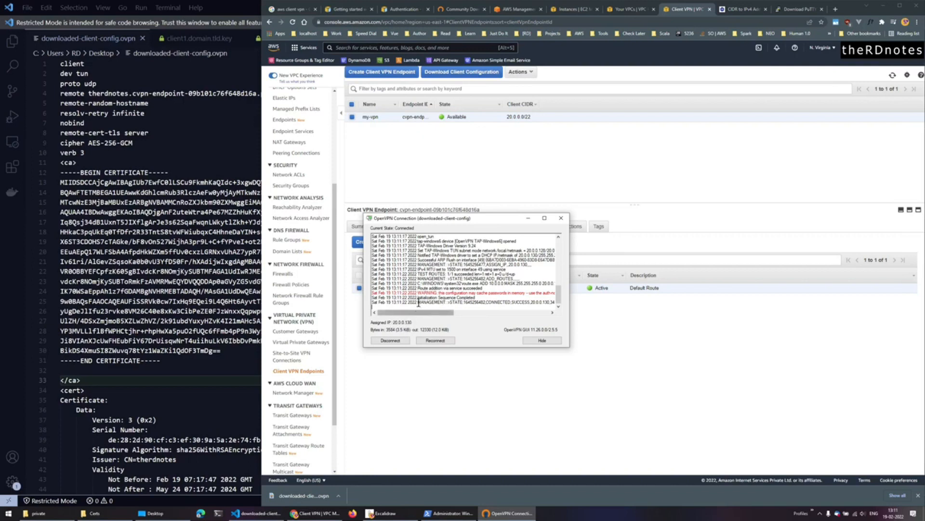
# Step: Open an Ubuntu terminal and change the working directory to /mnt/c/Users/RD/Desktop
pyautogui.click(218, 515)
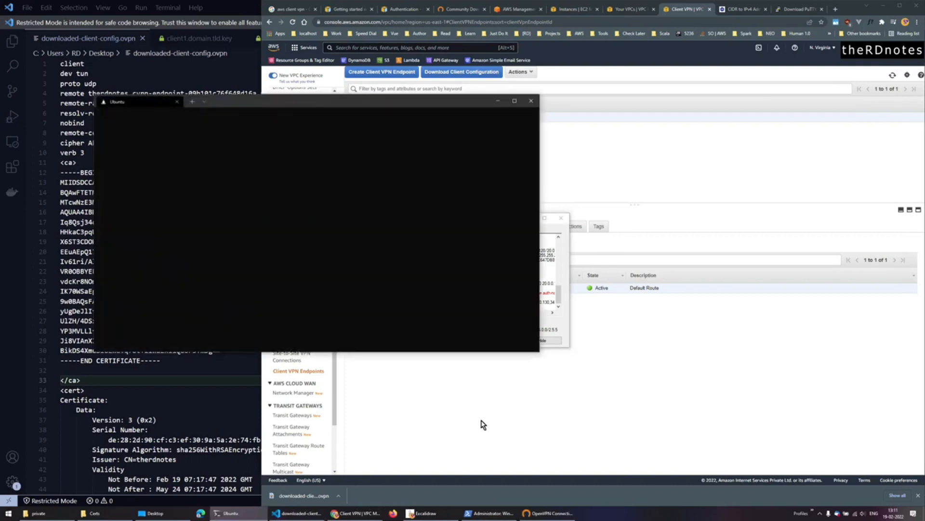
pyautogui.moveTo(366, 104); pyautogui.dragTo(555, 105)
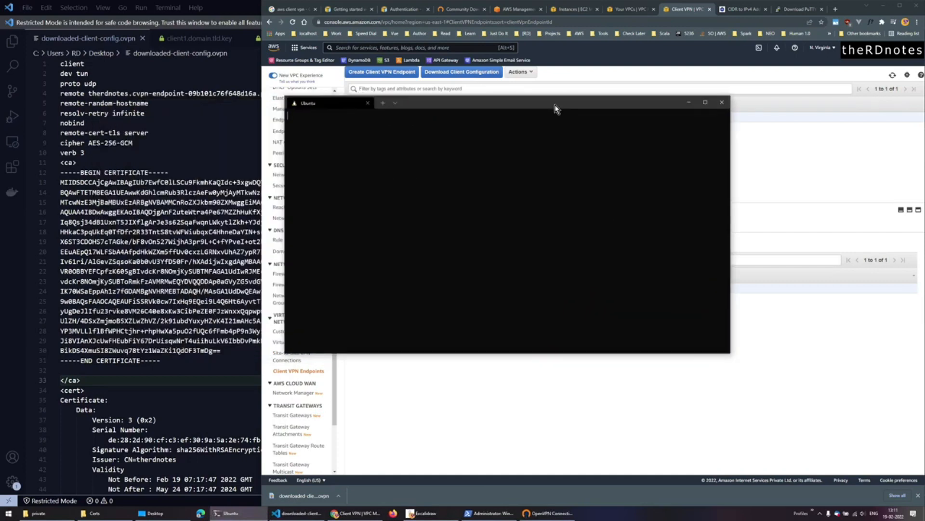
pyautogui.write('cd /')
pyautogui.press('Right')
pyautogui.press('Left')
pyautogui.press('Left')
pyautogui.write('Desktop/')
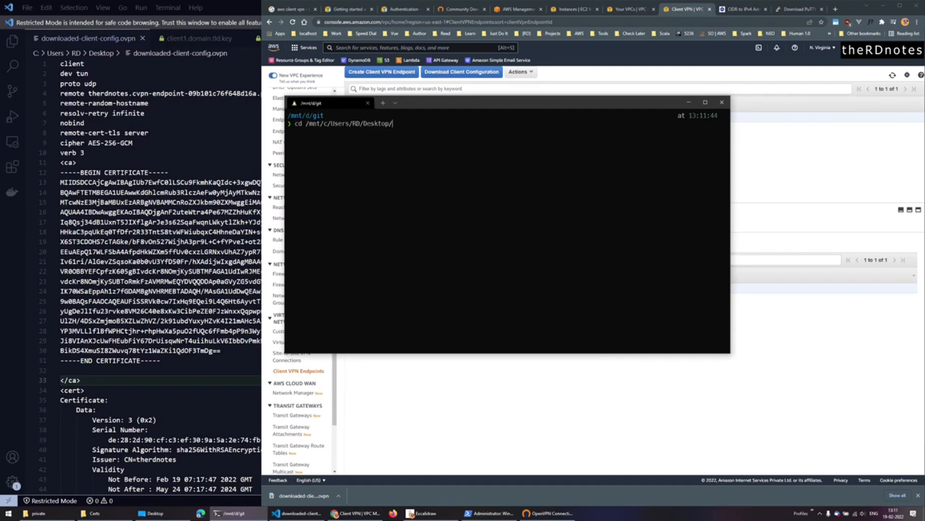
pyautogui.press('BackSpace')
pyautogui.press('Return')
# Step: Begin an ssh command that uses the demo-vpn.pem key and the ec2-user login
pyautogui.write('ssh')
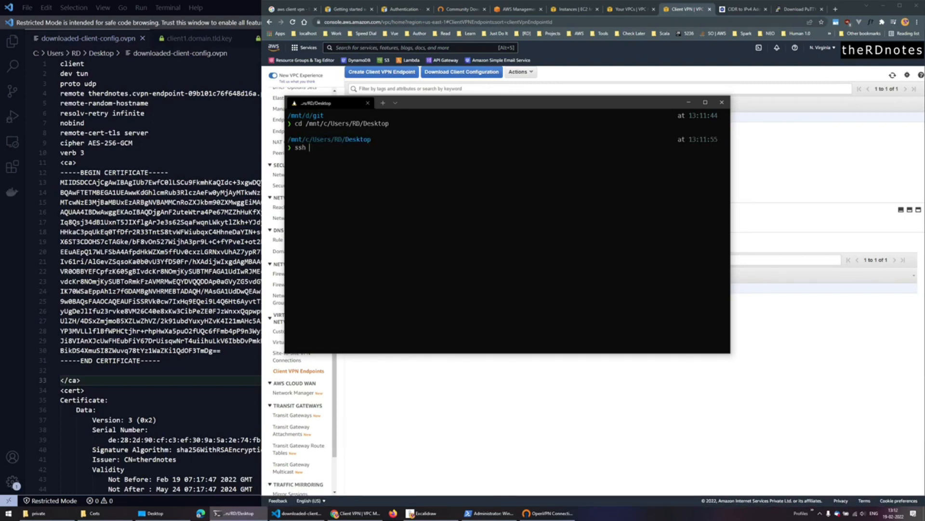
pyautogui.write('-i dem')
pyautogui.press('Tab')
pyautogui.write('ec2-user')
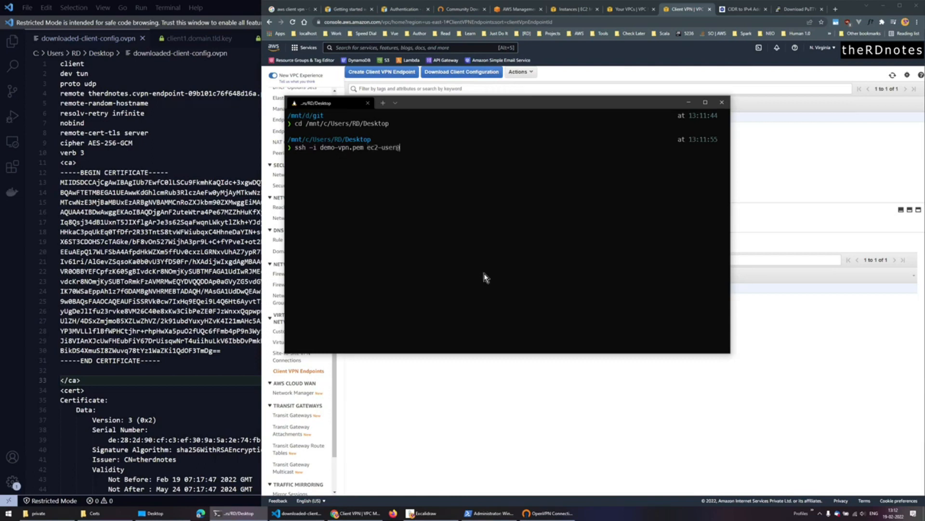
# Step: Copy the running EC2 instance's private IPv4 address into the ssh command, try to connect, and interrupt the attempt
pyautogui.click(534, 406)
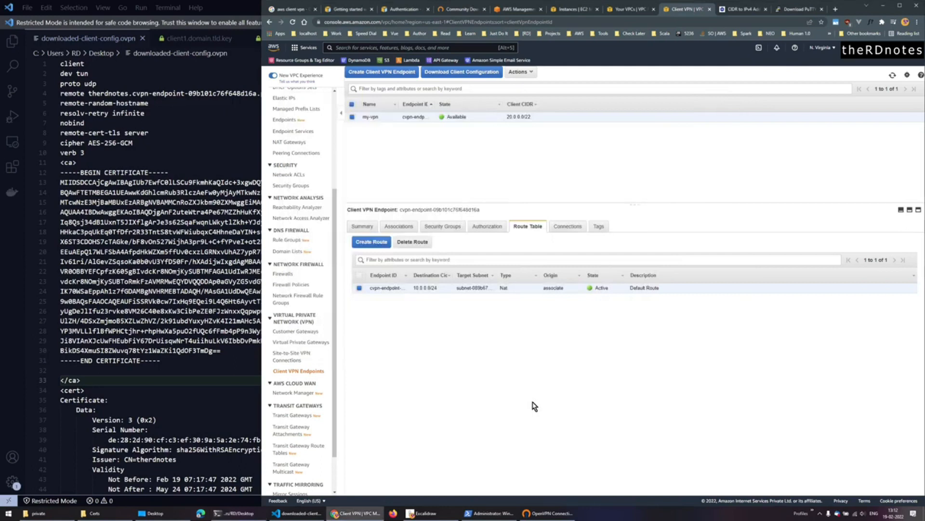
pyautogui.click(572, 10)
pyautogui.click(394, 115)
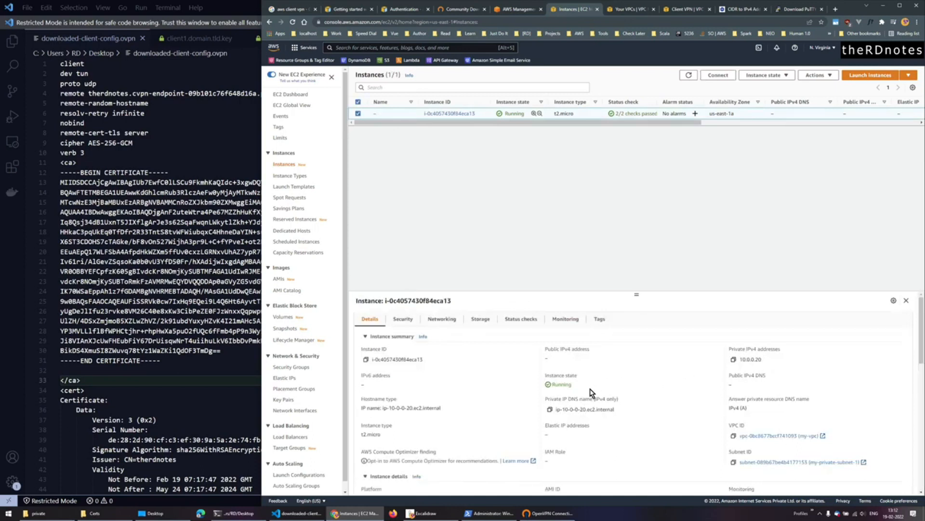
pyautogui.click(733, 360)
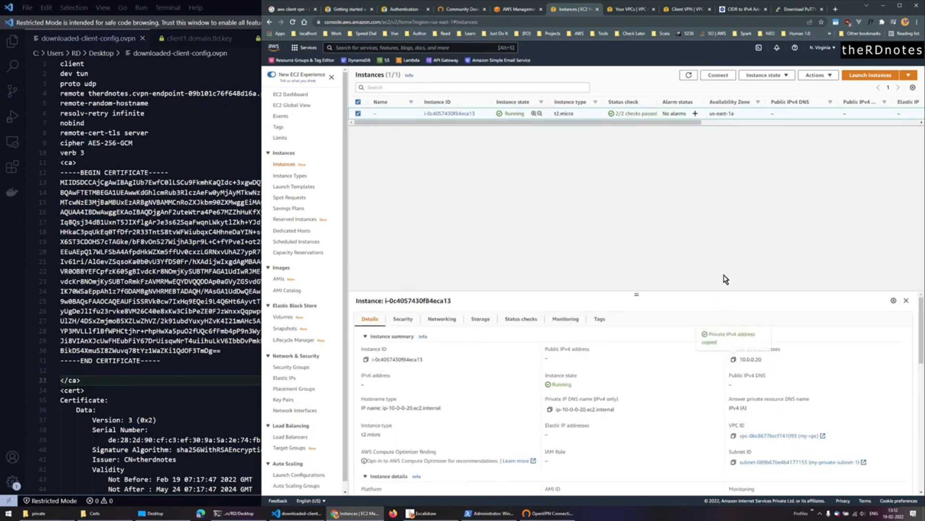
pyautogui.hotkey('alt', 'Tab')
pyautogui.hotkey('ctrl', 'v')
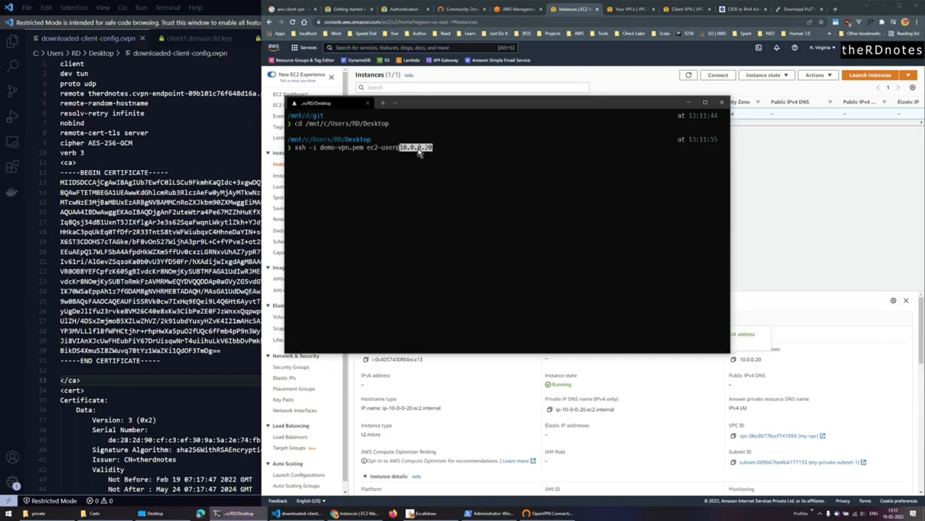
pyautogui.press('Return')
pyautogui.hotkey('ctrl', 'c')
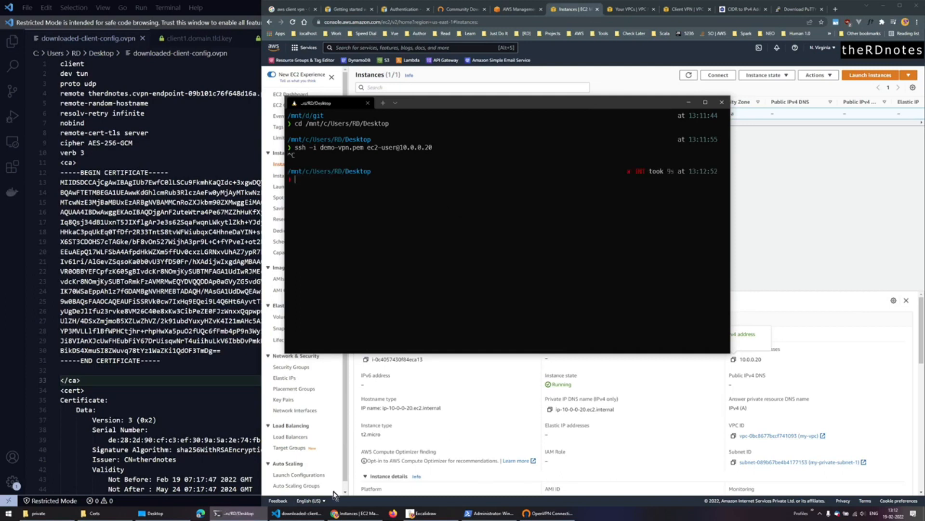
# Step: Review the network diagram in Excalidraw, check the instance's security rules in the AWS console, and open its private-sg security group
pyautogui.click(423, 513)
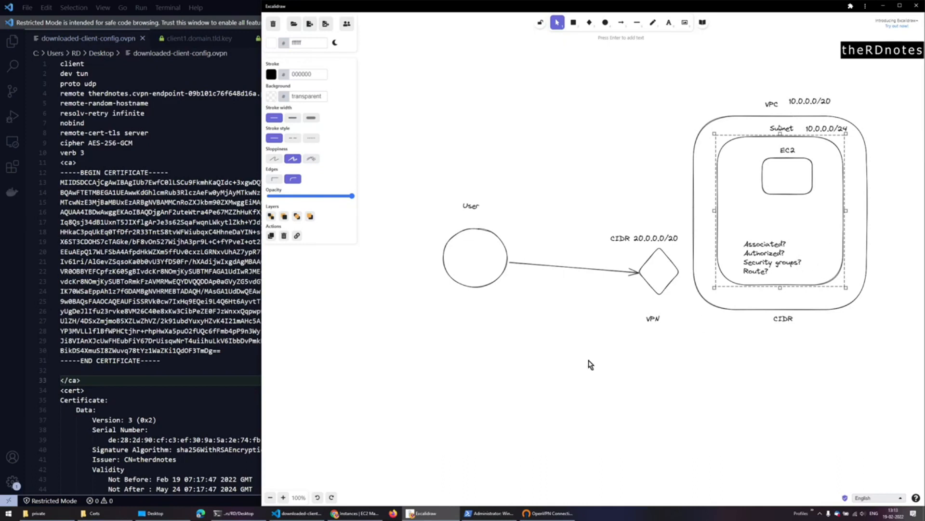
pyautogui.click(357, 513)
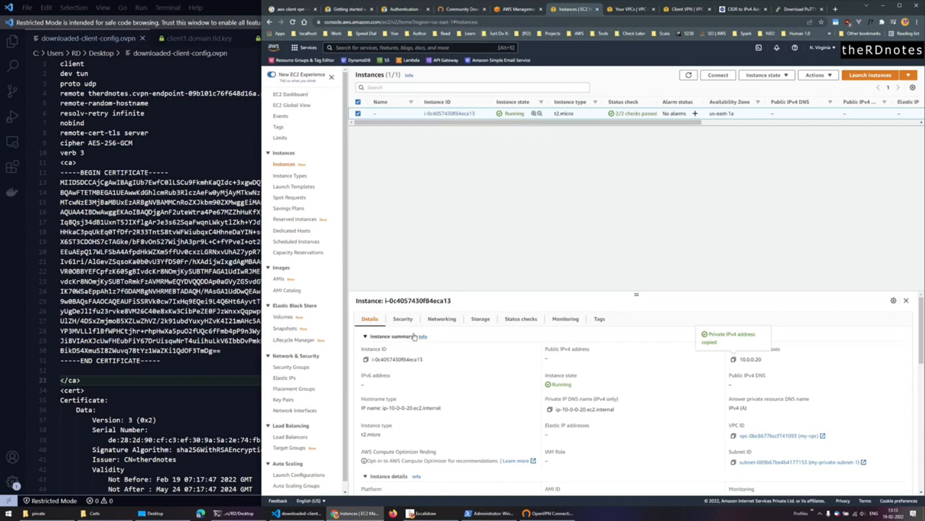
pyautogui.click(403, 318)
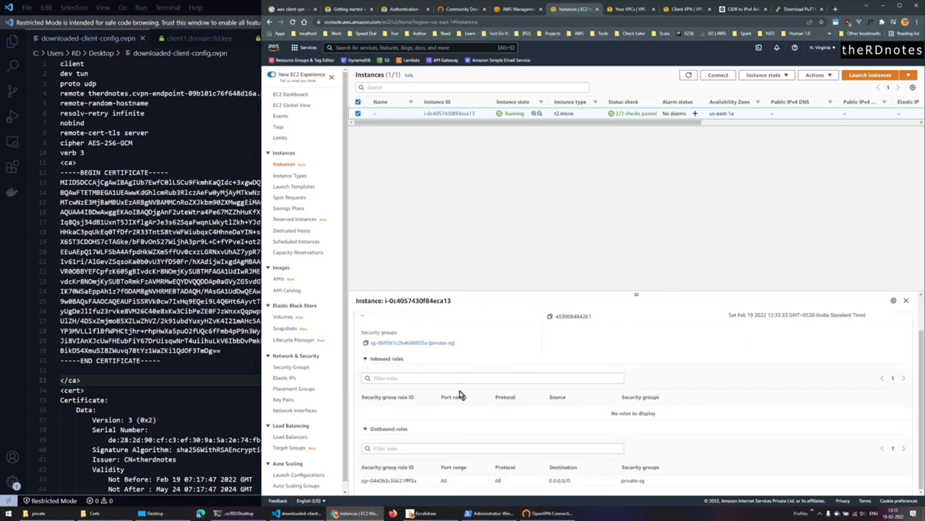
pyautogui.click(443, 386)
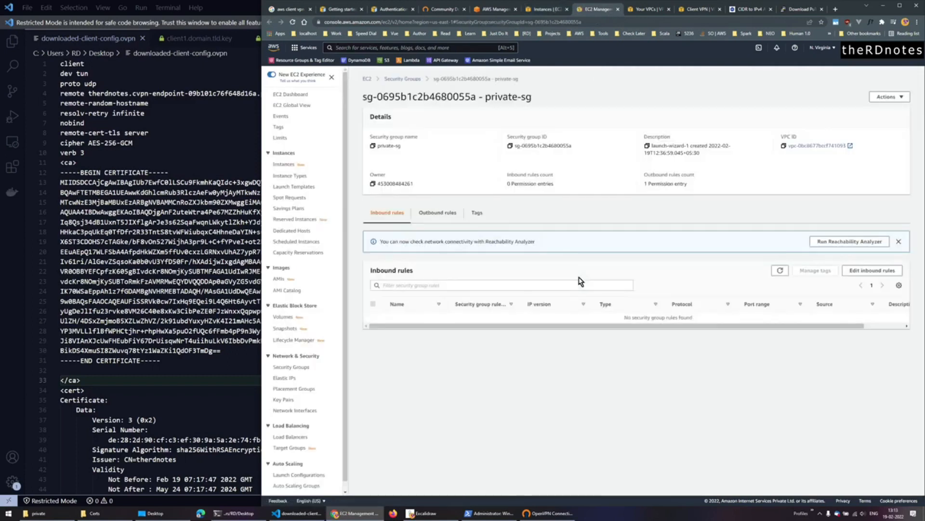
# Step: Add an inbound rule of type SSH to the private-sg security group
pyautogui.click(872, 270)
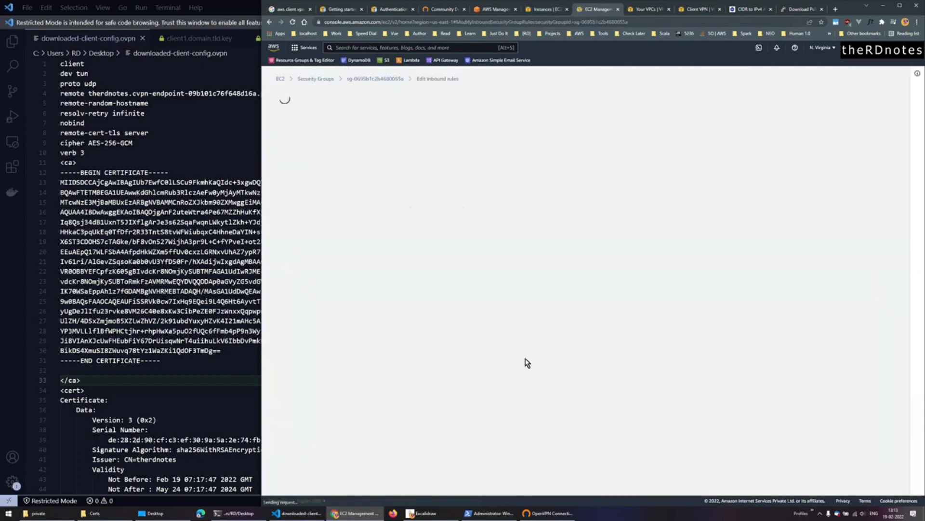
pyautogui.click(302, 182)
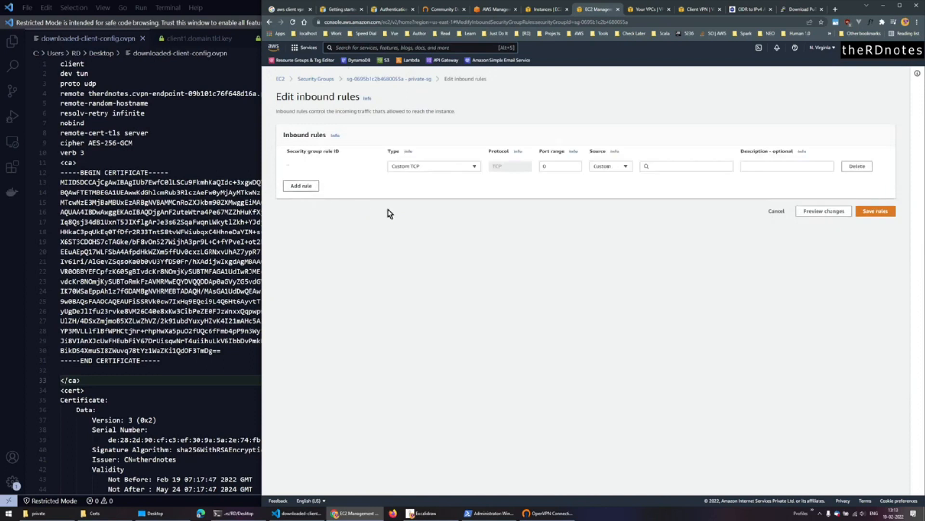
pyautogui.click(412, 169)
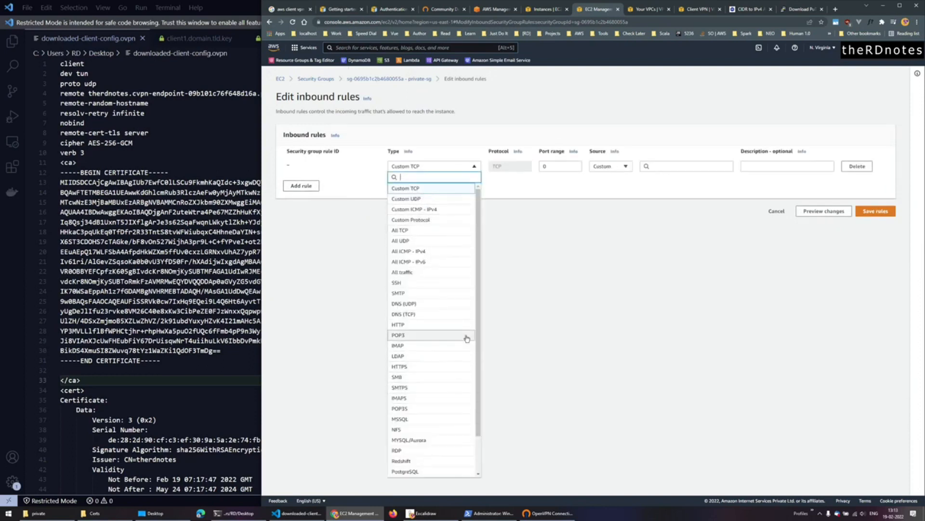
pyautogui.click(467, 282)
pyautogui.click(626, 166)
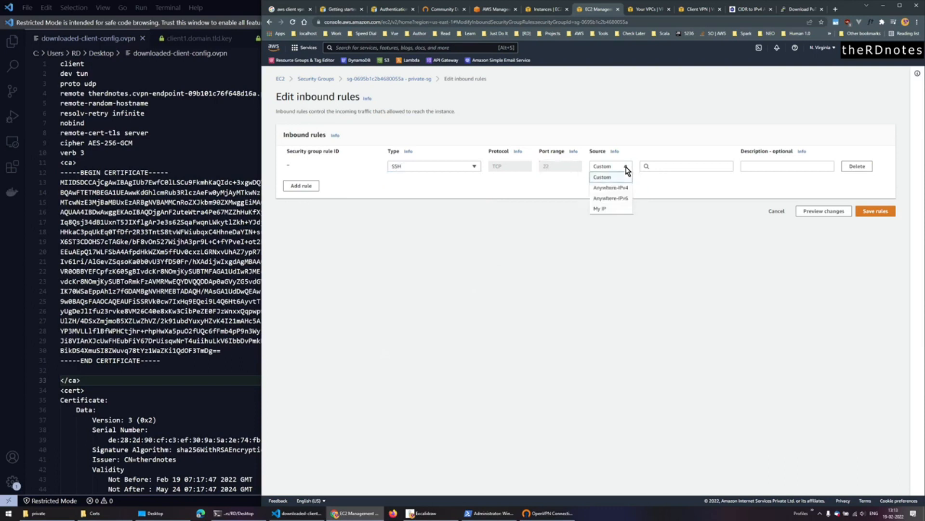
pyautogui.click(626, 188)
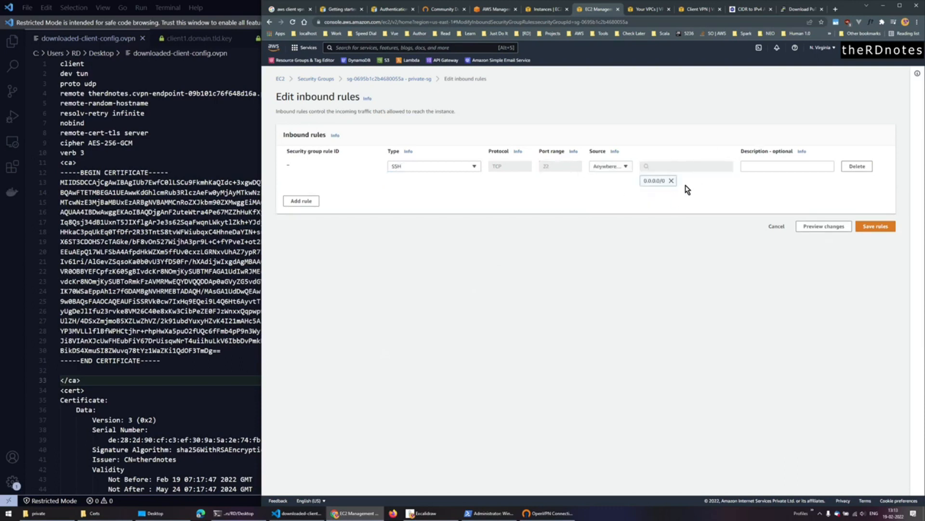
pyautogui.click(671, 180)
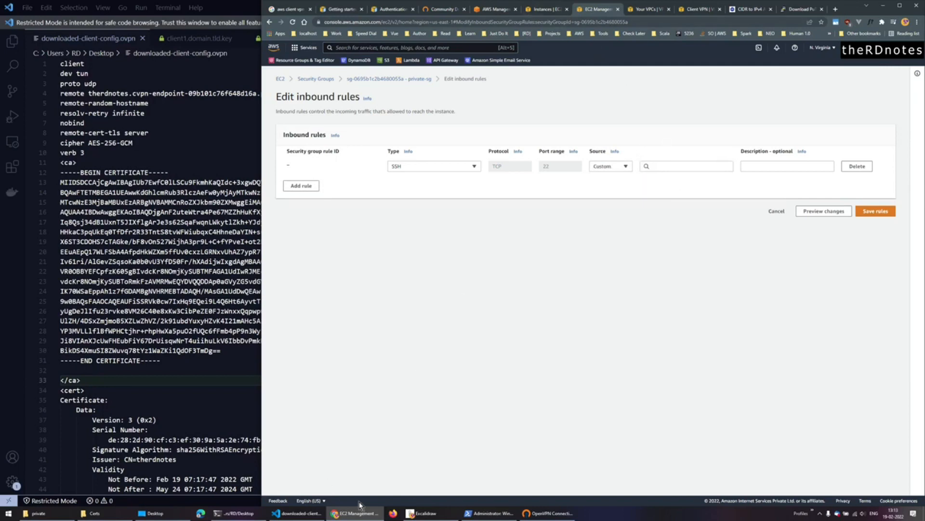
# Step: Recheck the diagram's address ranges, find my-private-subnet-1 in the VPC console, and copy its IPv4 CIDR
pyautogui.click(423, 513)
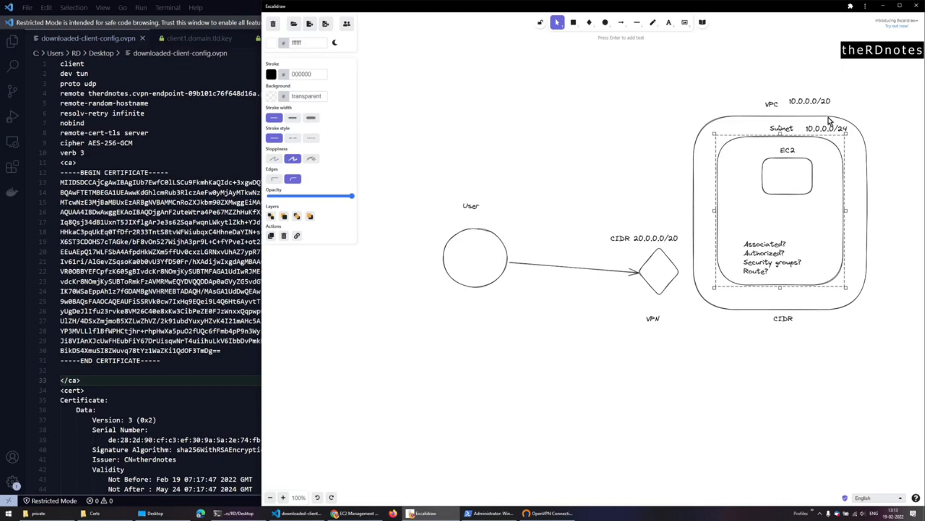
pyautogui.click(434, 513)
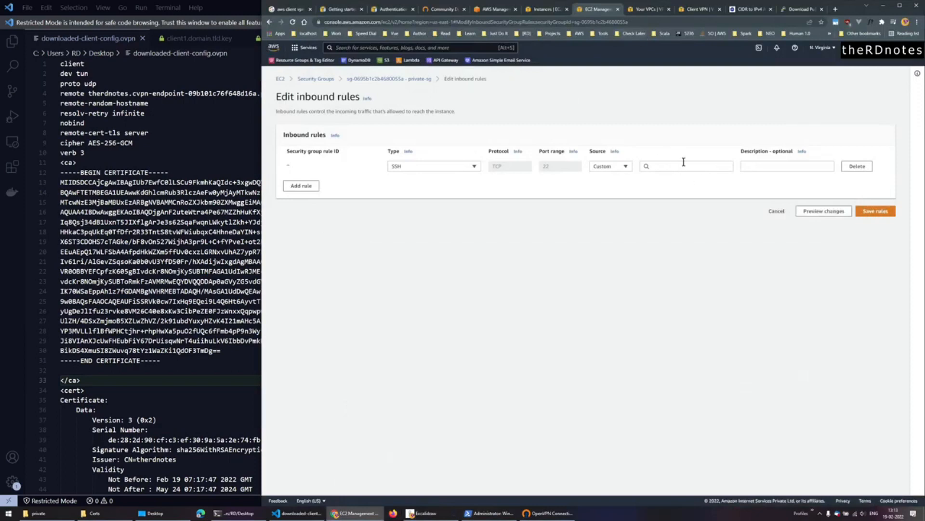
pyautogui.click(642, 10)
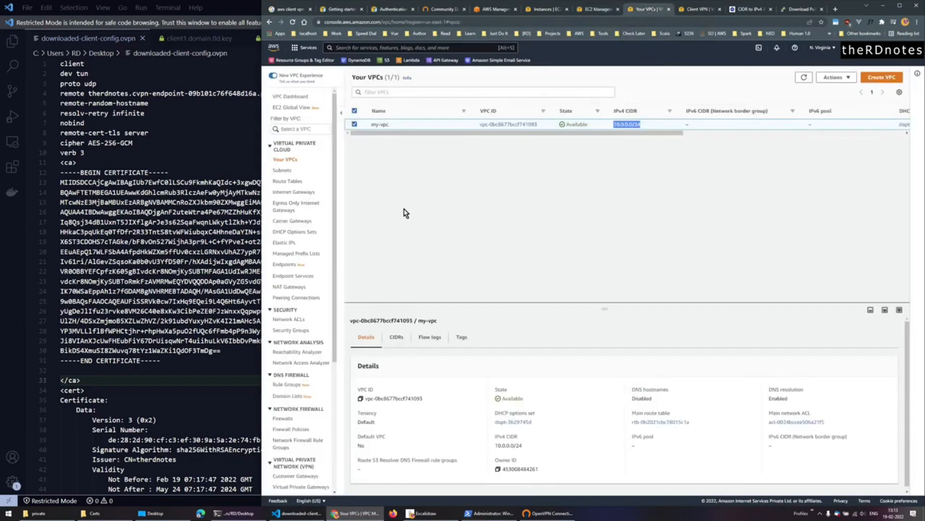
pyautogui.click(309, 171)
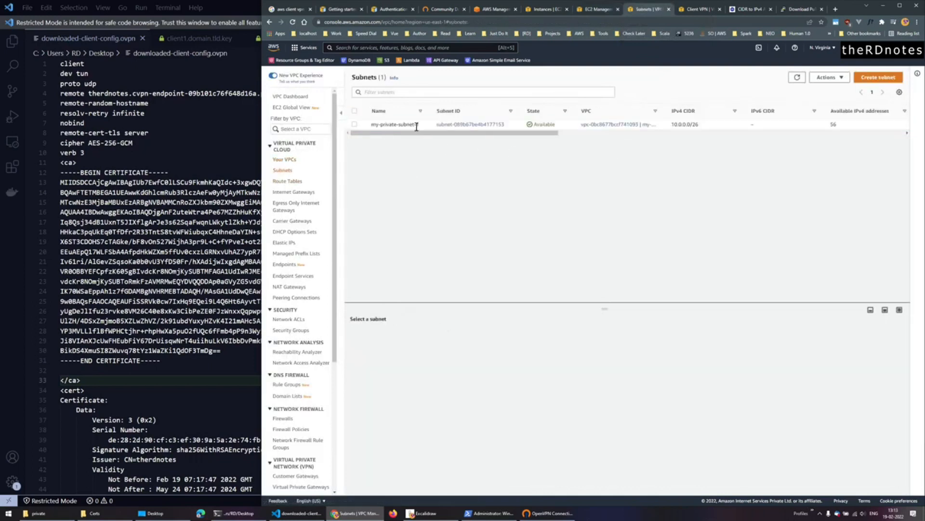
pyautogui.click(393, 124)
pyautogui.moveTo(671, 124); pyautogui.dragTo(718, 129)
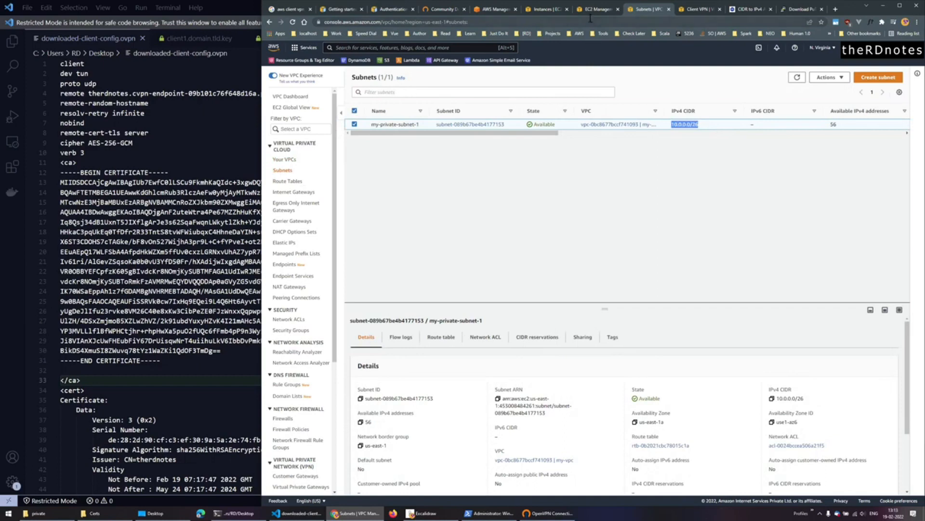
# Step: Set the SSH rule's source to 10.0.0.0/26 and save the inbound rules of private-sg
pyautogui.click(596, 9)
pyautogui.click(665, 166)
pyautogui.hotkey('ctrl', 'v')
pyautogui.click(667, 194)
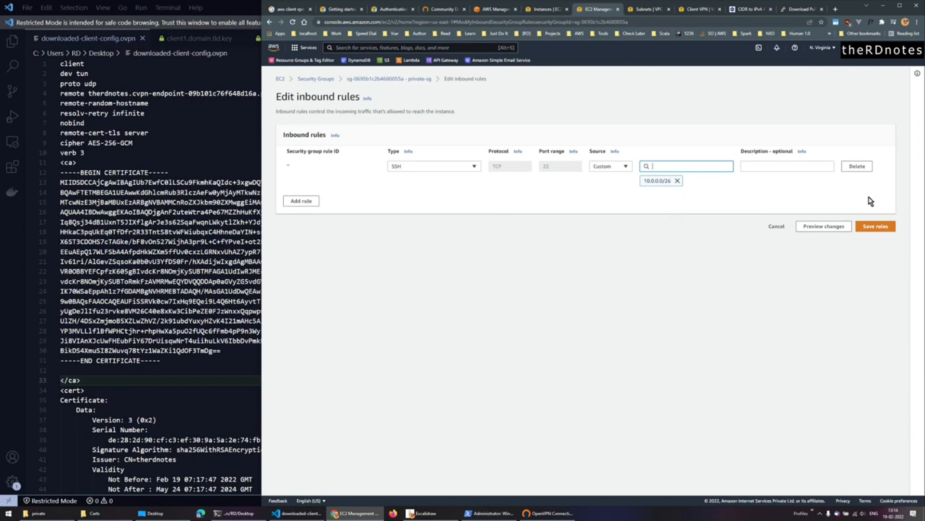
pyautogui.click(887, 230)
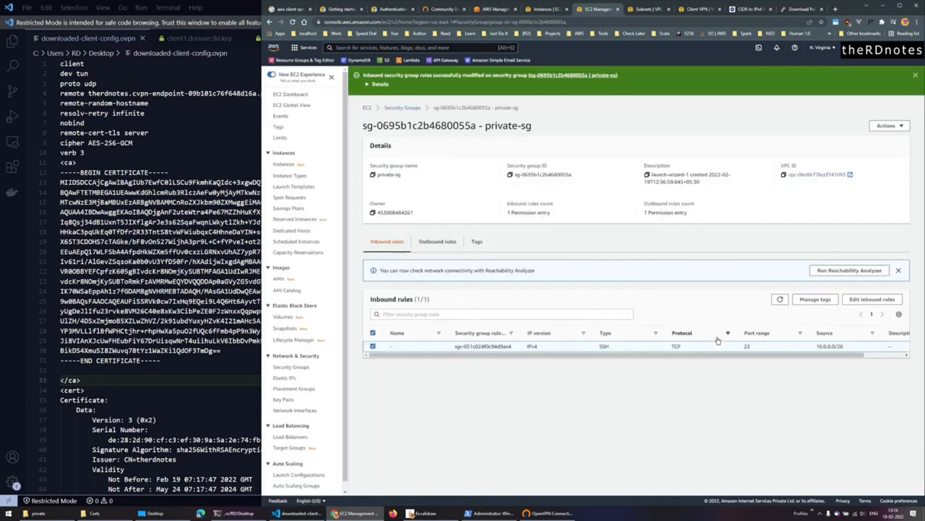
pyautogui.click(235, 513)
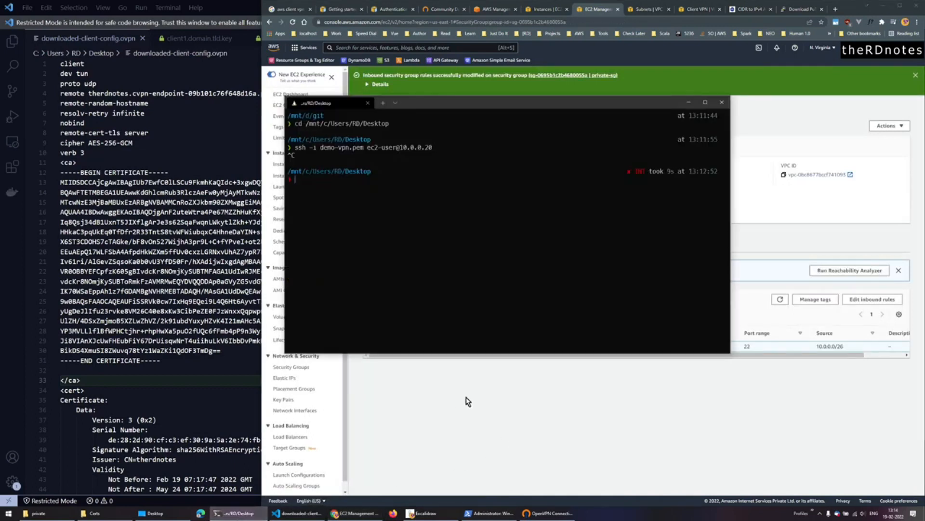
pyautogui.press('Up')
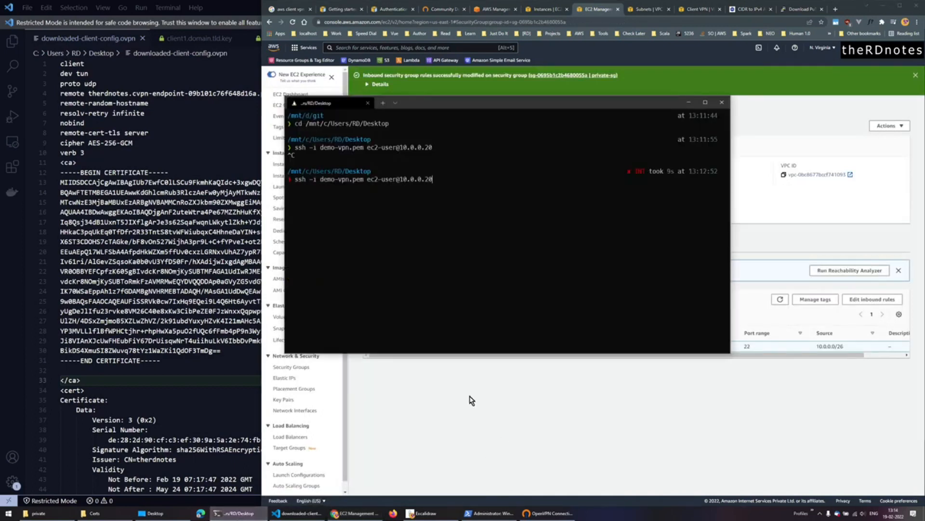
pyautogui.press('Return')
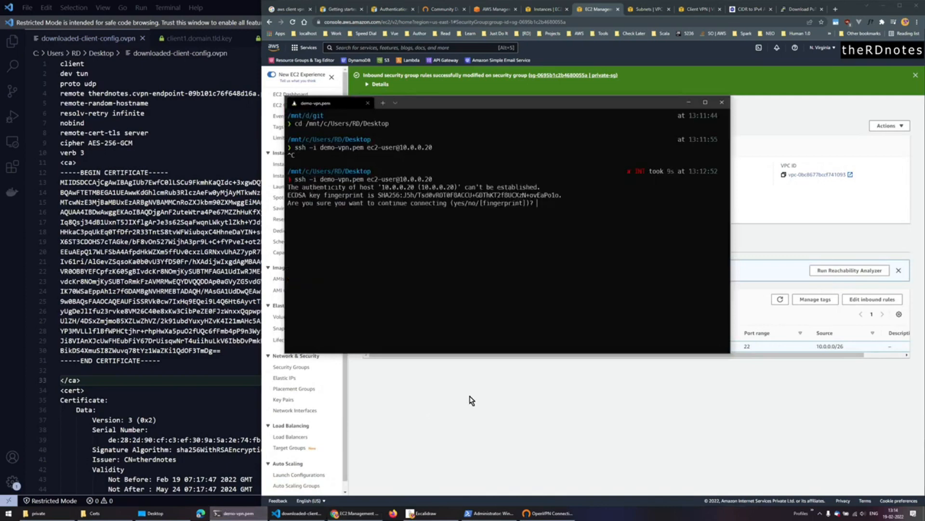
pyautogui.write('yes')
pyautogui.press('Return')
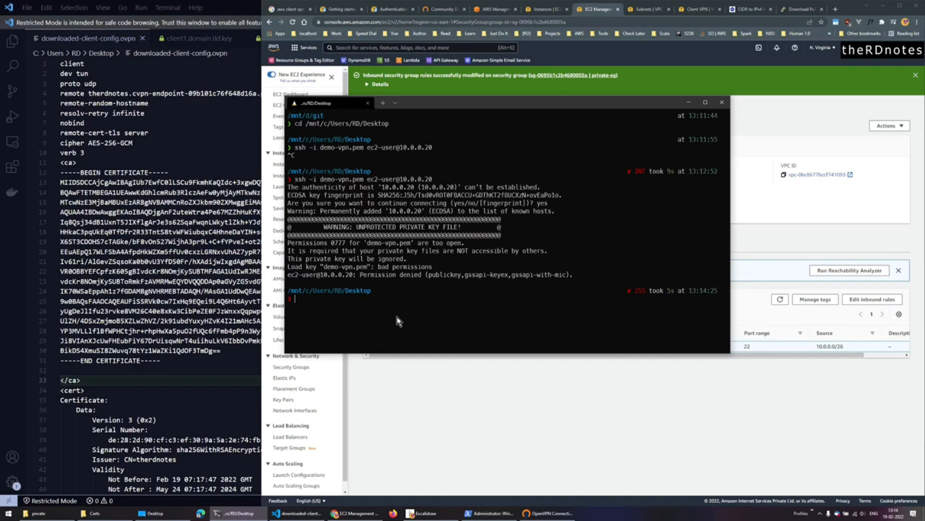
# Step: Set the permissions of demo-vpn.pem to 400 with chmod and retry the SSH connection to 10.0.0.20
pyautogui.write('chmod 400')
pyautogui.write('demo')
pyautogui.press('Tab')
pyautogui.press('Return')
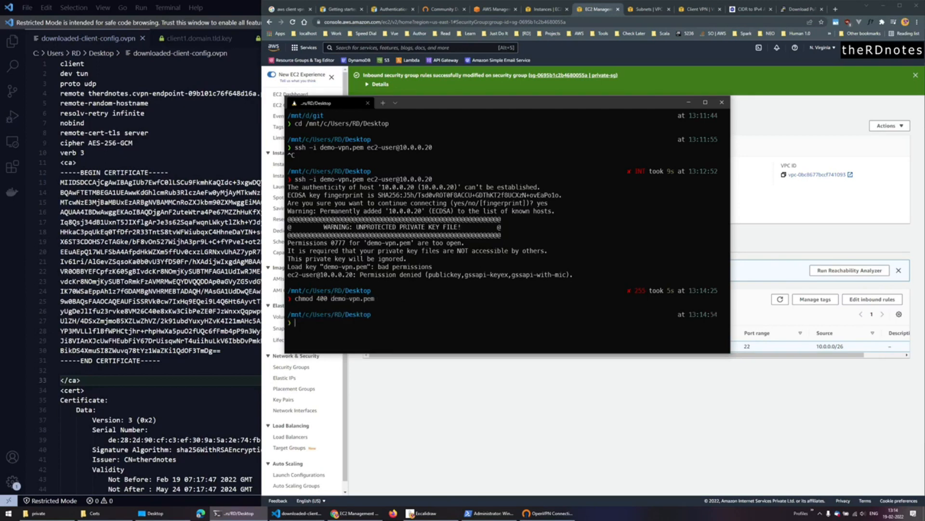
pyautogui.press('Up')
pyautogui.press('Up')
pyautogui.press('Return')
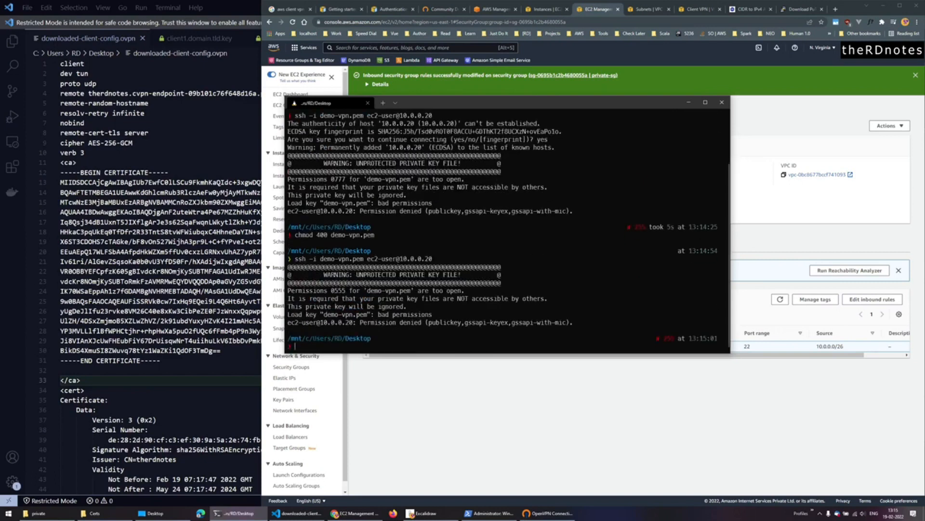
# Step: Copy demo-vpn.pem from the Desktop folder to the Linux home directory ~/ with cp
pyautogui.doubleClick(333, 291)
pyautogui.hotkey('ctrl', 'c')
pyautogui.write('copy')
pyautogui.press('BackSpace')
pyautogui.press('BackSpace')
pyautogui.press('BackSpace')
pyautogui.write('p')
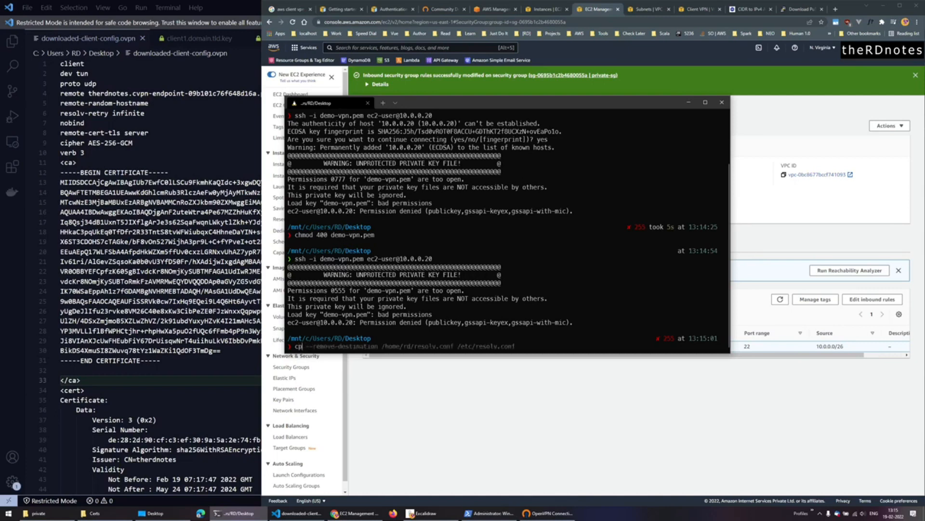
pyautogui.press('Tab')
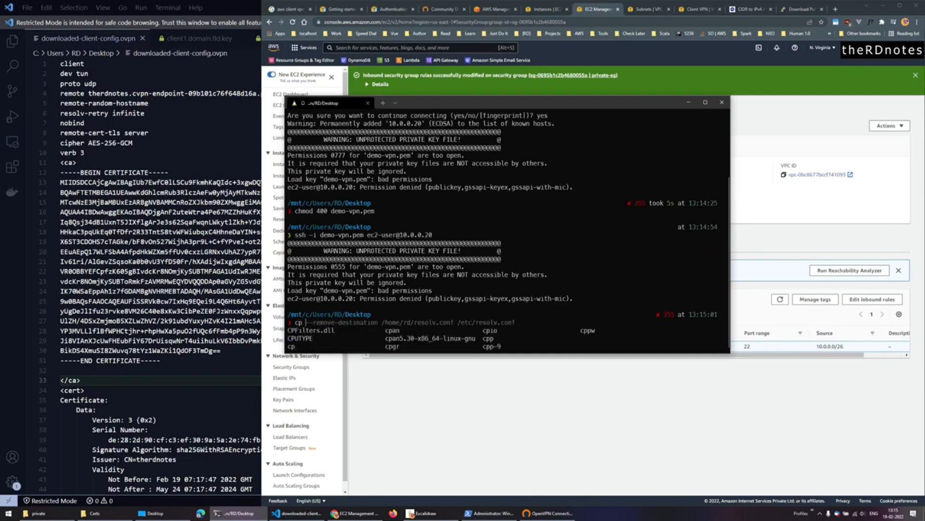
pyautogui.write('demo-vpn.pem ')
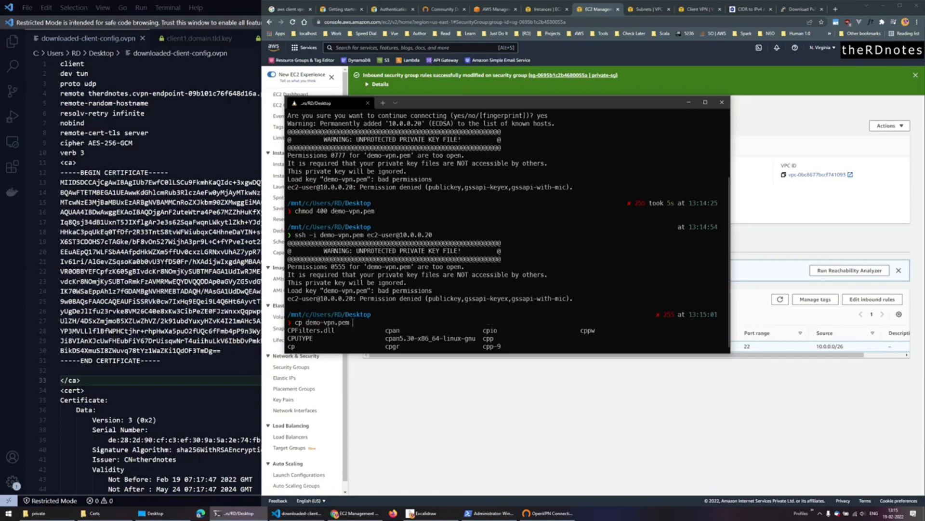
pyautogui.write('~/')
pyautogui.press('Tab')
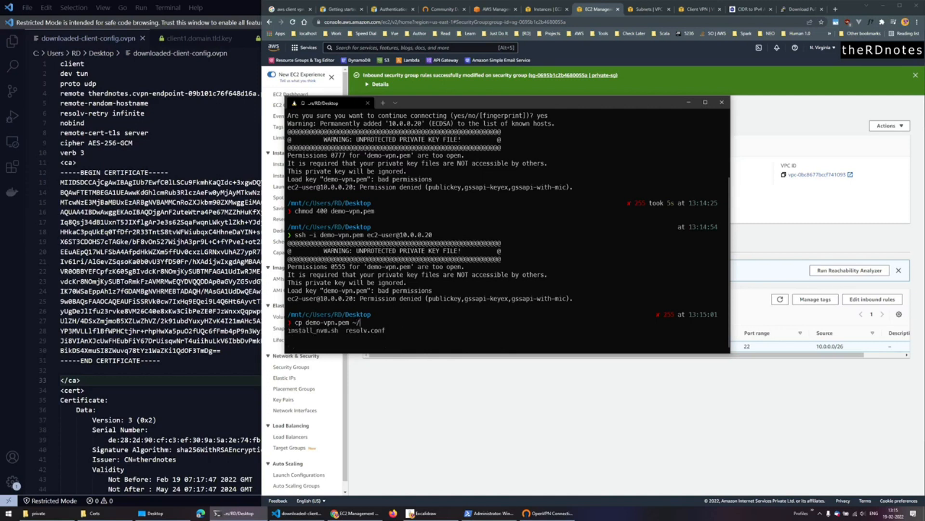
pyautogui.press('Return')
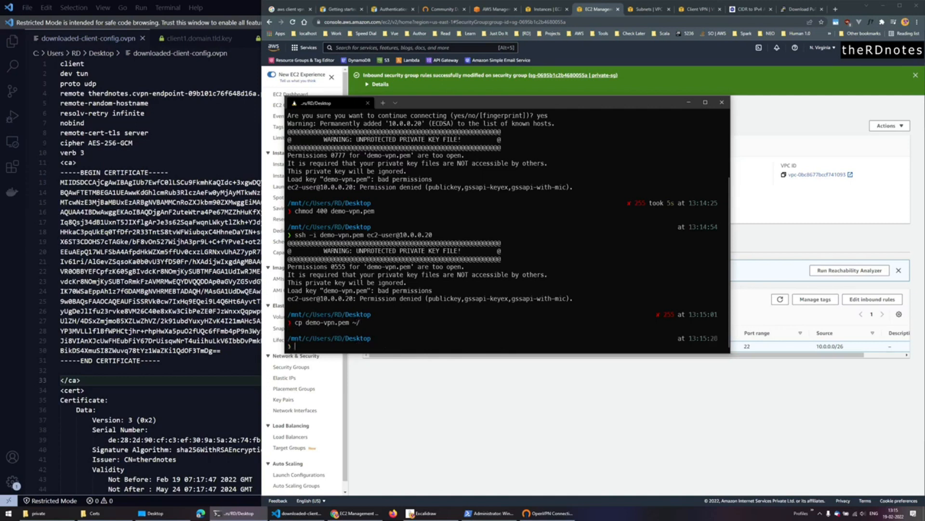
# Step: Change to the home directory and set the permissions of the demo-vpn.pem copy there to 400 with chmod
pyautogui.write('cd ~')
pyautogui.press('Return')
pyautogui.write('ch')
pyautogui.press('Right')
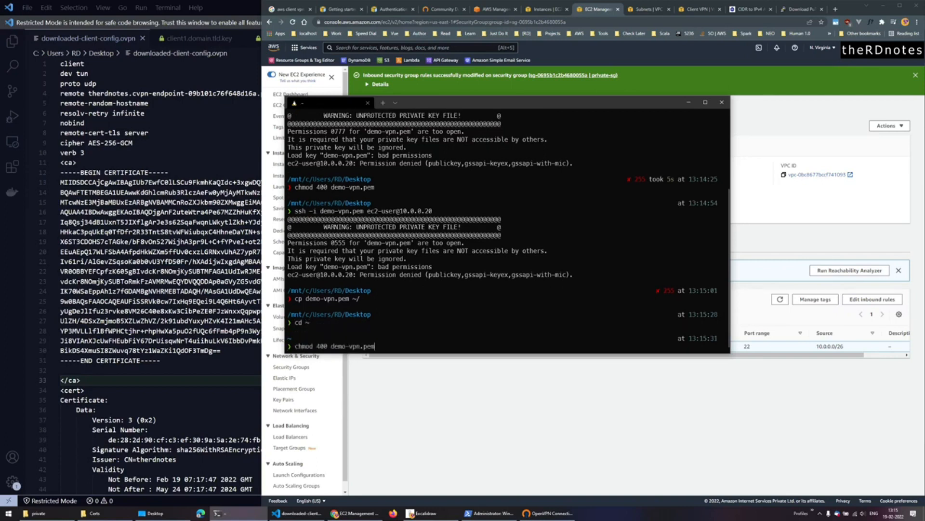
pyautogui.press('Return')
pyautogui.press('Up')
pyautogui.press('Up')
pyautogui.press('Up')
pyautogui.press('Up')
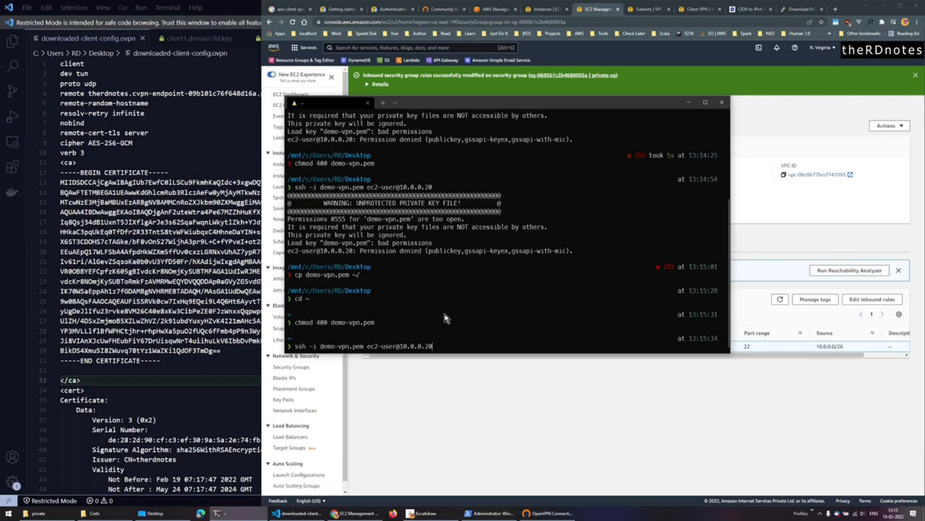
pyautogui.press('Return')
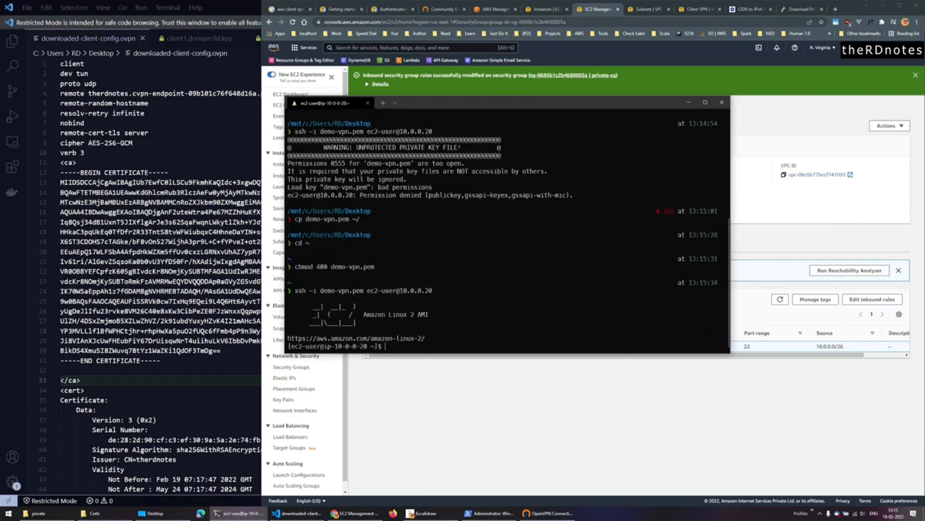
# Step: Check the working directory and the logged-in user on the private instance with pwd and whoami
pyautogui.write('pwd')
pyautogui.press('Return')
pyautogui.write('whoami')
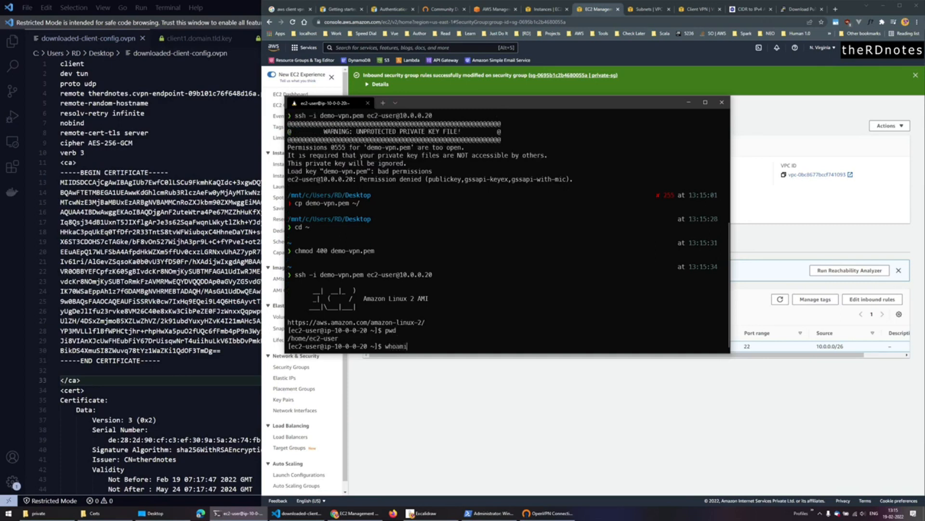
pyautogui.press('Return')
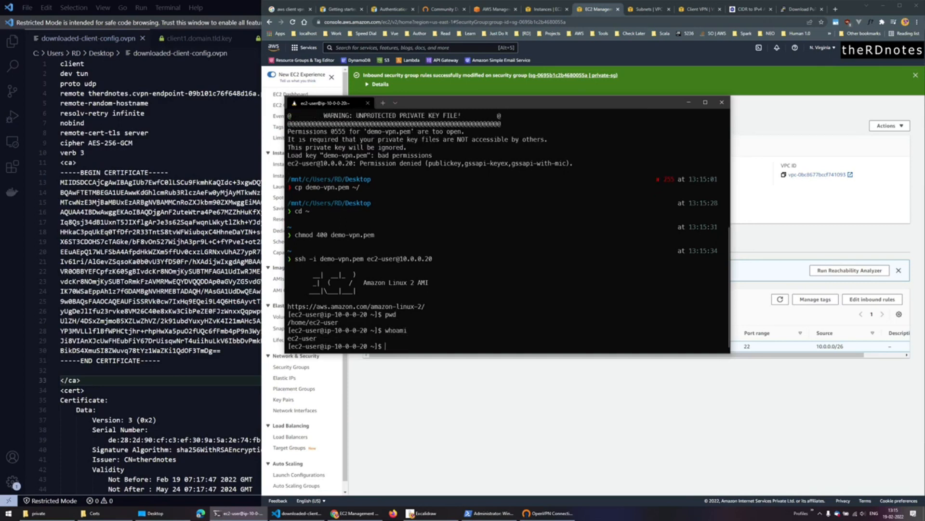